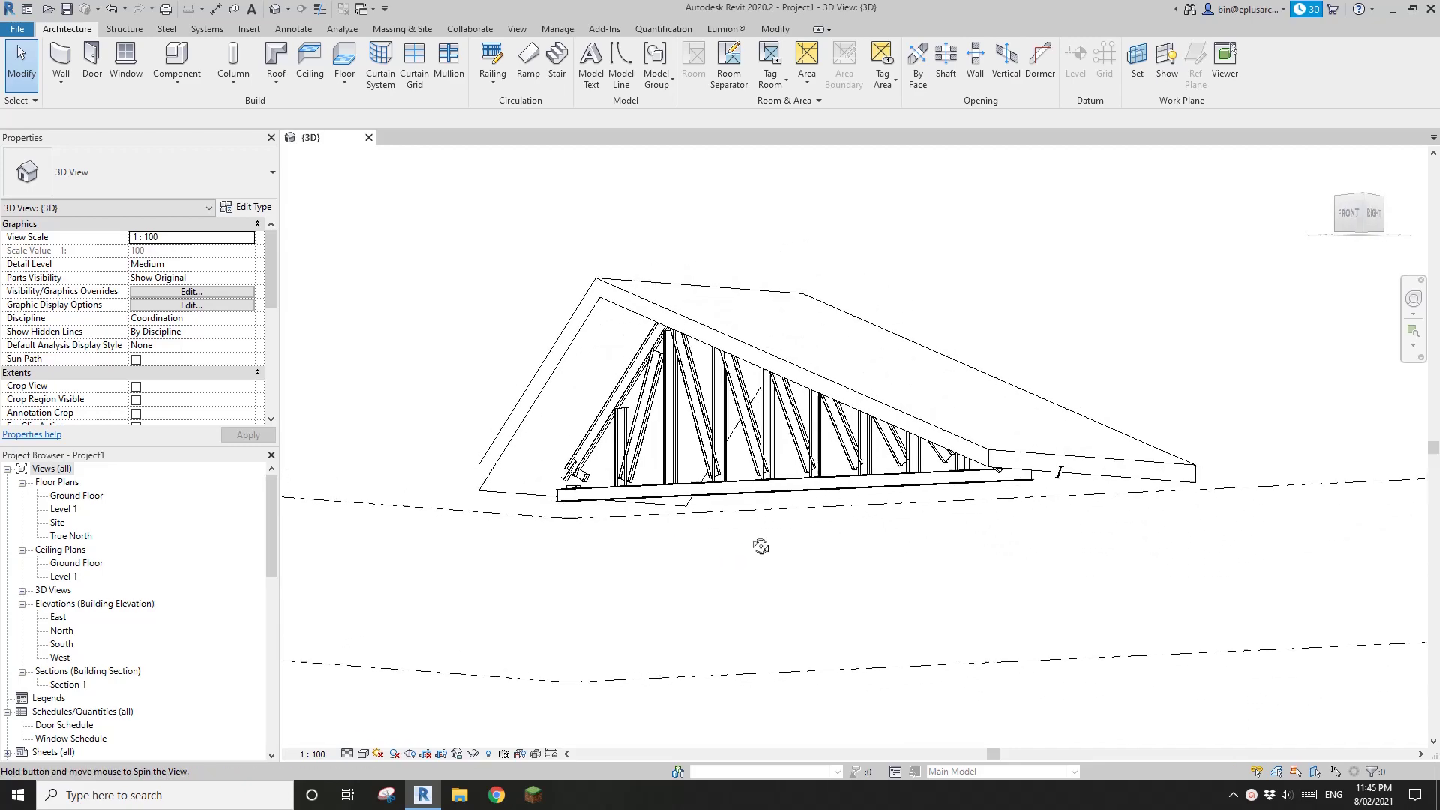
# Step: Set the MaxPanelWidth of the Howe Flat Truss under the roof to 2400
pyautogui.scroll(4, 712, 545)
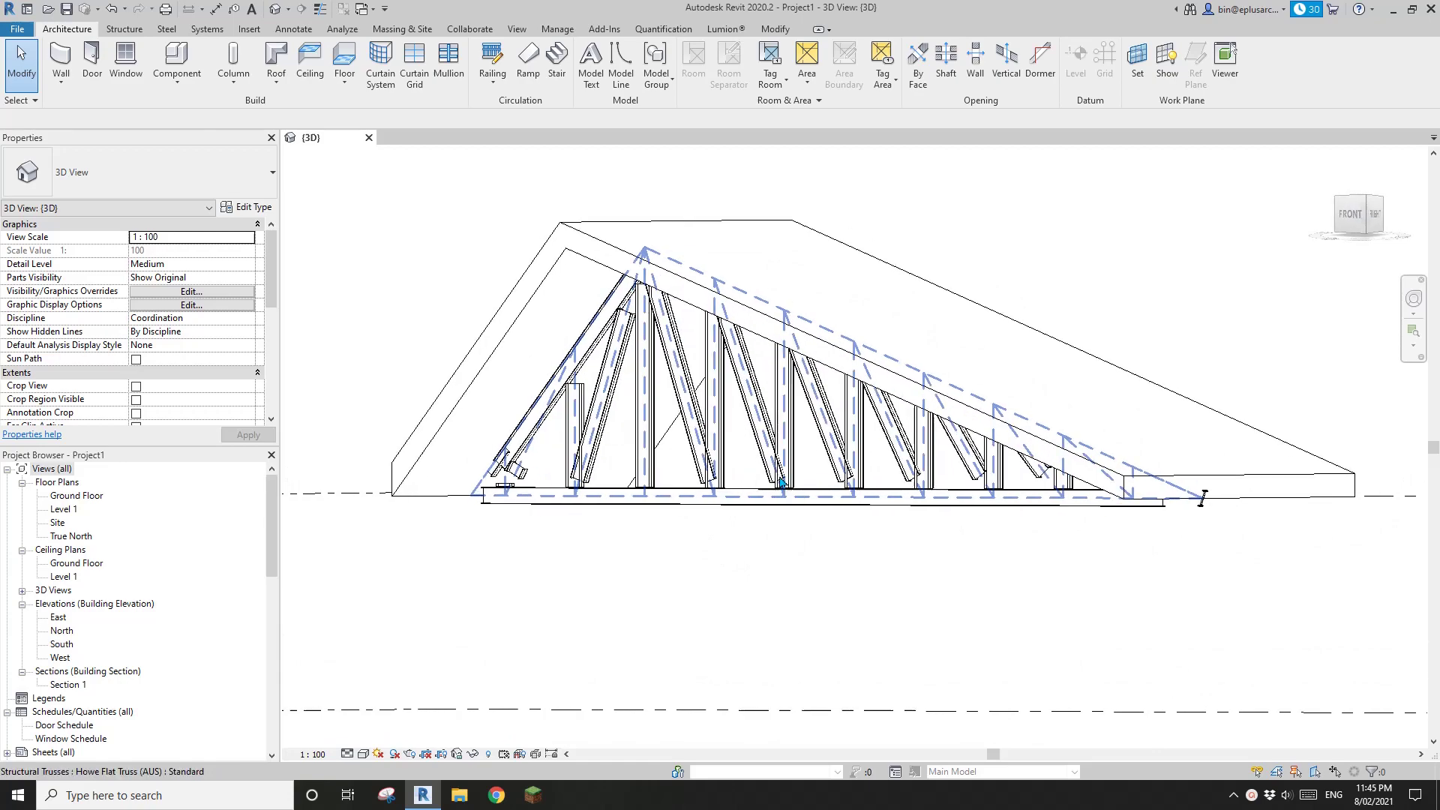
pyautogui.keyDown('shift'); pyautogui.moveTo(789, 478); pyautogui.dragTo(622, 330, button='middle'); pyautogui.keyUp('shift')
pyautogui.click(619, 328)
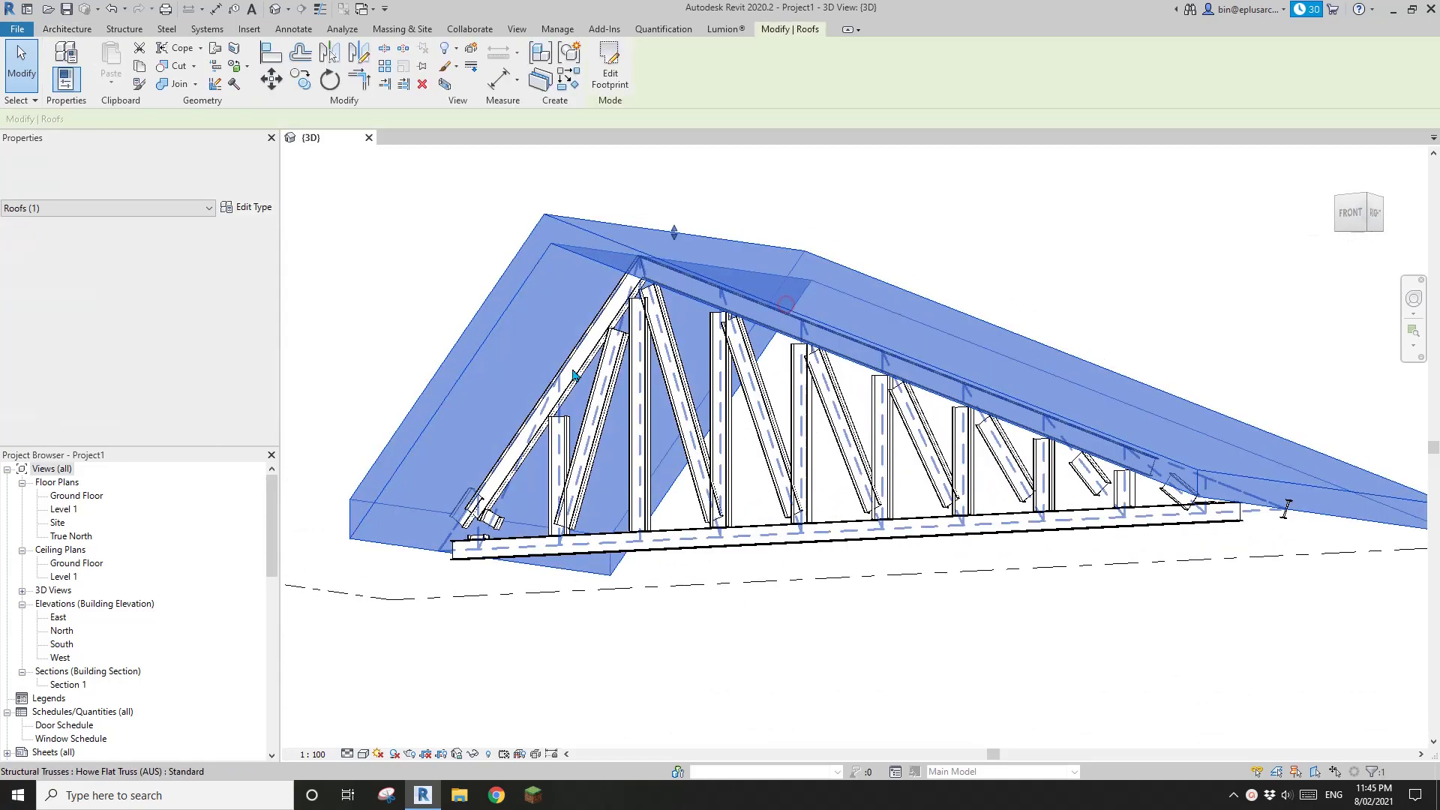
pyautogui.keyDown('shift'); pyautogui.moveTo(644, 428); pyautogui.dragTo(653, 476, button='middle'); pyautogui.keyUp('shift')
pyautogui.press('Escape')
pyautogui.click(817, 412)
pyautogui.scroll(-3, 160, 368)
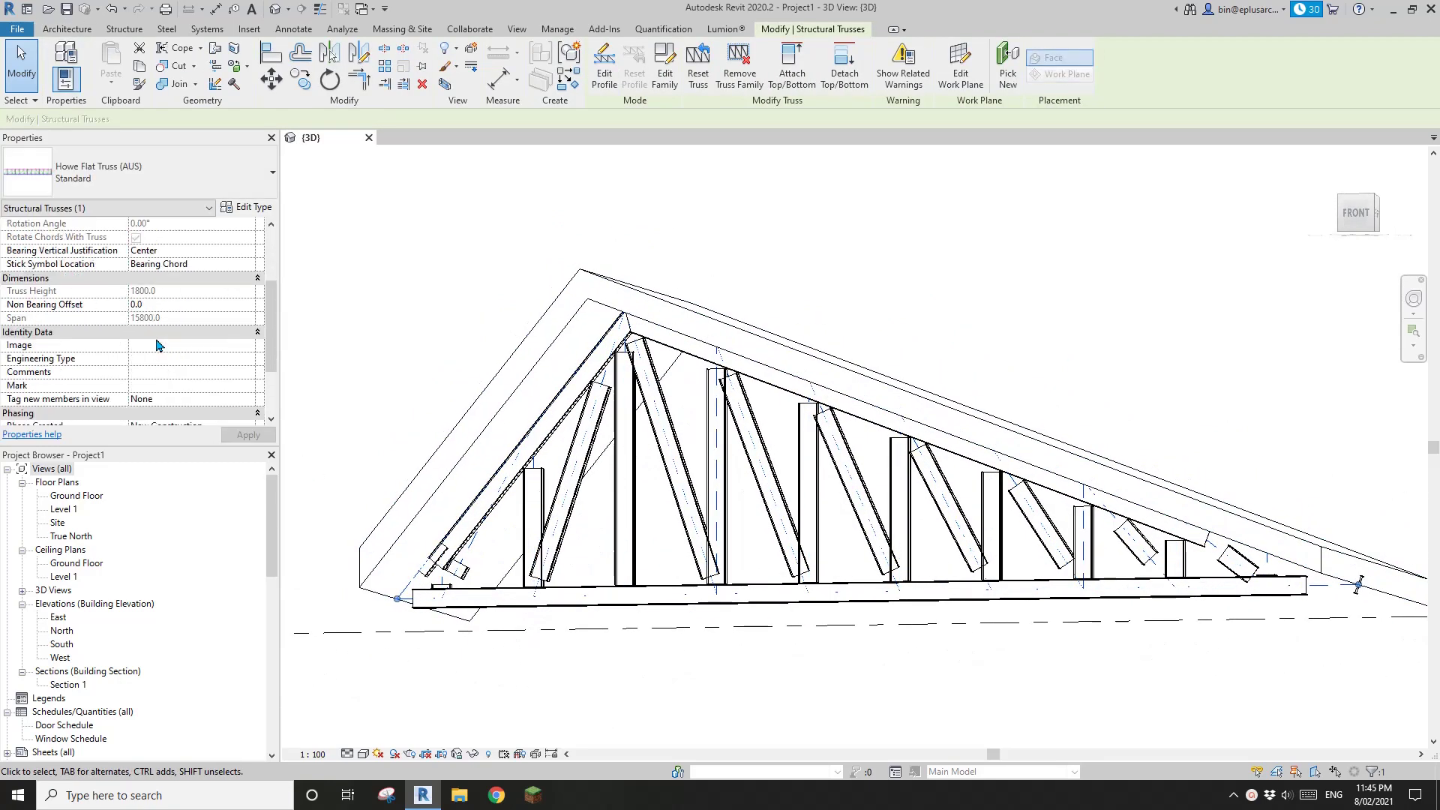
pyautogui.moveTo(272, 336); pyautogui.dragTo(264, 386)
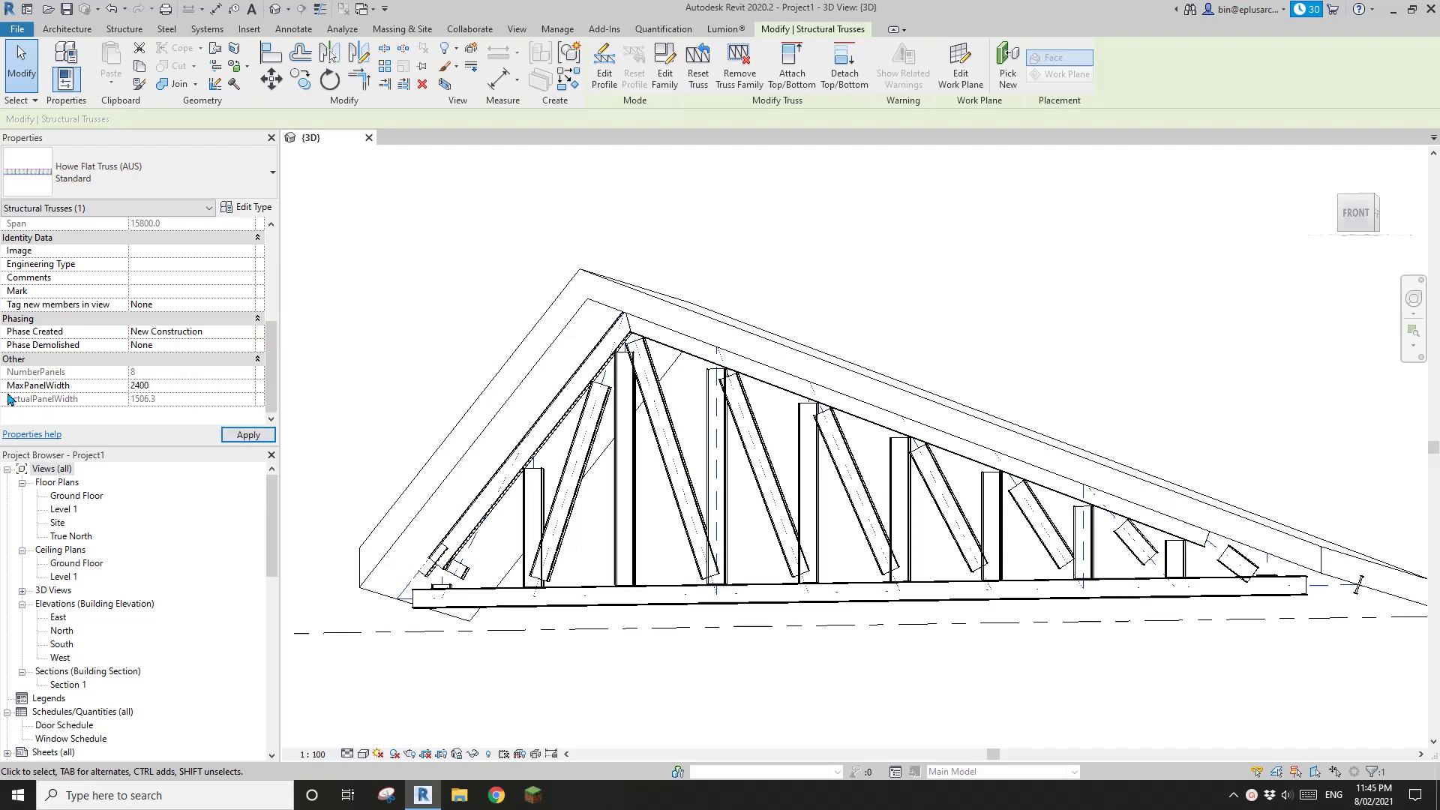
pyautogui.click(219, 434)
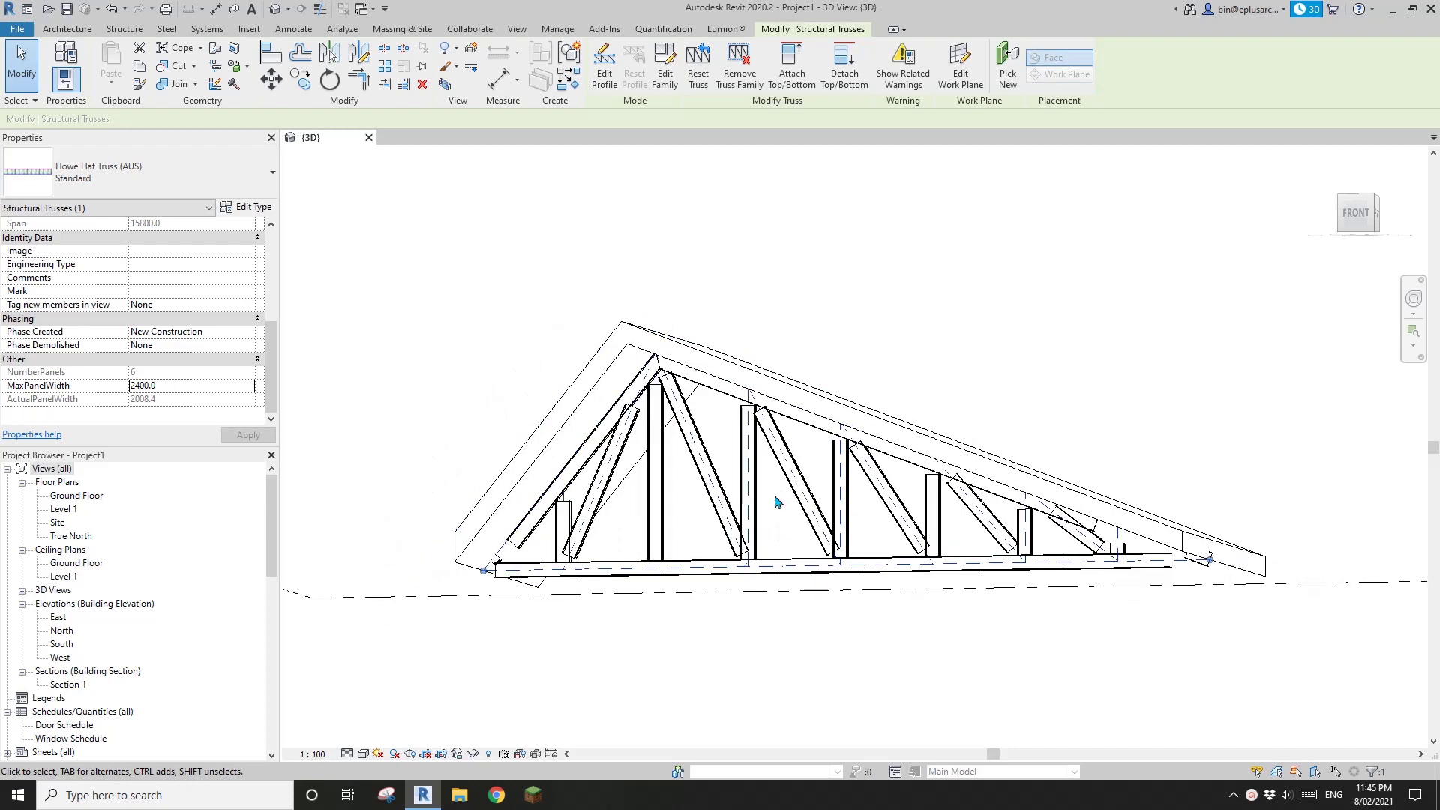
# Step: Edit the roof's footprint and set the slope of its left boundary edge to 20°
pyautogui.keyDown('shift'); pyautogui.moveTo(801, 398); pyautogui.dragTo(713, 488, button='middle'); pyautogui.keyUp('shift')
pyautogui.click(802, 484)
pyautogui.click(773, 366)
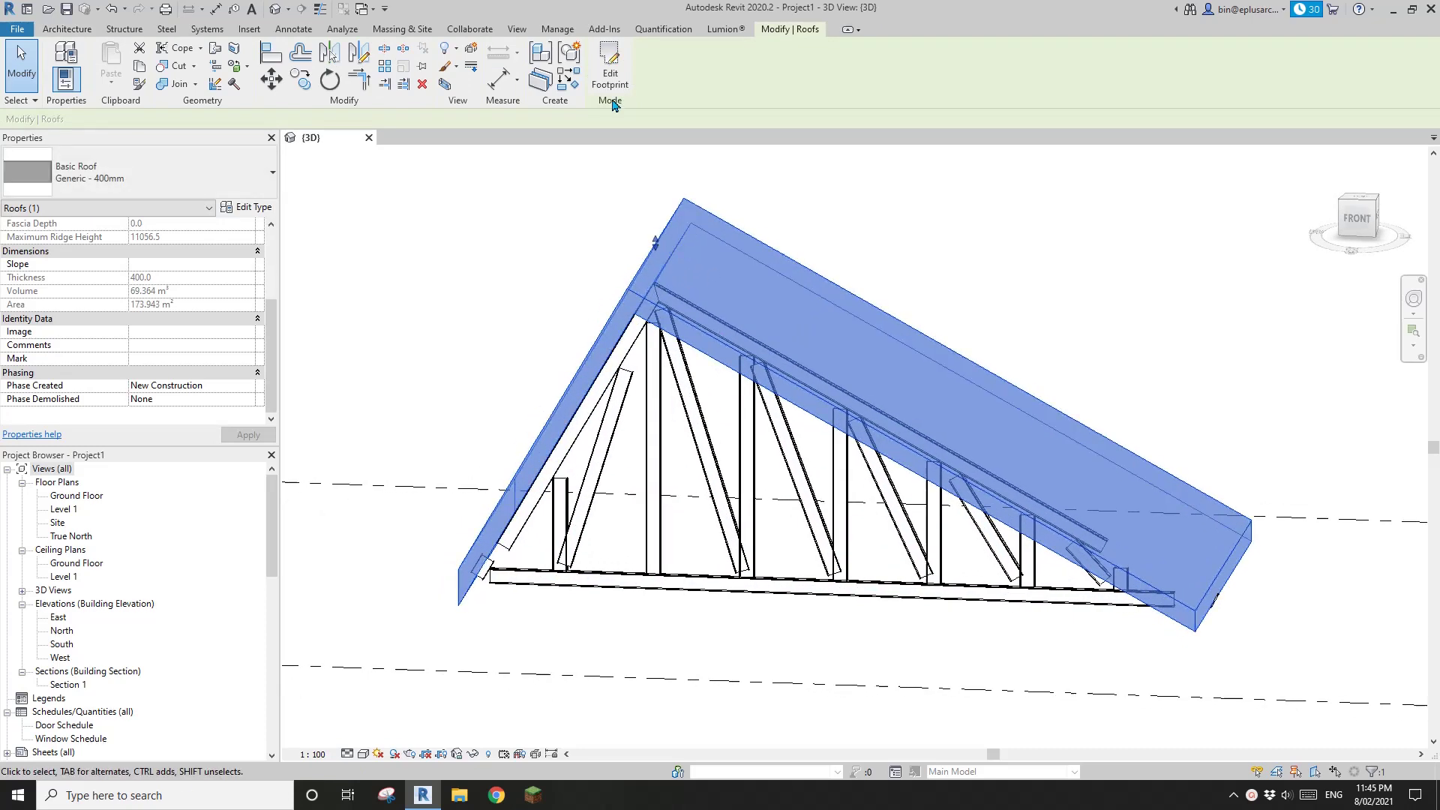
pyautogui.click(501, 542)
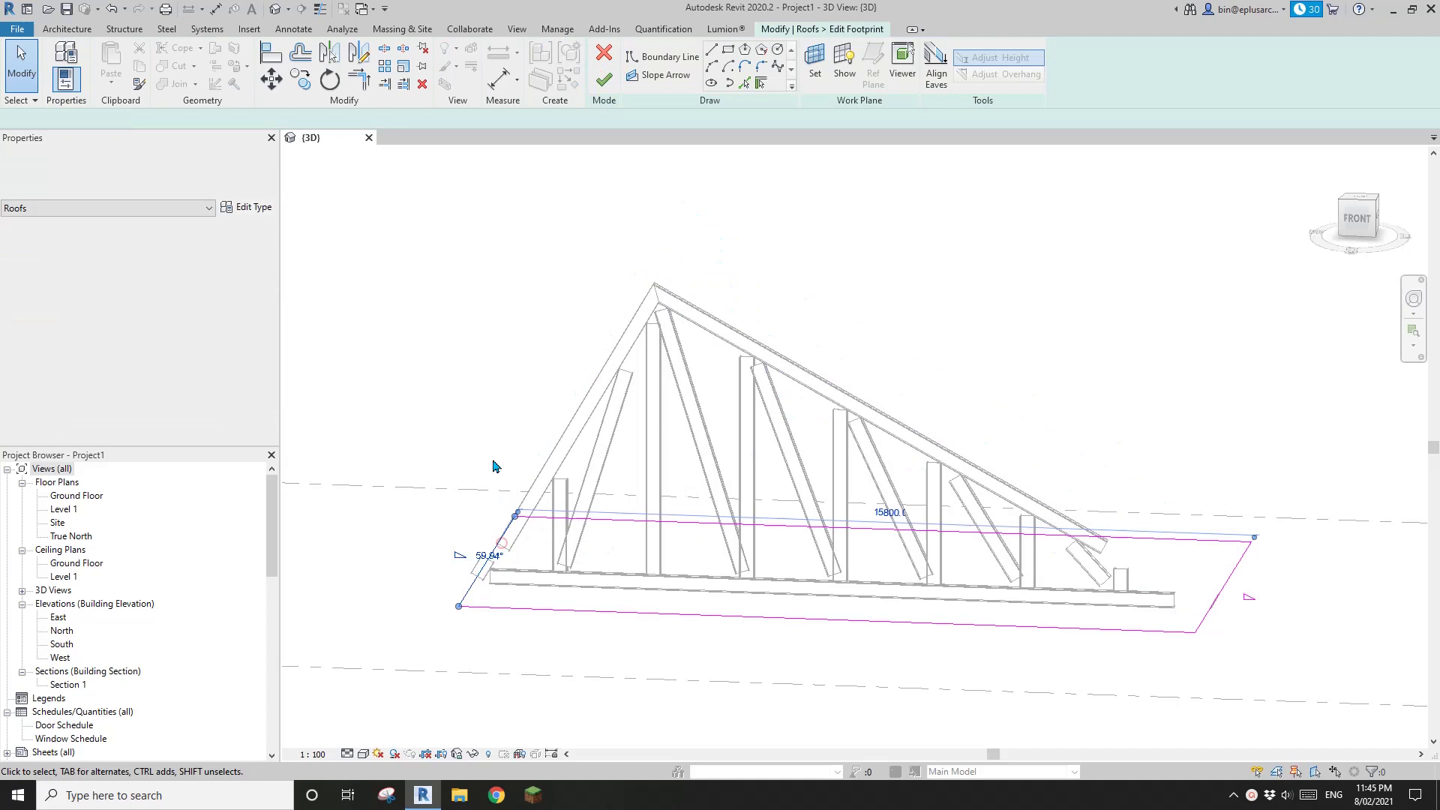
pyautogui.click(491, 555)
pyautogui.write('2')
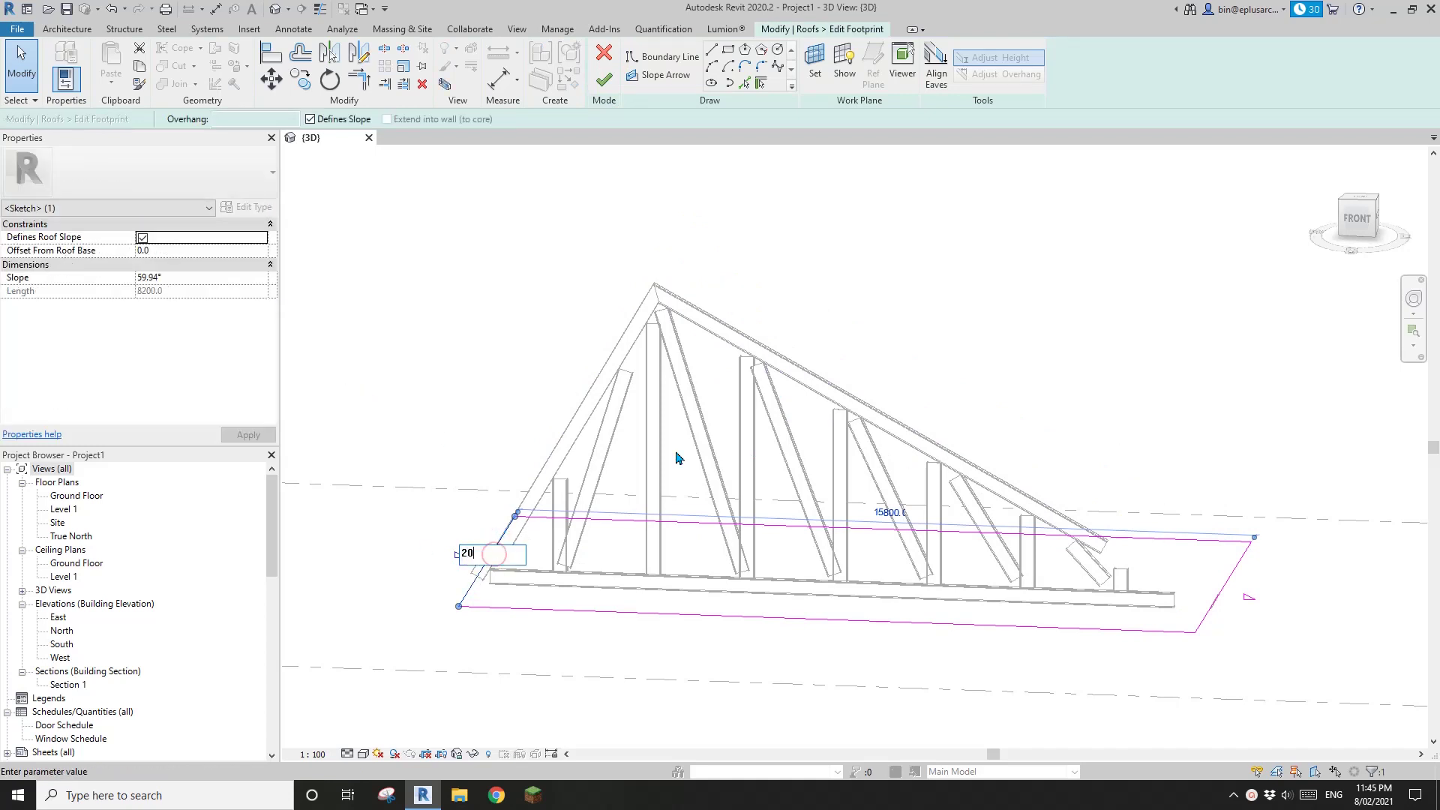
pyautogui.write('0')
pyautogui.press('Return')
# Step: Set the slope of the roof footprint's right edge to 20° and finish the footprint edit
pyautogui.click(1229, 578)
pyautogui.click(1268, 595)
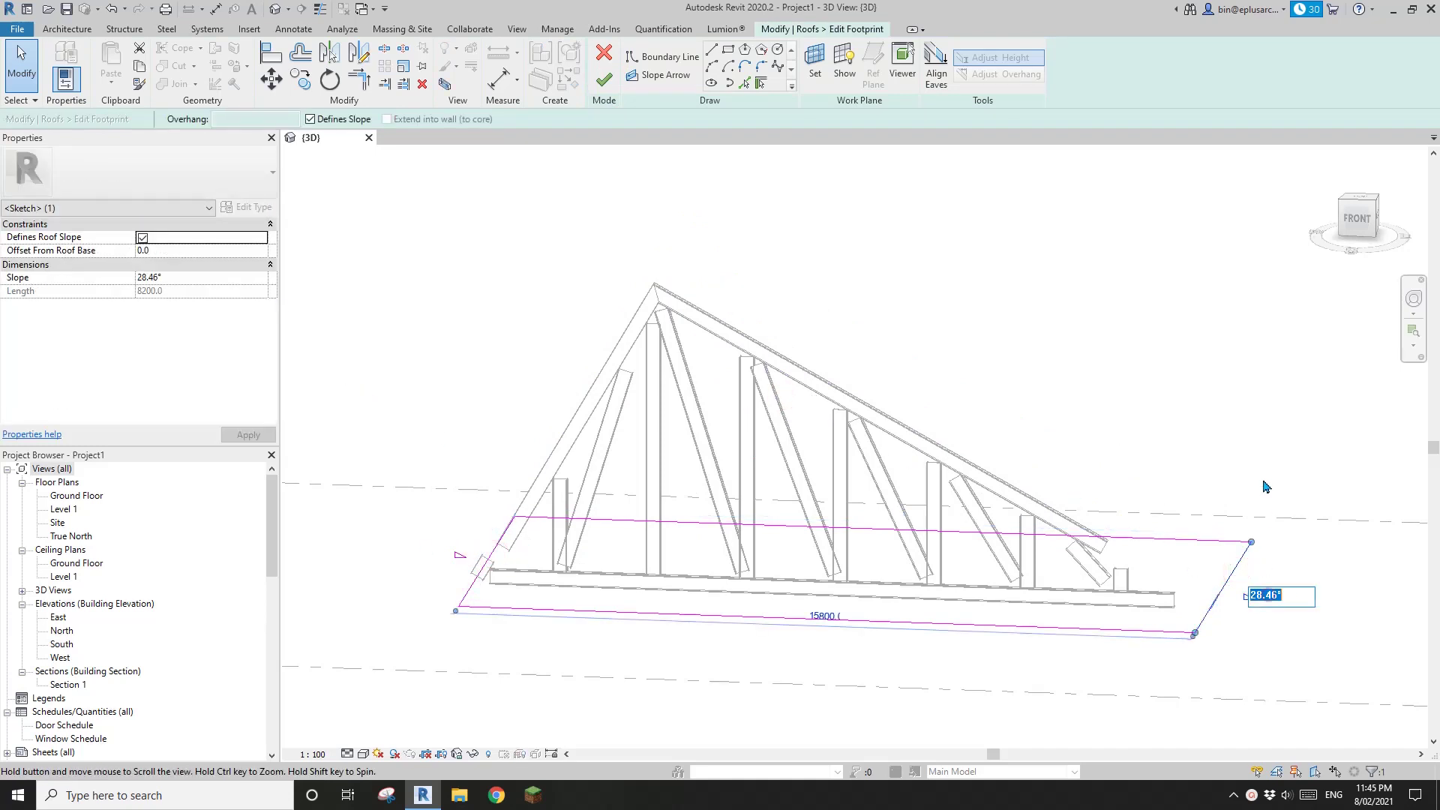
pyautogui.write('20')
pyautogui.press('Return')
pyautogui.click(1237, 379)
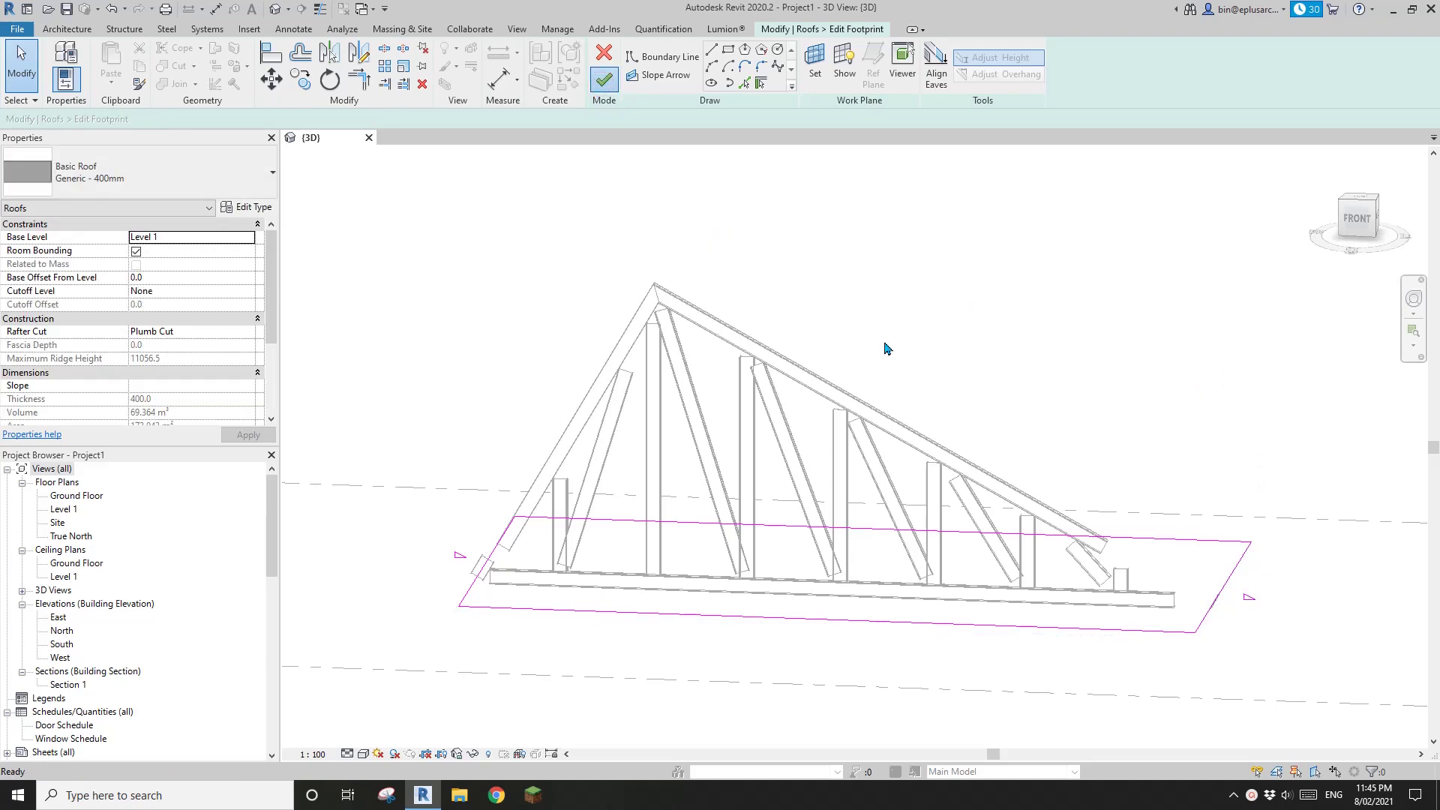
pyautogui.moveTo(885, 349)
pyautogui.keyDown('shift'); pyautogui.mouseDown(button='middle')
pyautogui.moveTo(989, 374)
pyautogui.moveTo(504, 257)
pyautogui.moveTo(627, 379)
pyautogui.moveTo(573, 347)
pyautogui.mouseUp(button='middle'); pyautogui.keyUp('shift')
pyautogui.click(505, 257)
# Step: Close the current project without saving and create a new project from the Architectural Template
pyautogui.click(368, 136)
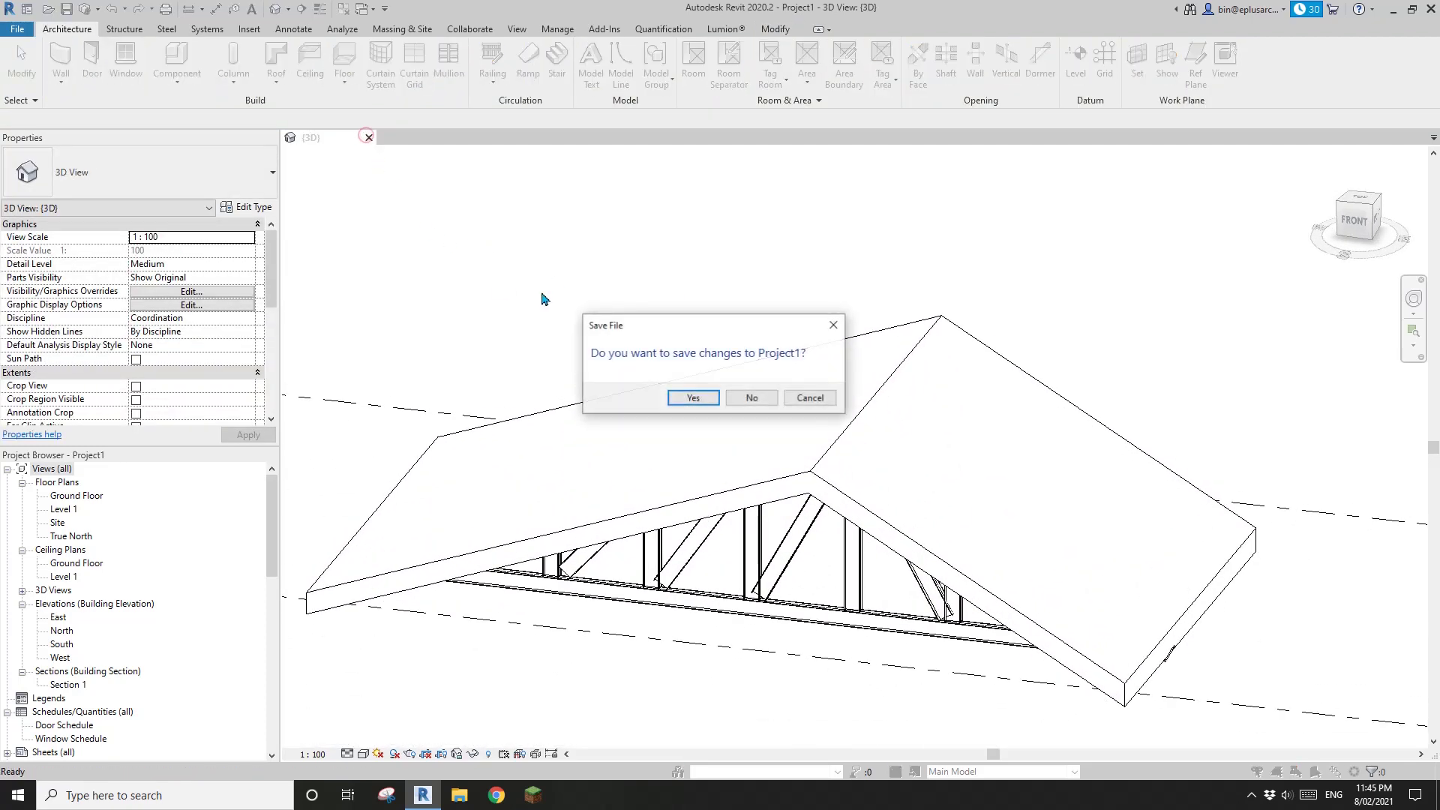
pyautogui.click(752, 397)
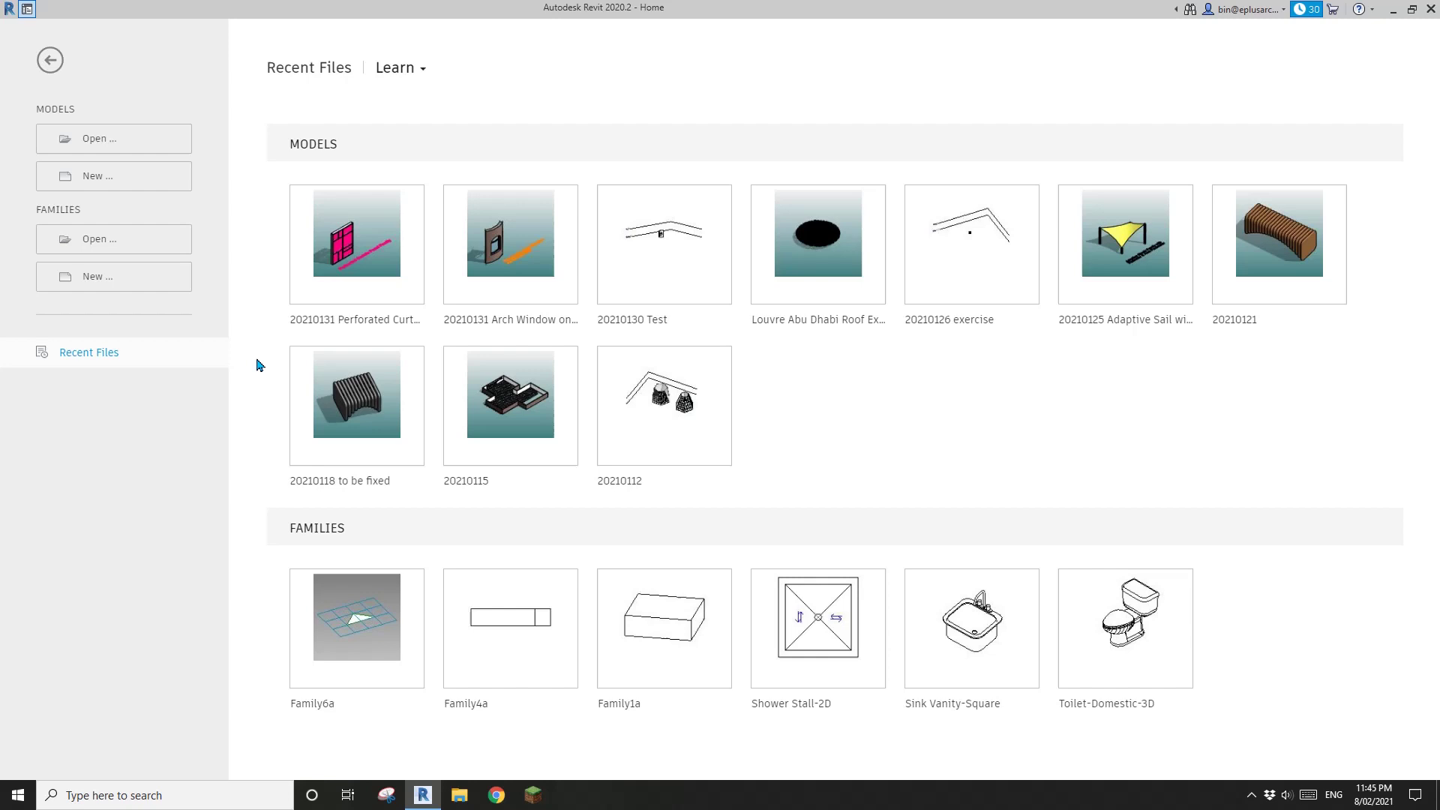
pyautogui.click(133, 192)
pyautogui.click(375, 250)
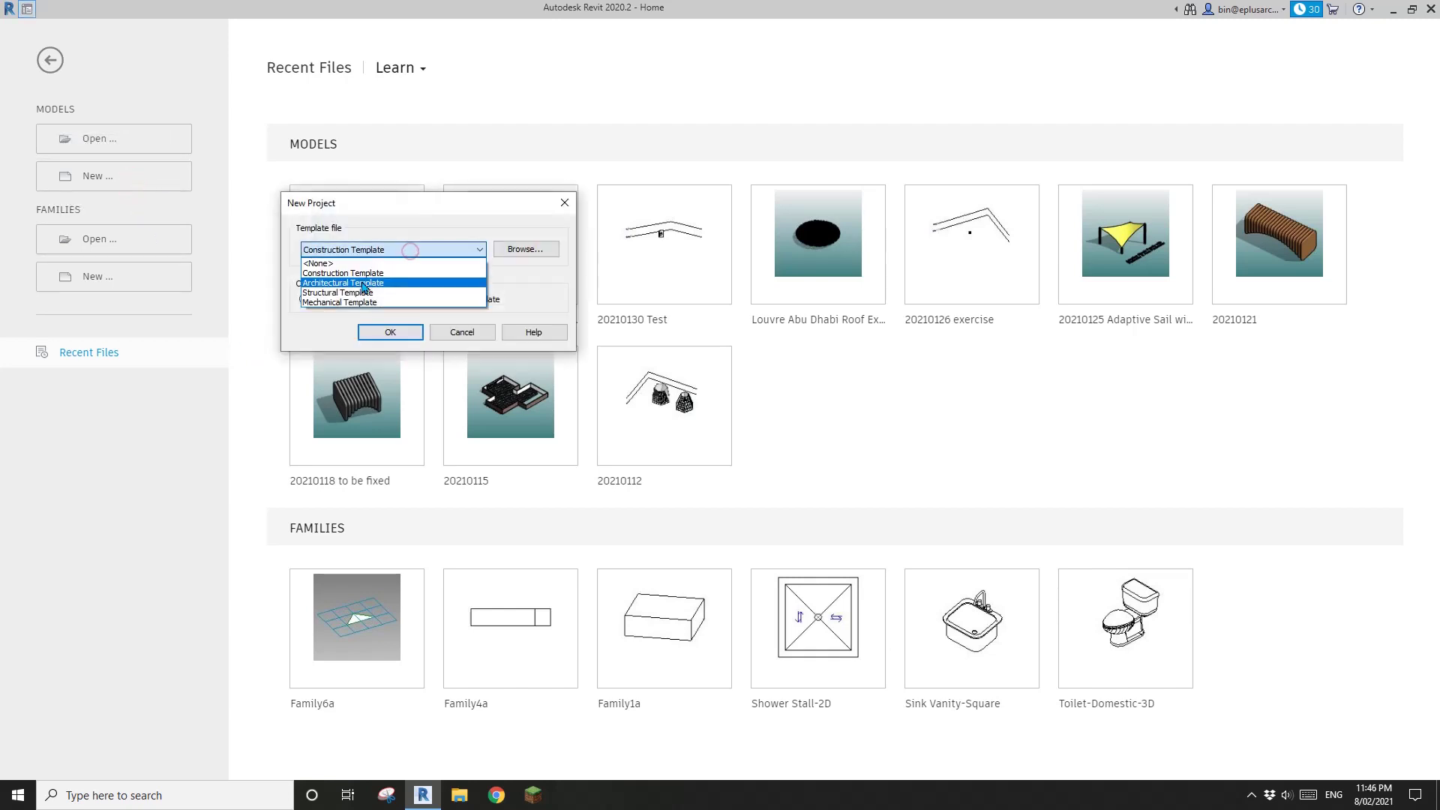
pyautogui.click(363, 284)
pyautogui.click(391, 332)
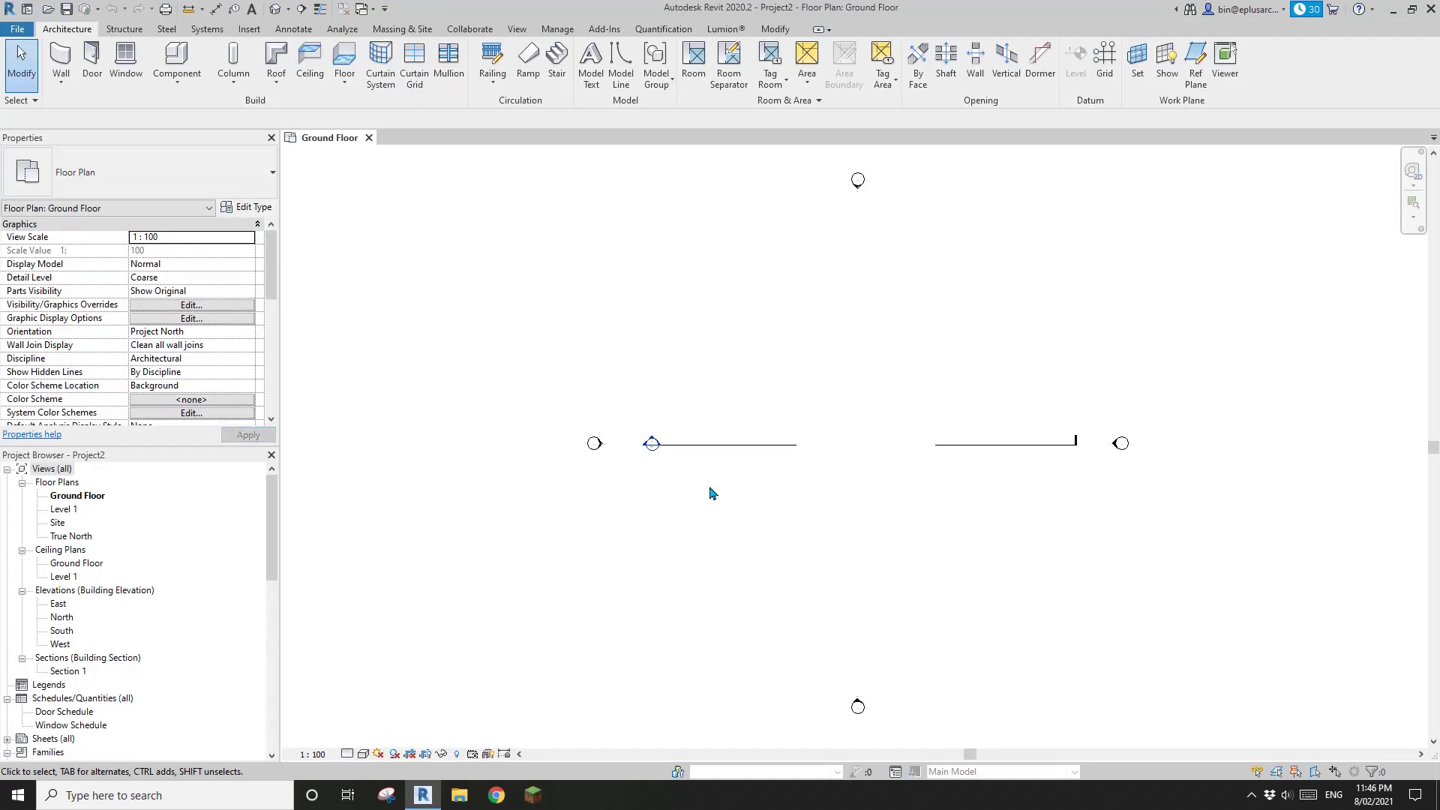
# Step: Start the structural Truss command and load the Howe Flat Truss (AUS) family from the Australia library's Structural Trusses folder
pyautogui.scroll(2, 778, 457)
pyautogui.moveTo(851, 466); pyautogui.dragTo(742, 457, button='middle')
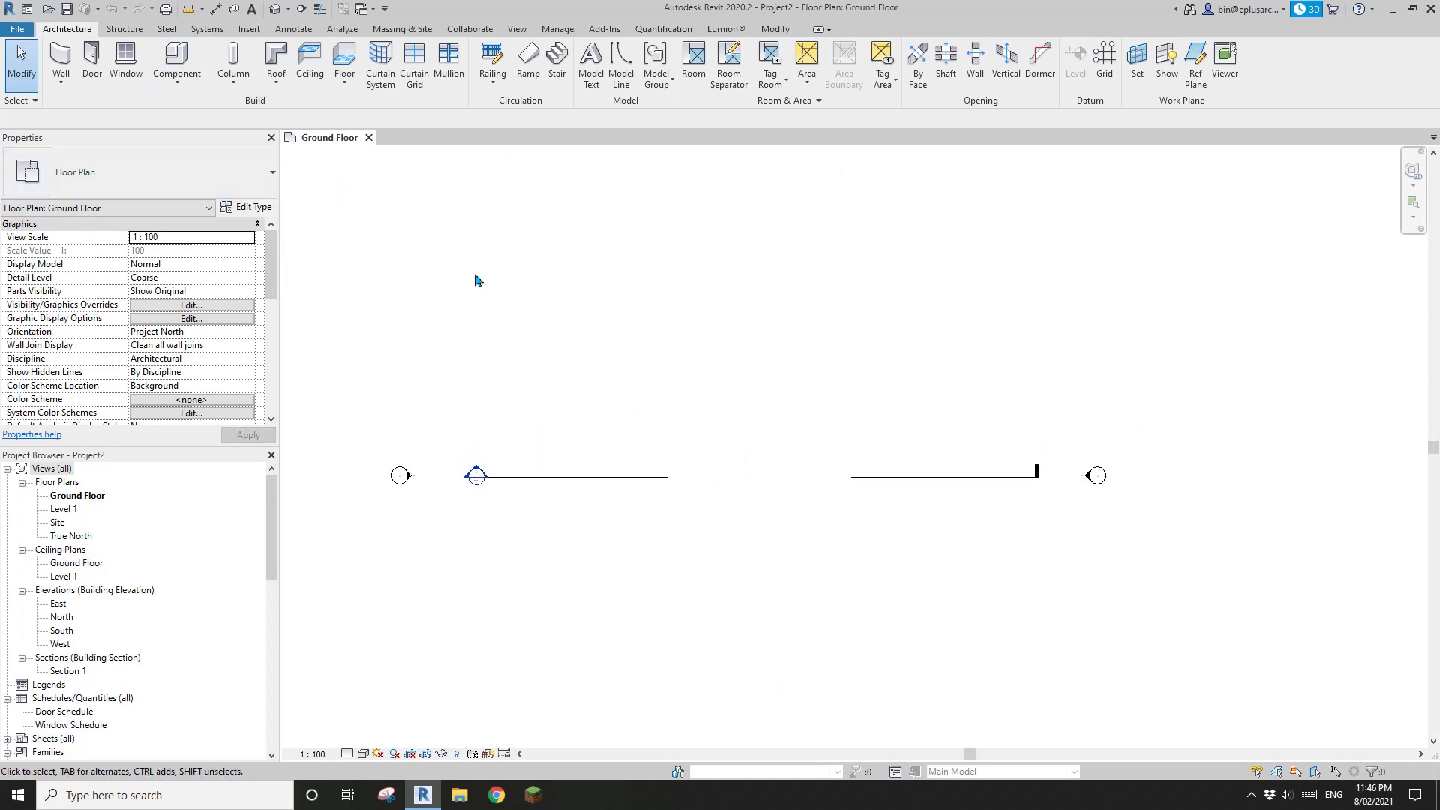
pyautogui.moveTo(470, 275); pyautogui.dragTo(468, 280, button='middle')
pyautogui.click(118, 33)
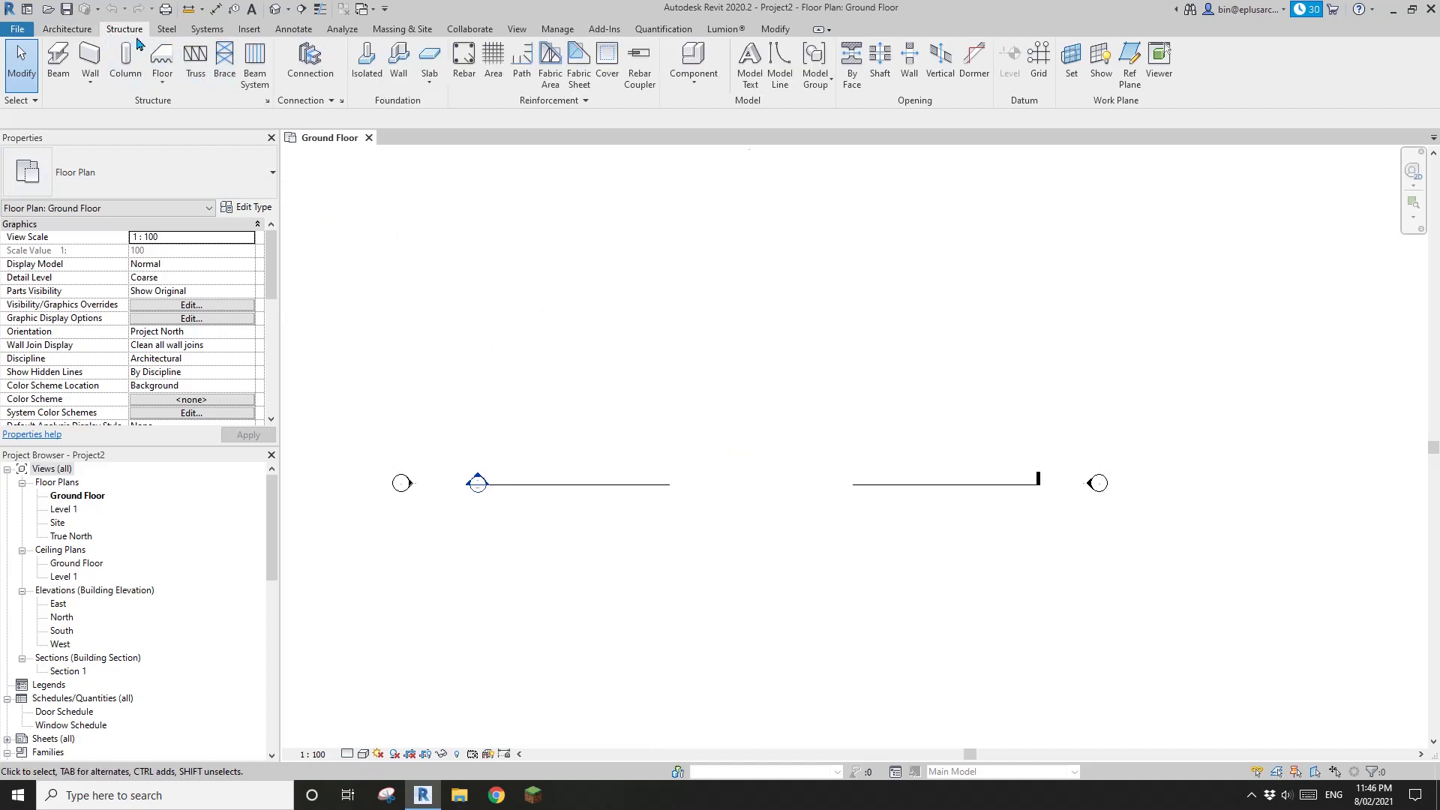
pyautogui.click(196, 58)
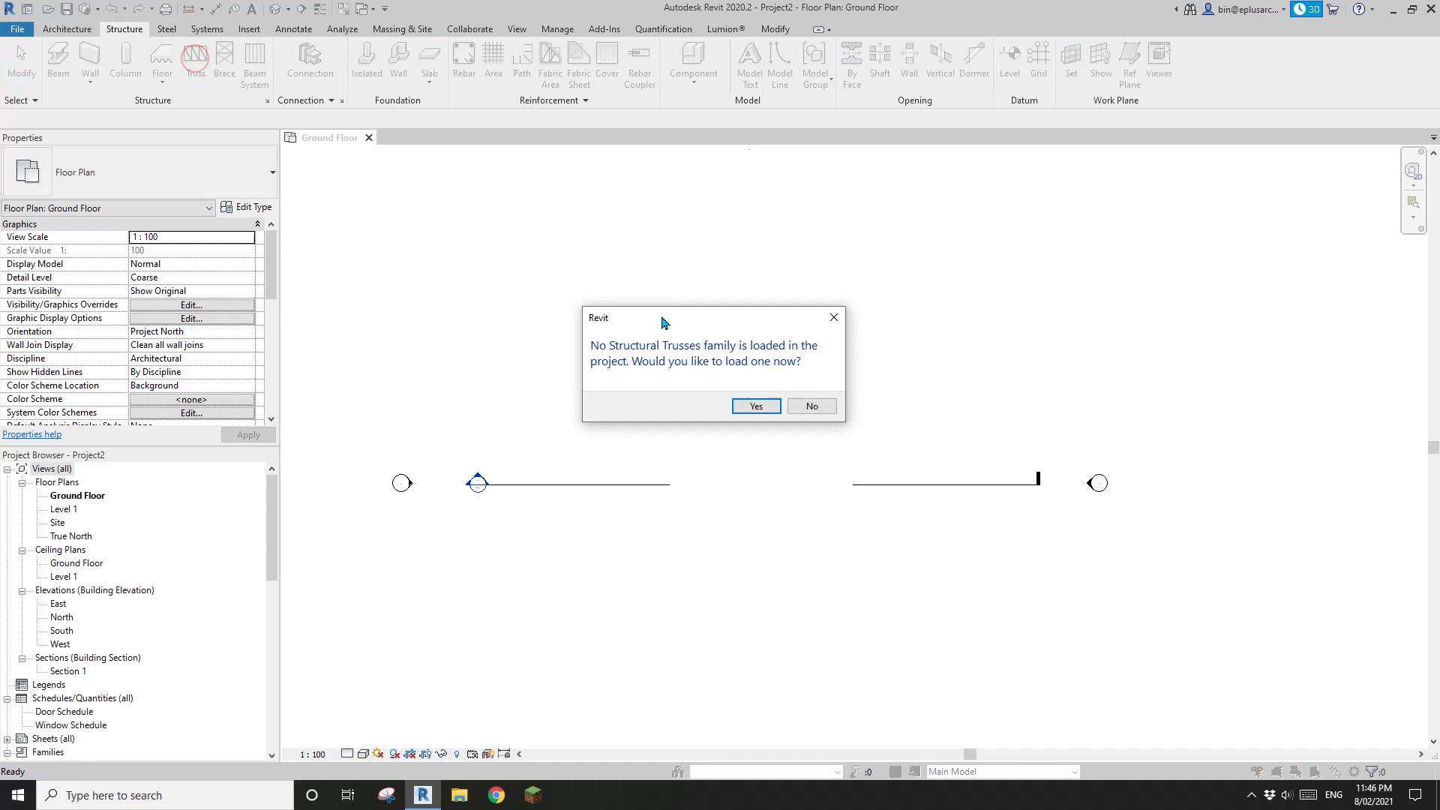
pyautogui.click(759, 413)
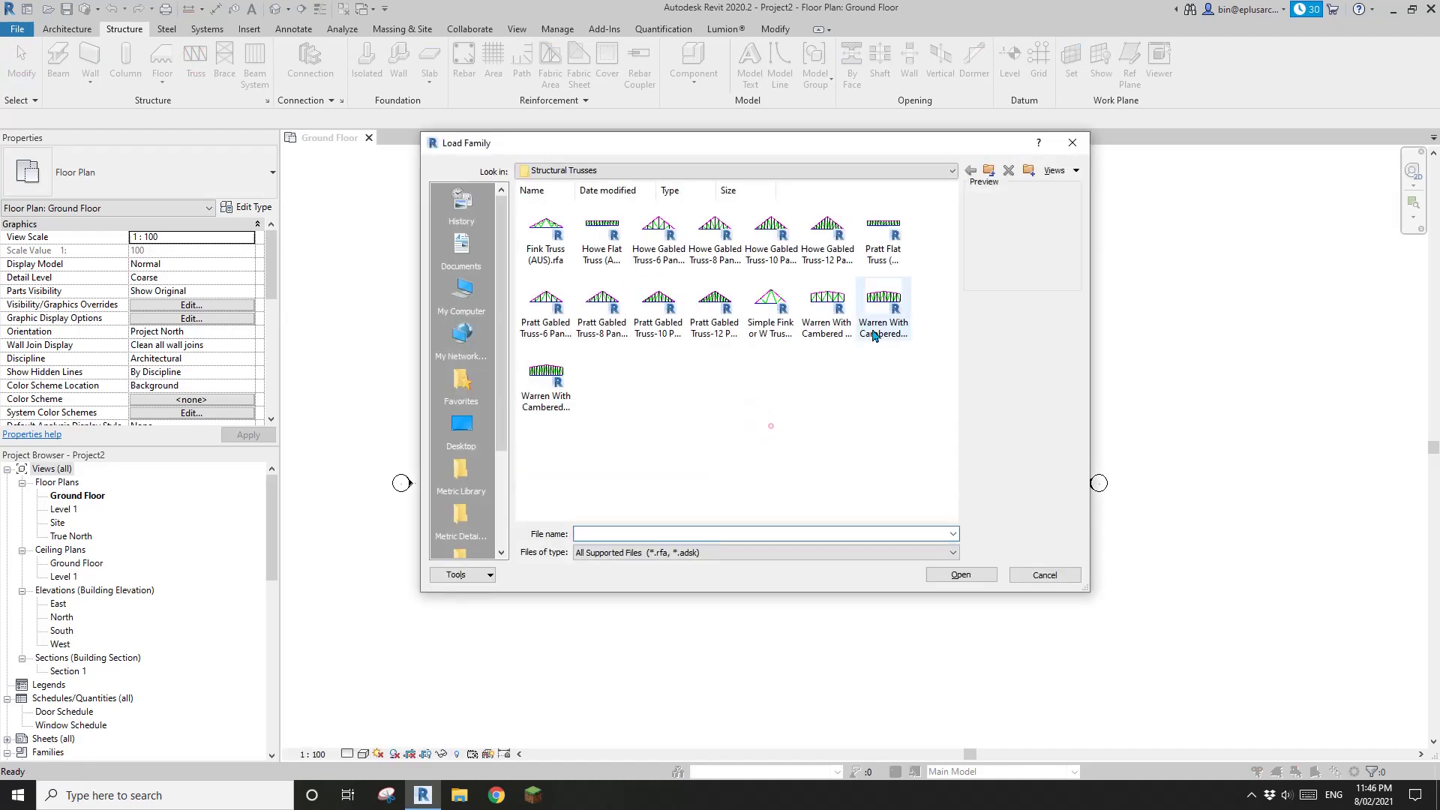
pyautogui.click(991, 176)
pyautogui.moveTo(951, 321); pyautogui.dragTo(955, 442)
pyautogui.moveTo(951, 368); pyautogui.dragTo(954, 327)
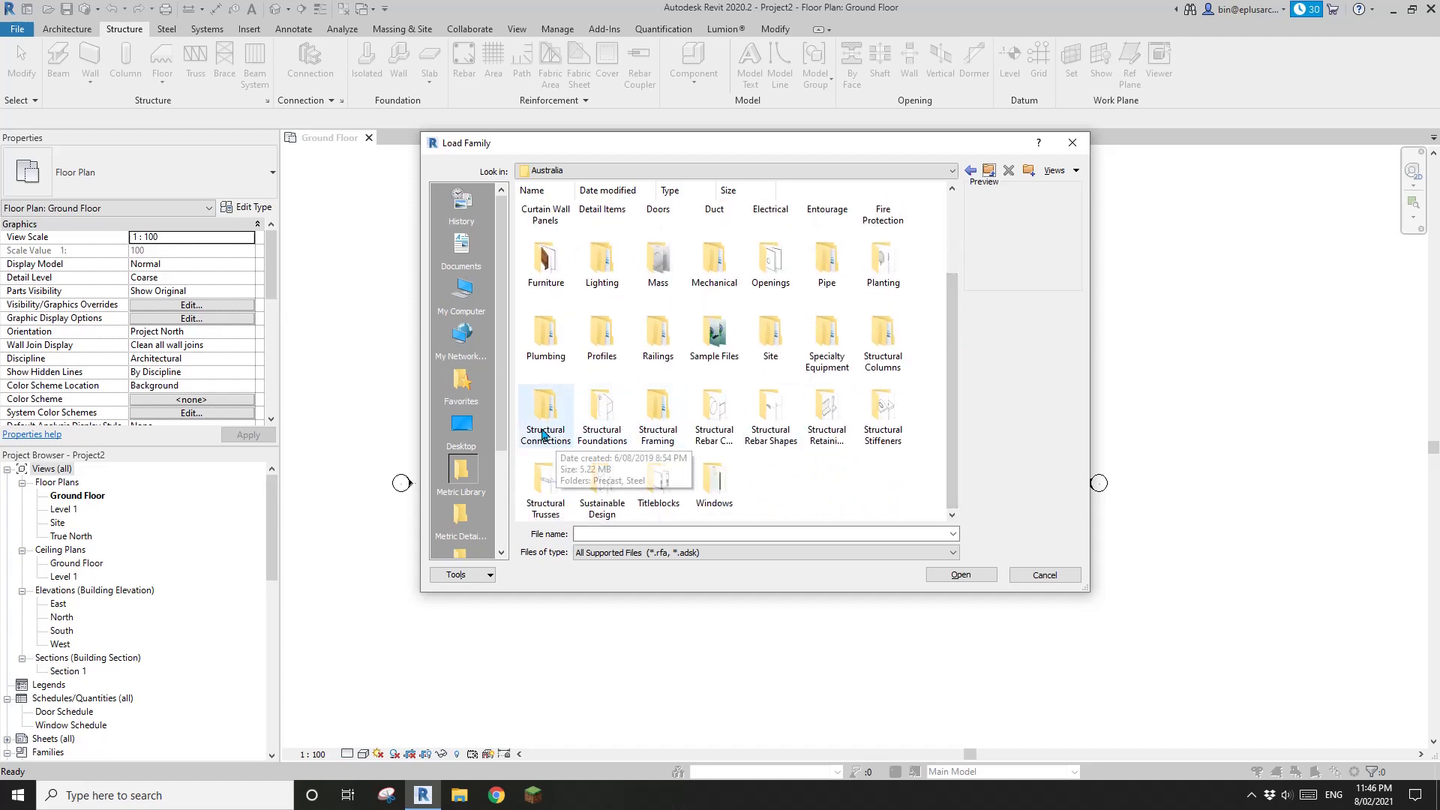
pyautogui.click(547, 494)
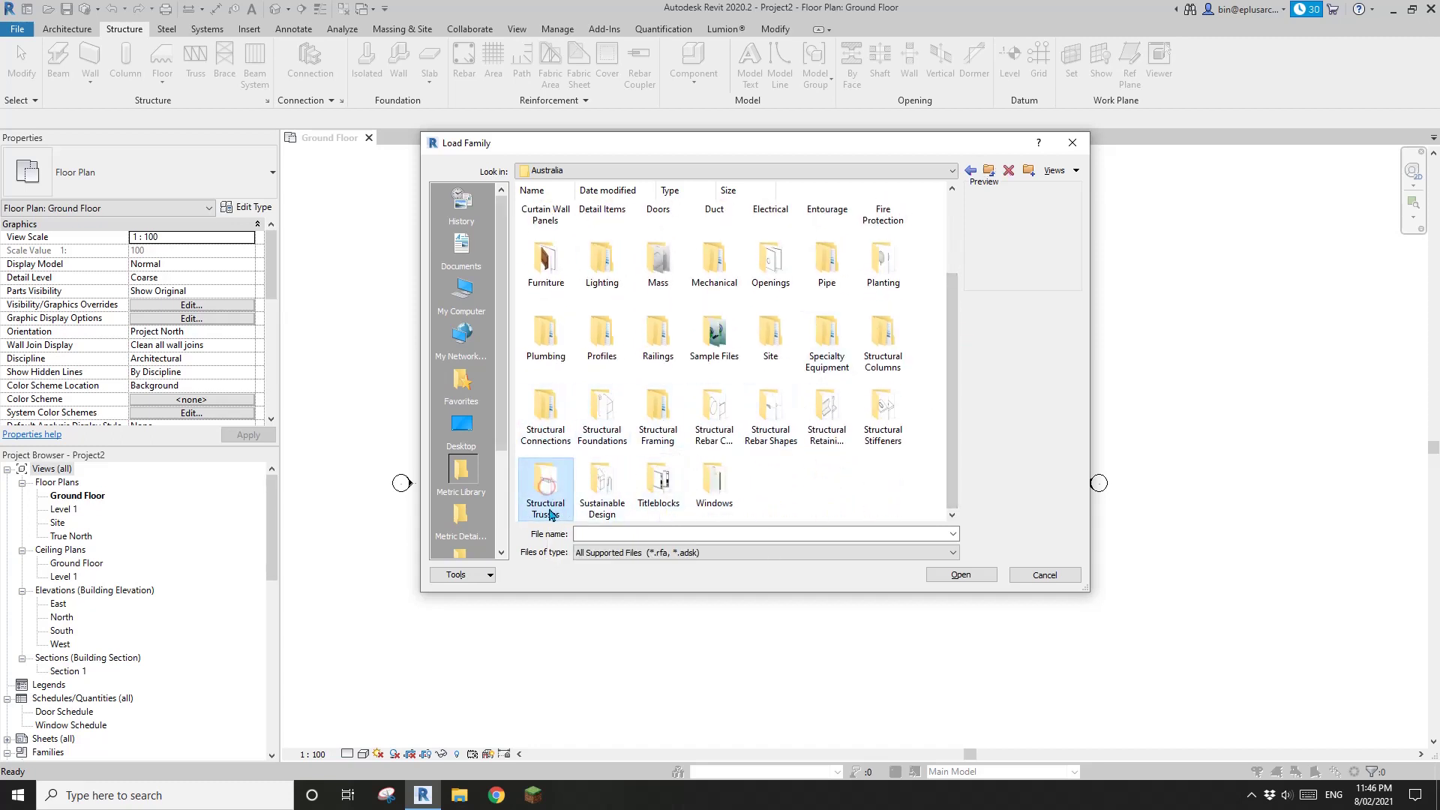
pyautogui.doubleClick(553, 484)
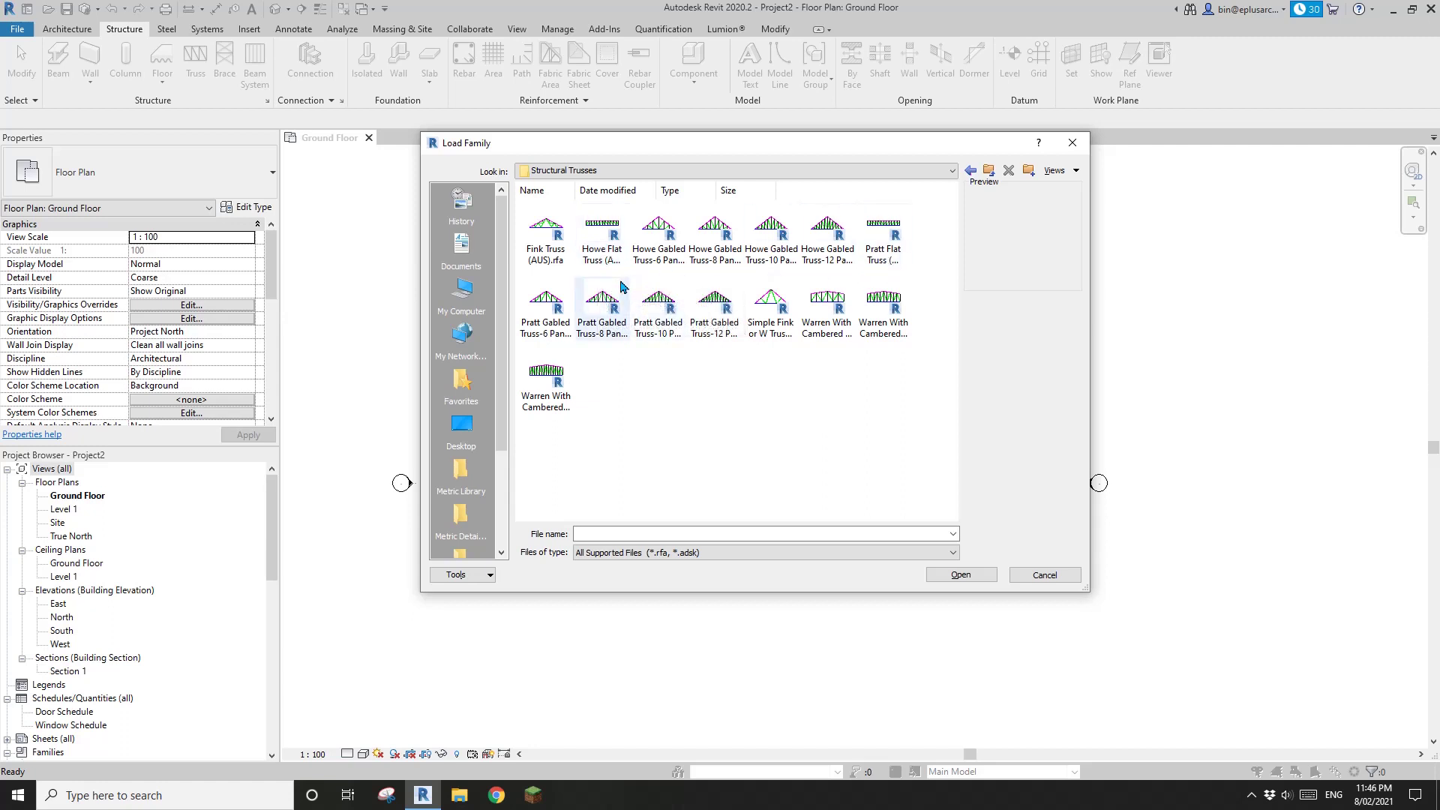
pyautogui.click(598, 242)
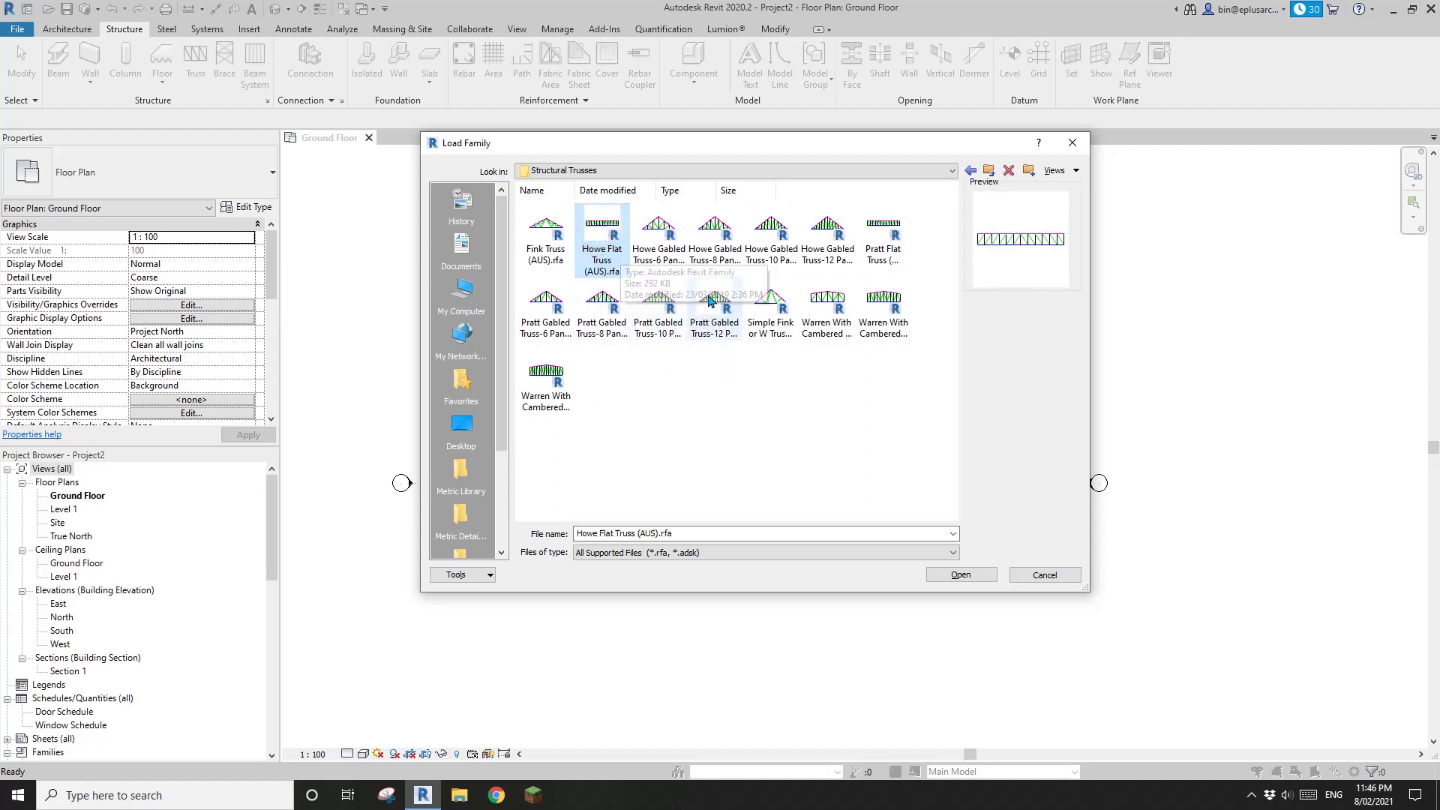
pyautogui.click(962, 575)
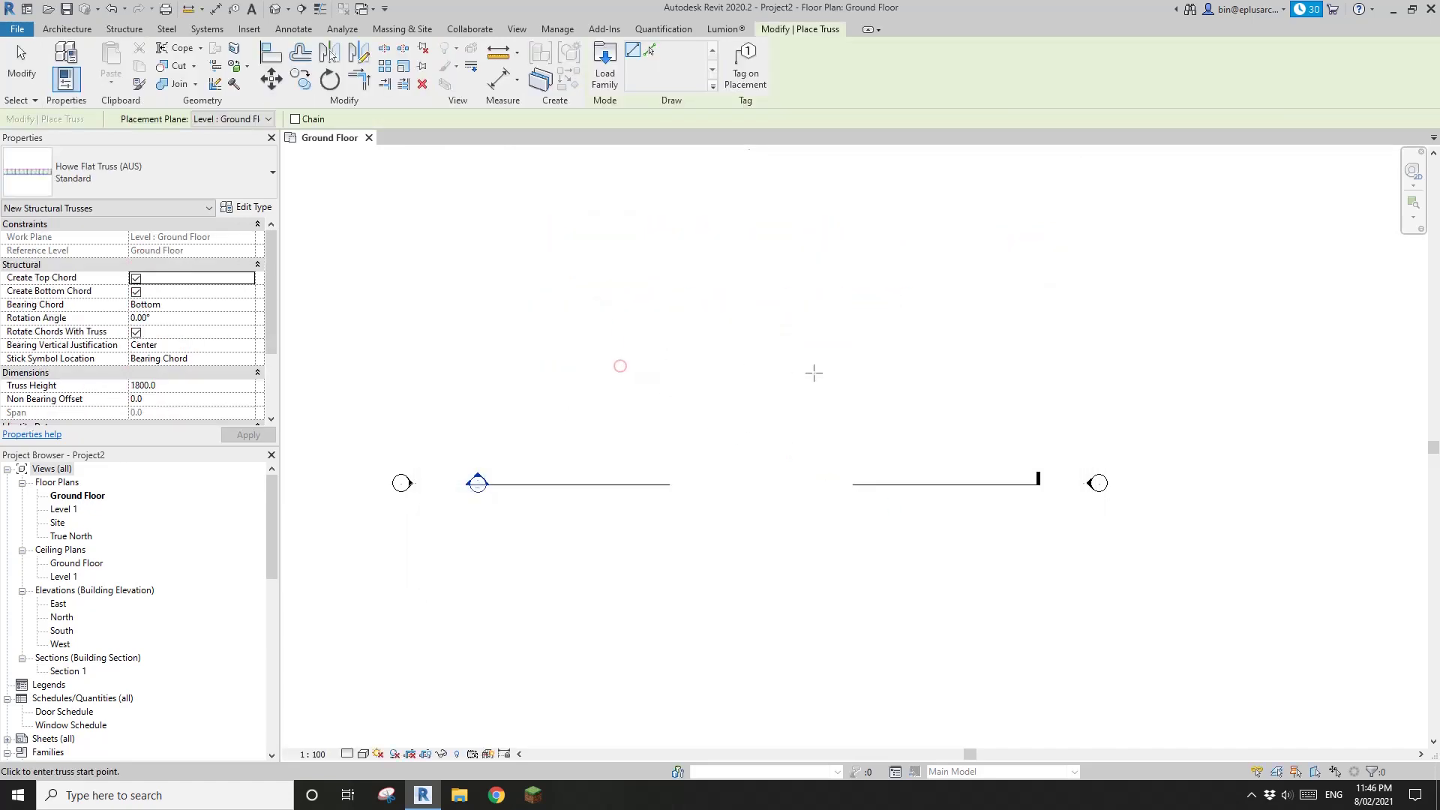
# Step: Place a horizontal Howe Flat Truss in the Ground Floor plan, above the section line
pyautogui.click(620, 365)
pyautogui.moveTo(612, 451); pyautogui.dragTo(614, 470, button='middle')
pyautogui.scroll(1, 646, 448)
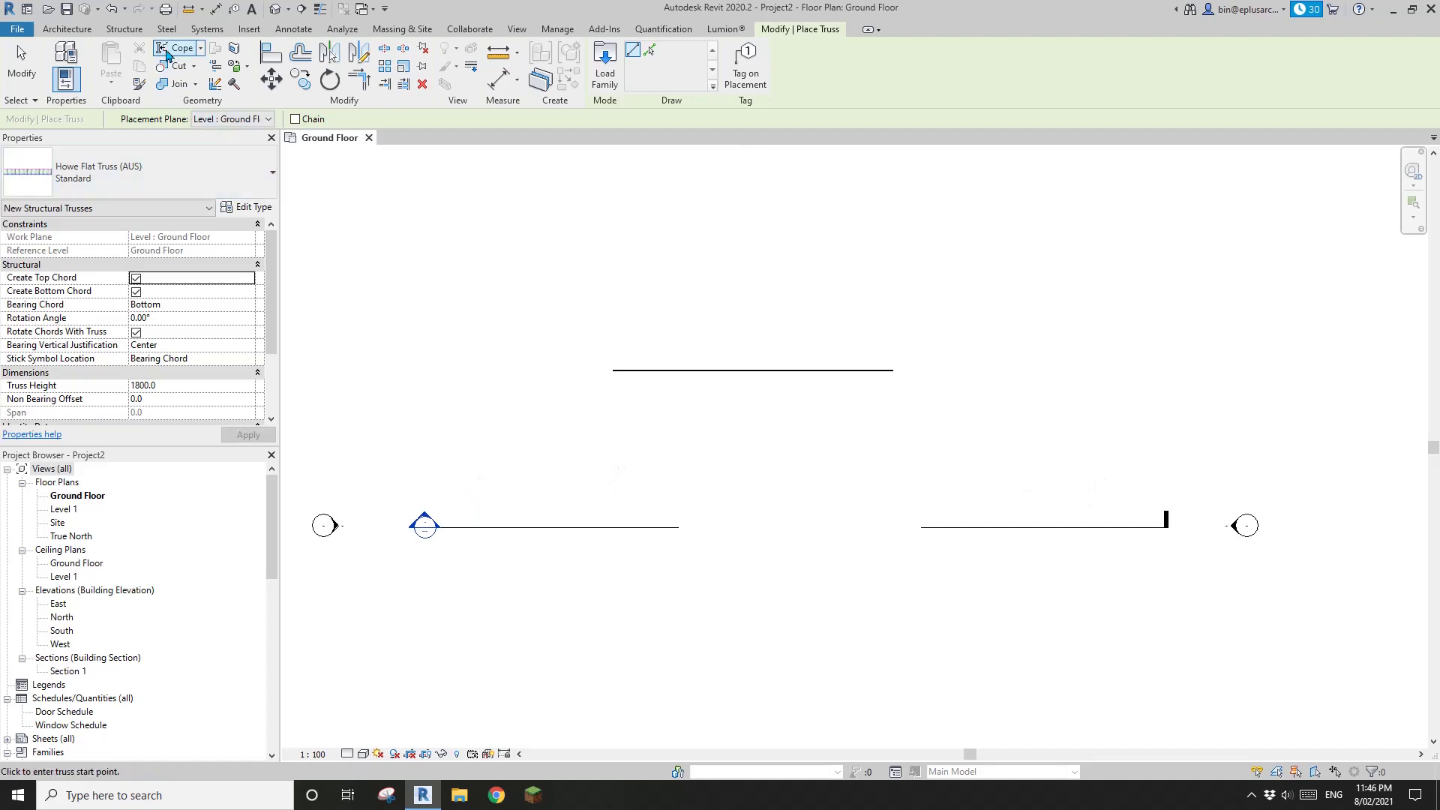
# Step: Start a footprint roof on Level 1 and sketch a rectangular boundary about 12800 by 8700 mm from the truss's left end
pyautogui.click(81, 33)
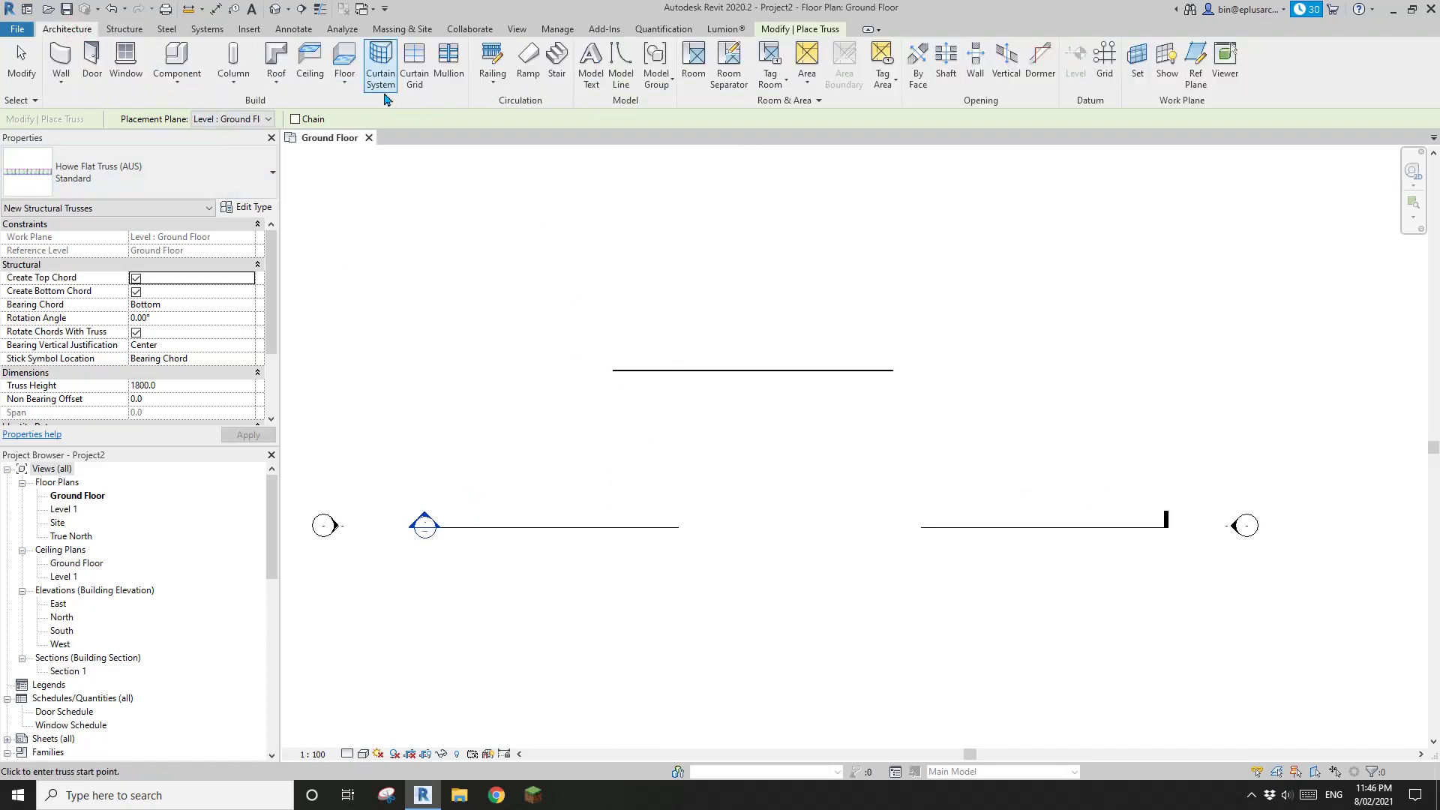
pyautogui.click(277, 59)
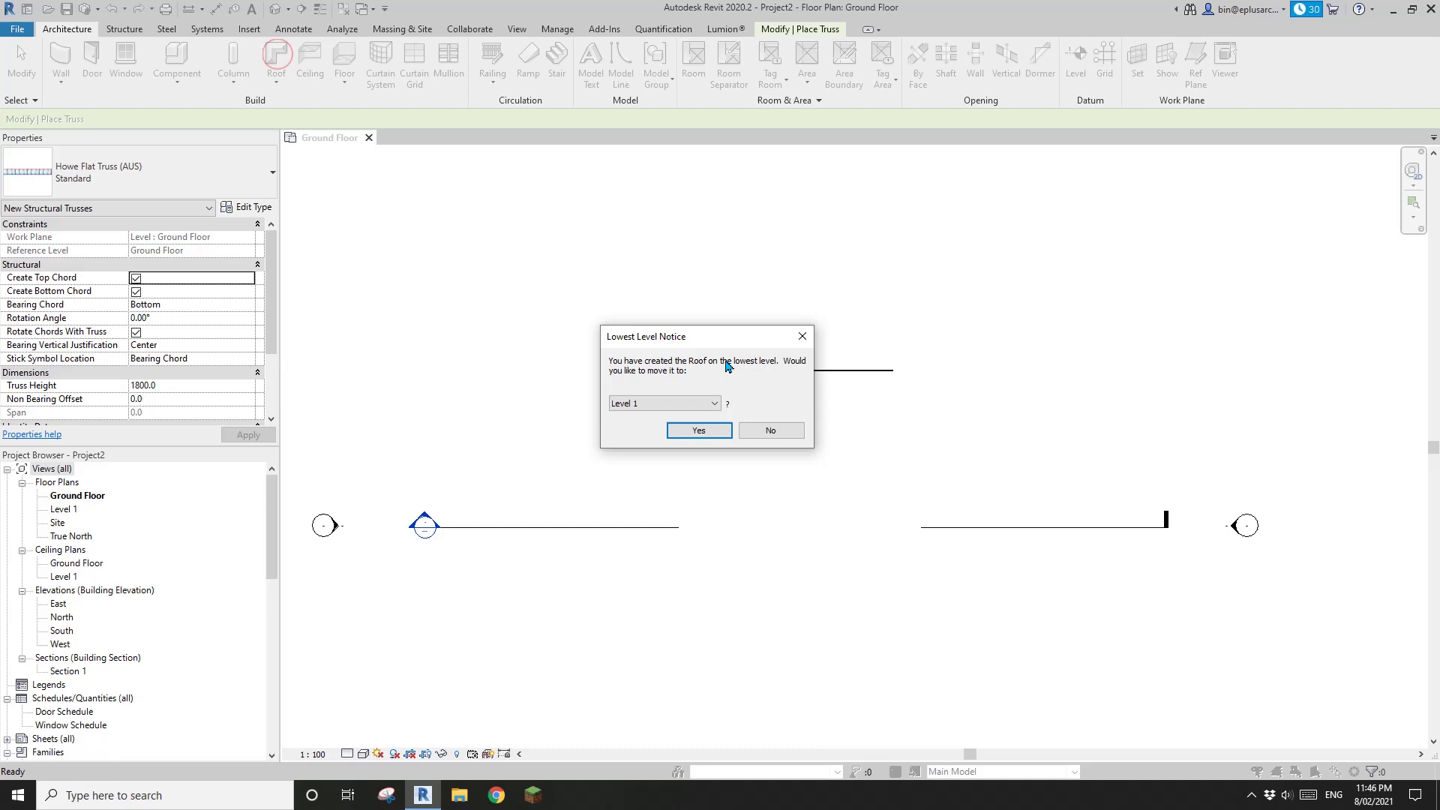
pyautogui.click(698, 430)
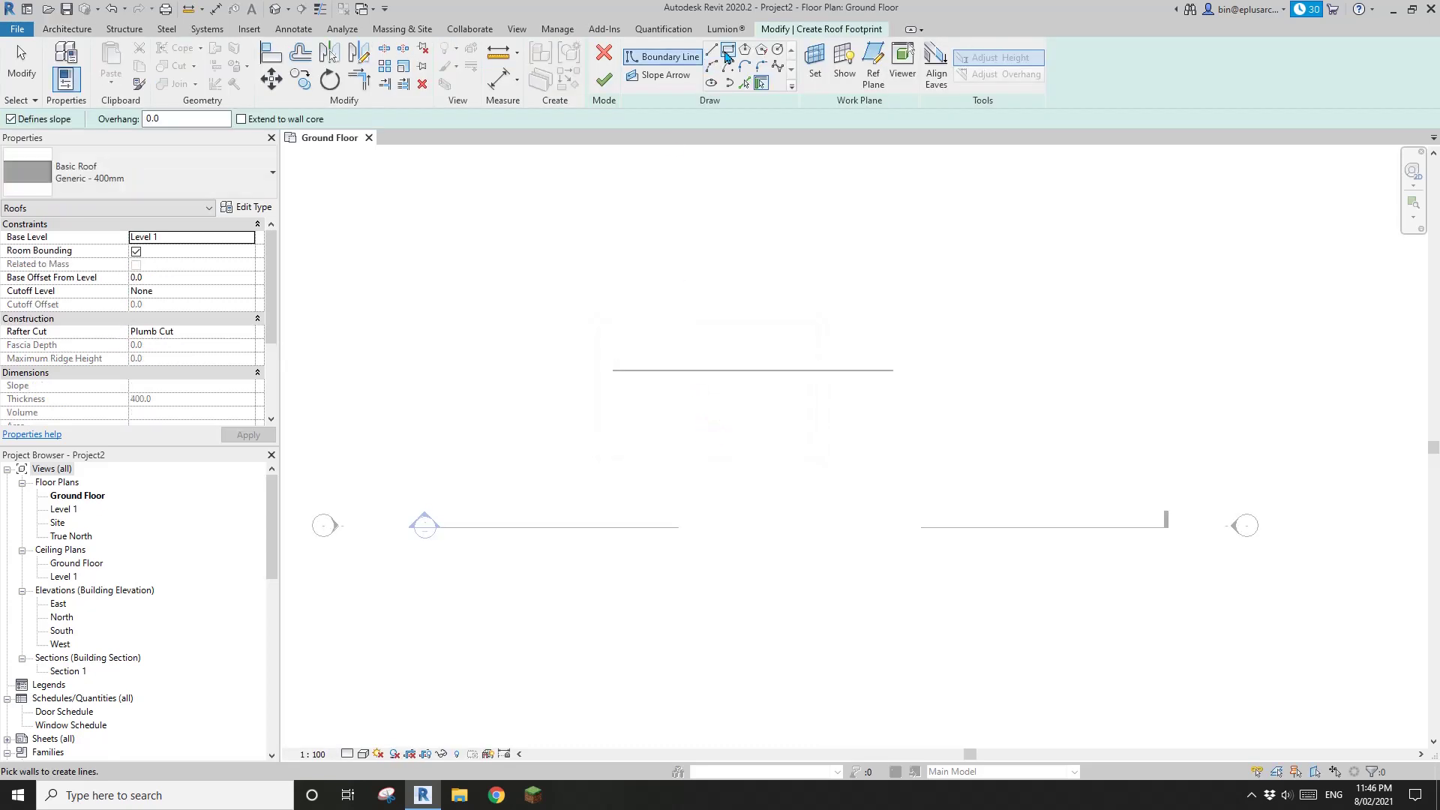
pyautogui.click(728, 56)
pyautogui.click(615, 368)
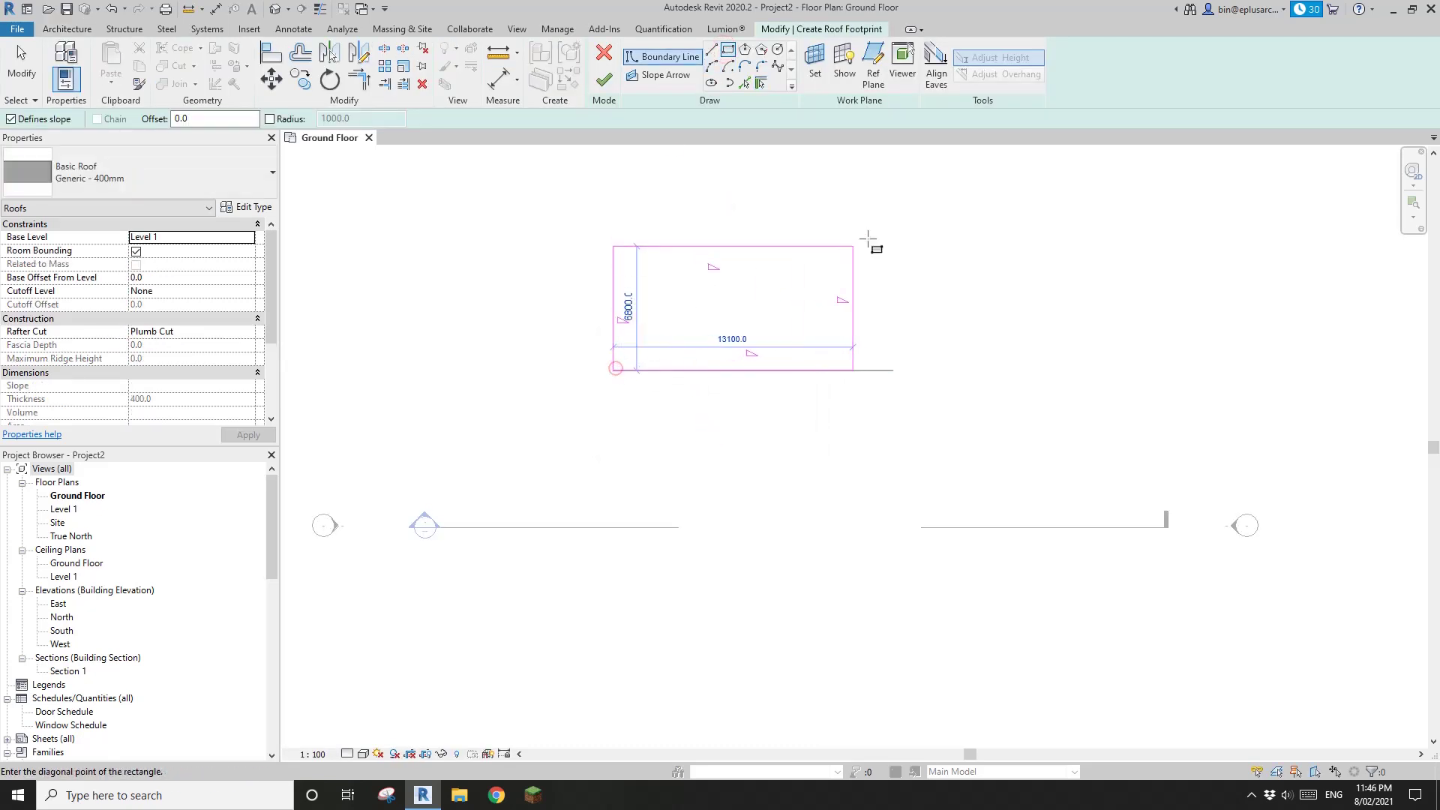
pyautogui.scroll(1, 868, 239)
pyautogui.click(847, 207)
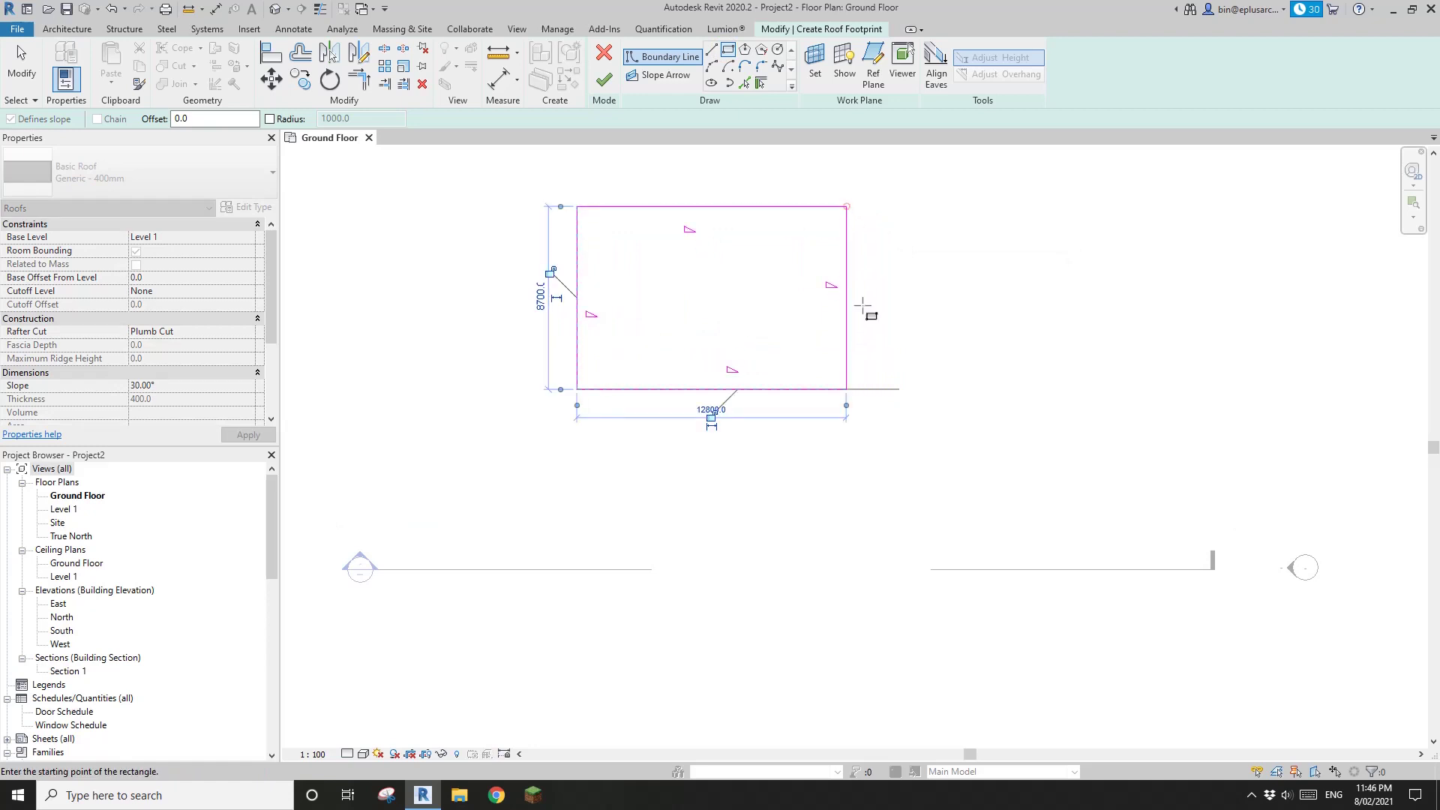
pyautogui.press('Escape')
pyautogui.press('Escape')
# Step: Extend the roof boundary's right edge to the truss's right end and turn off Defines Slope for the two horizontal edges
pyautogui.moveTo(846, 365); pyautogui.dragTo(896, 404)
pyautogui.moveTo(789, 423)
pyautogui.mouseDown()
pyautogui.moveTo(782, 441)
pyautogui.moveTo(730, 187)
pyautogui.mouseUp()
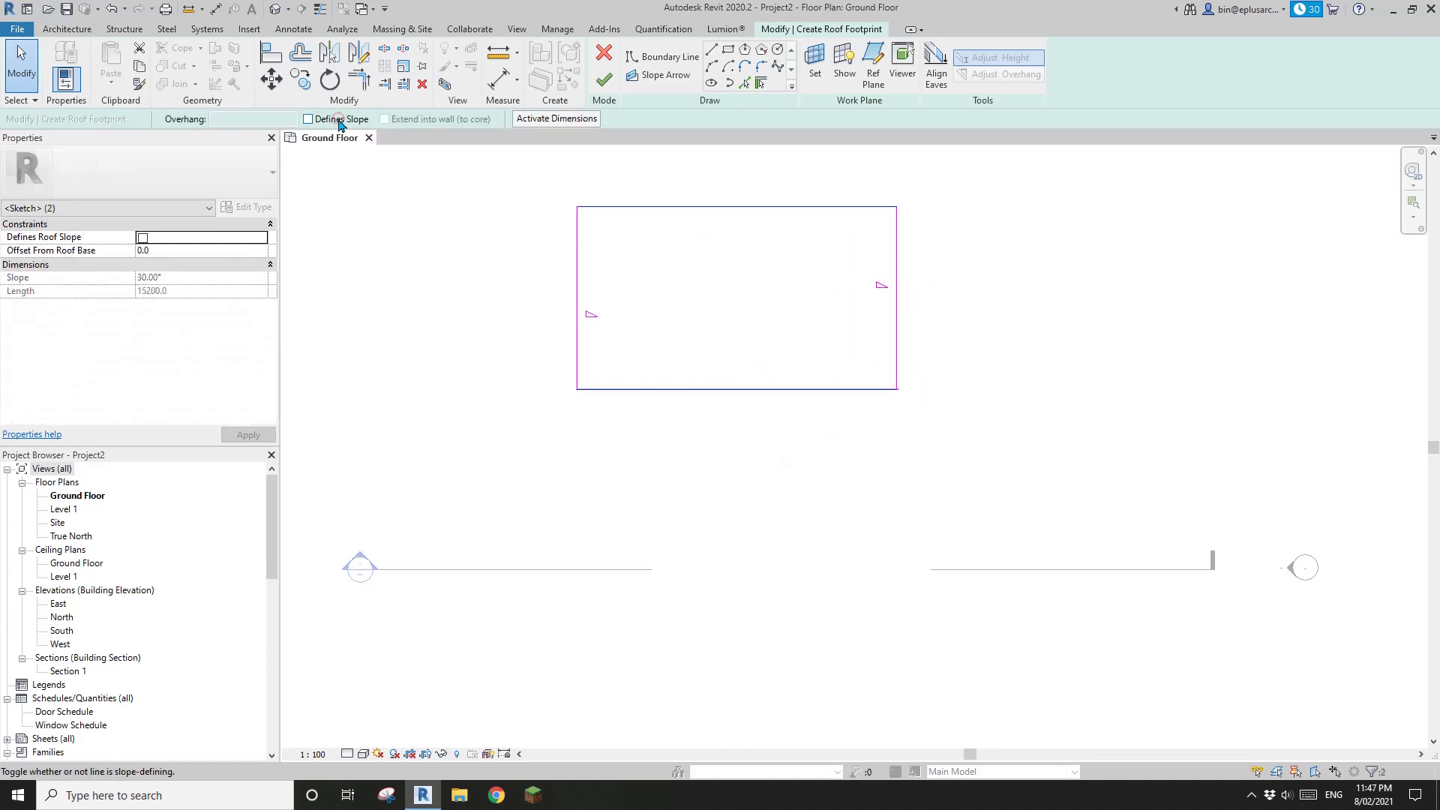
pyautogui.click(739, 409)
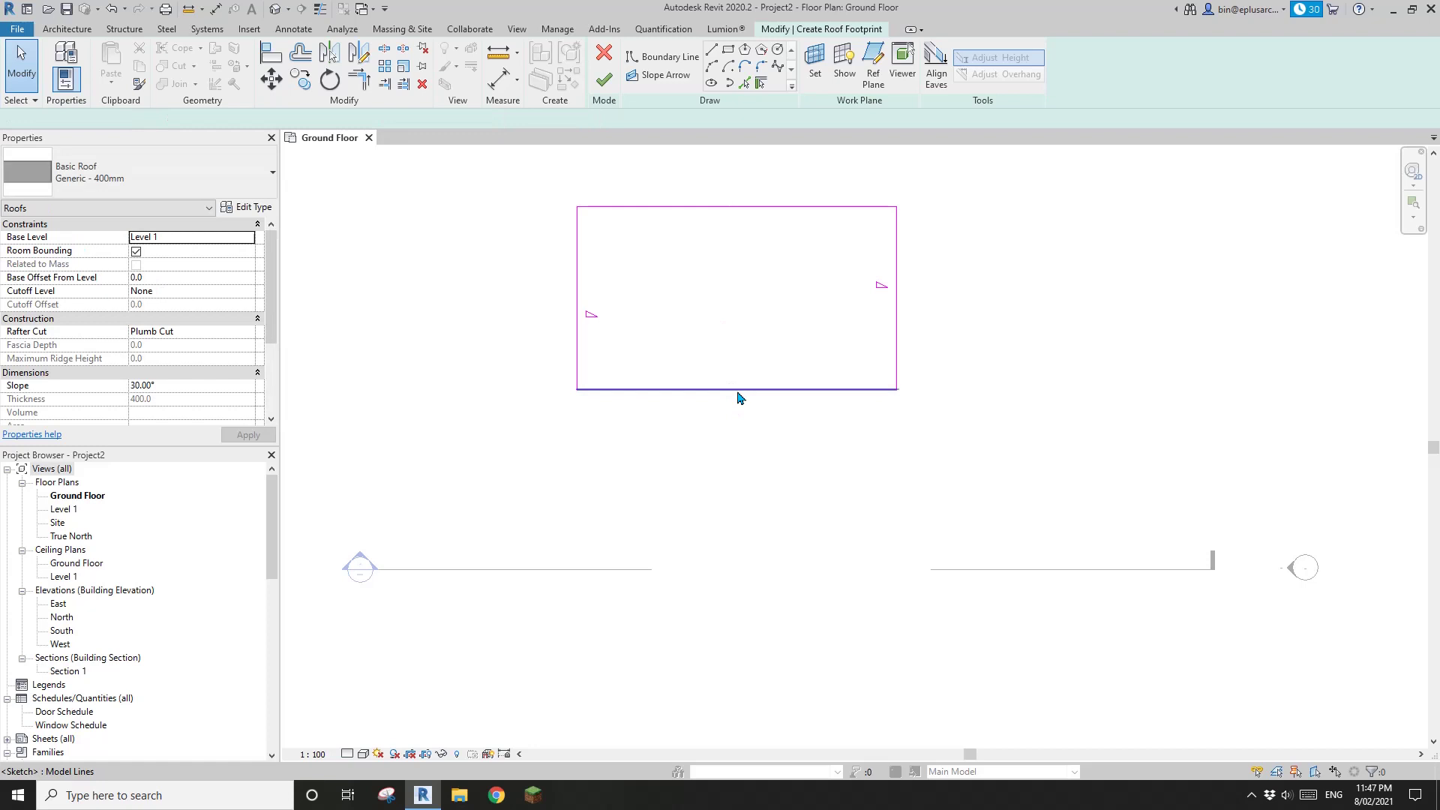
# Step: Move the roof boundary's lower edge down past the truss and finish the roof
pyautogui.moveTo(737, 391); pyautogui.dragTo(736, 486)
pyautogui.press('Escape')
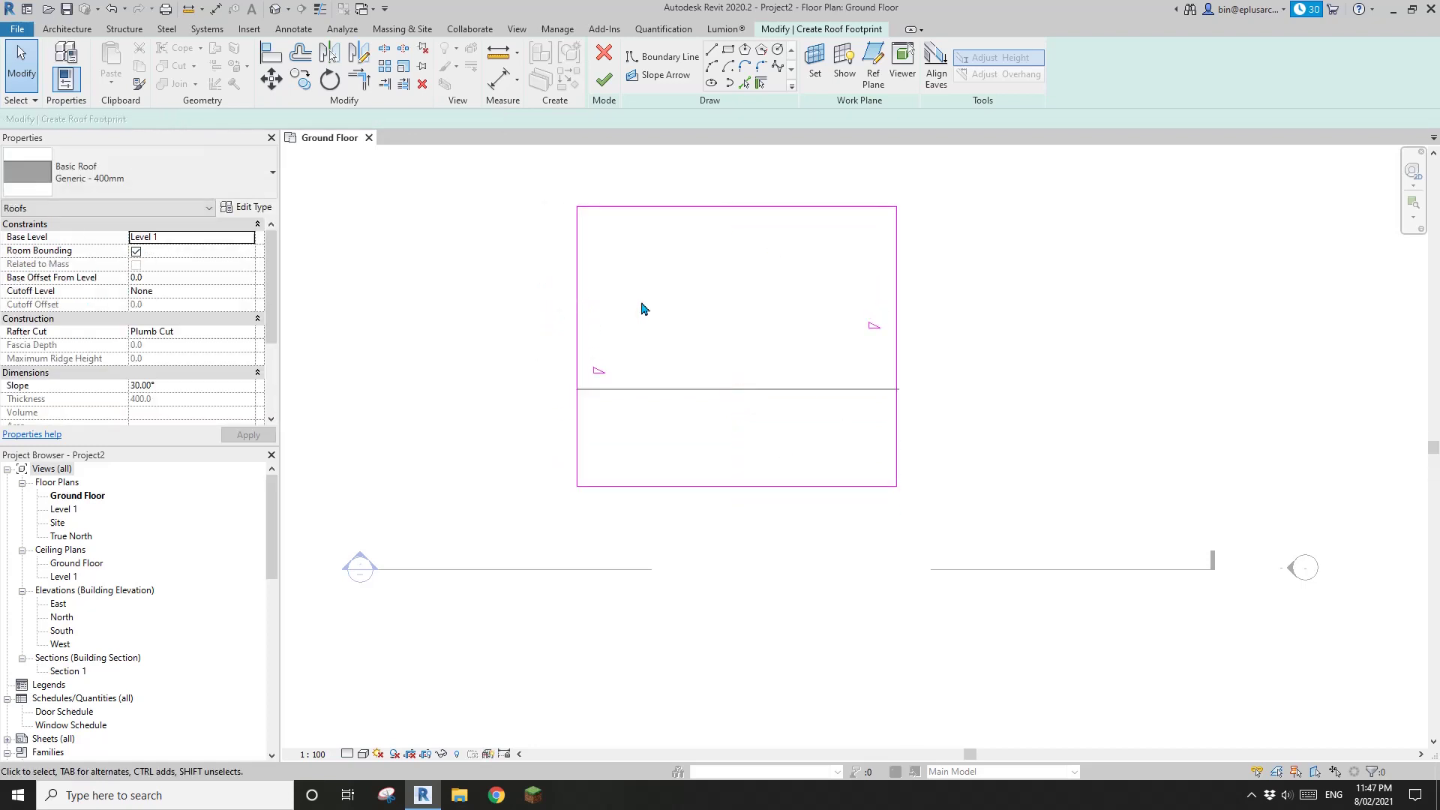
pyautogui.click(604, 78)
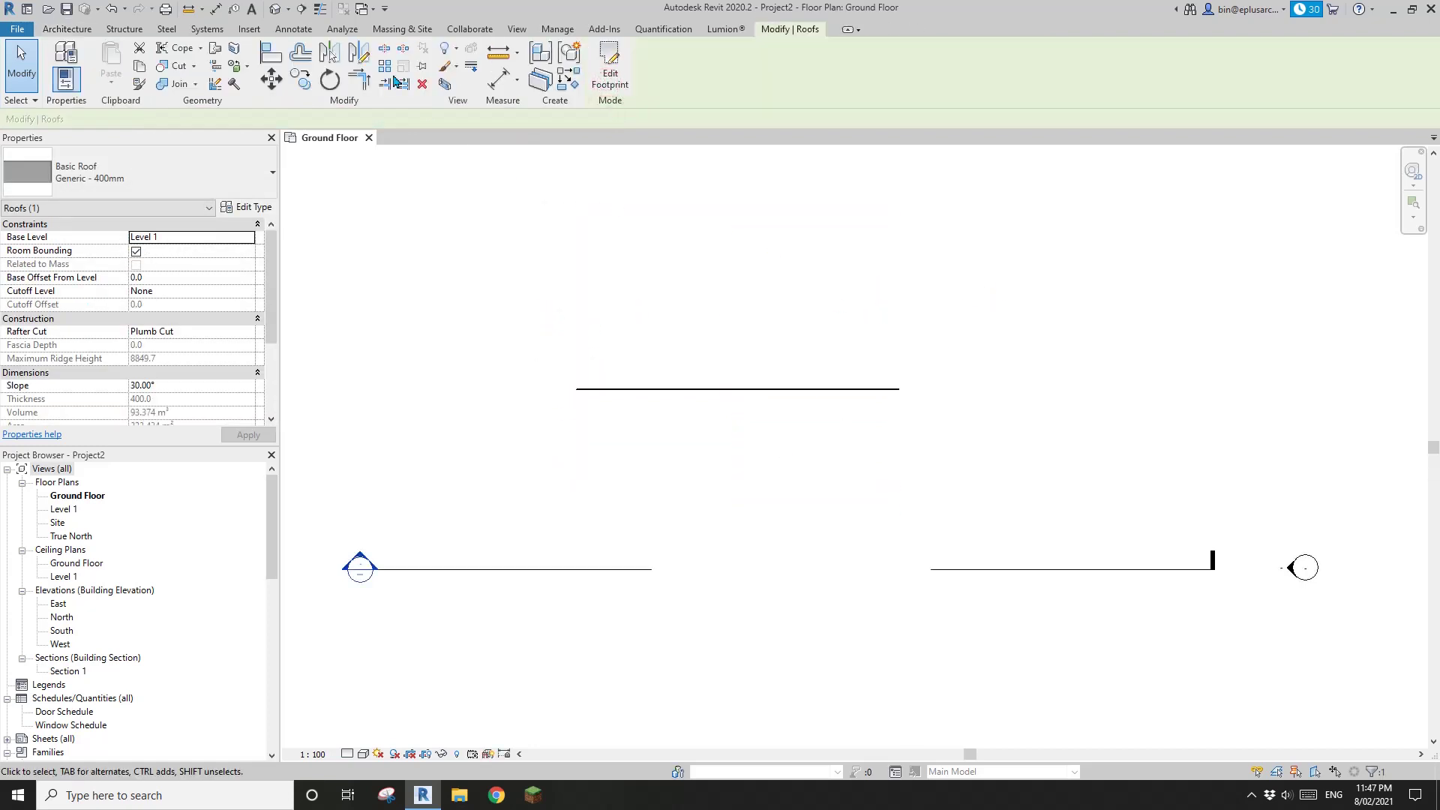
# Step: In the 3D view, raise the Howe Flat Truss by setting its start and end level offsets to 4000
pyautogui.click(276, 13)
pyautogui.keyDown('shift'); pyautogui.moveTo(746, 299); pyautogui.dragTo(806, 429, button='middle'); pyautogui.keyUp('shift')
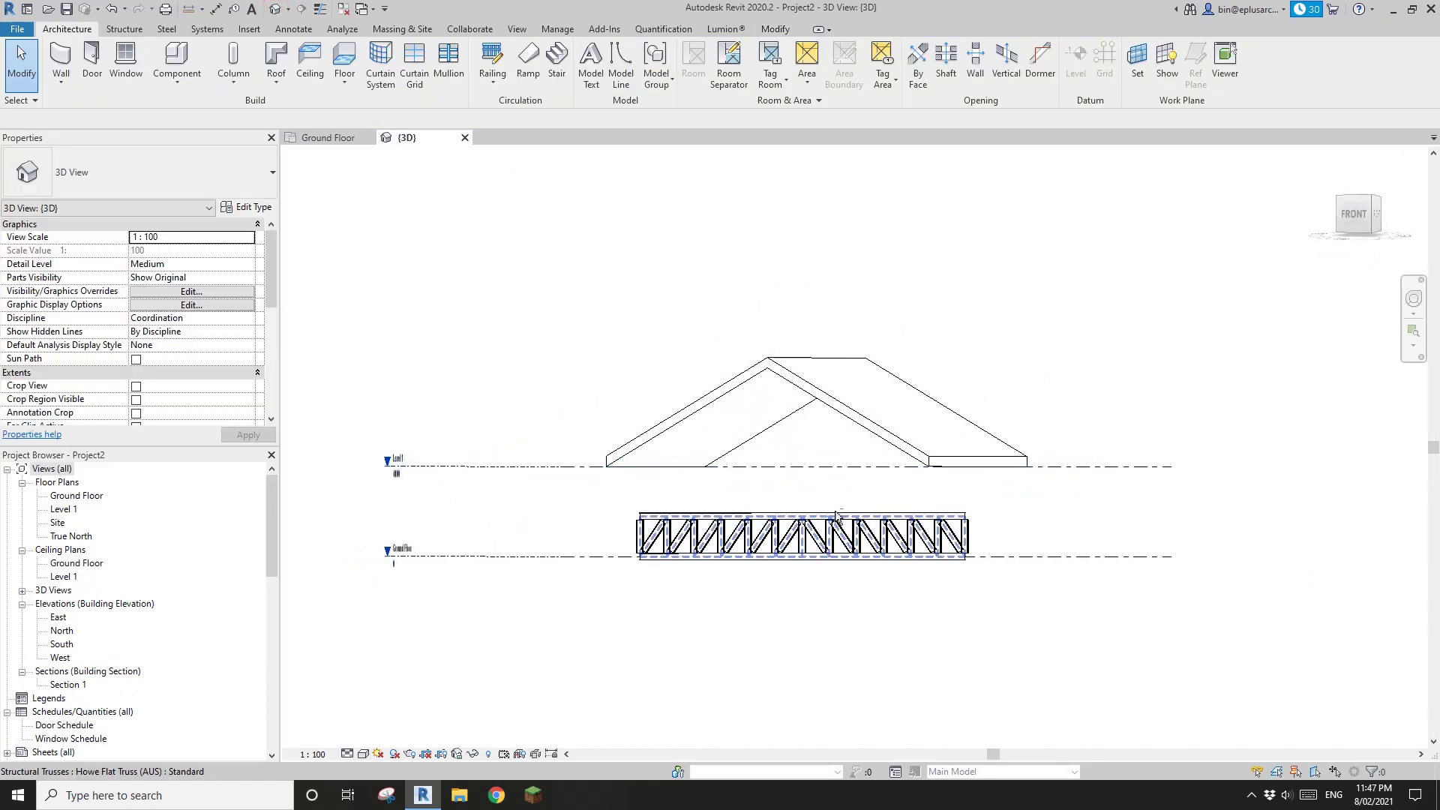
pyautogui.keyDown('shift'); pyautogui.moveTo(830, 513); pyautogui.dragTo(825, 531, button='middle'); pyautogui.keyUp('shift')
pyautogui.click(823, 504)
pyautogui.keyDown('shift'); pyautogui.moveTo(804, 408); pyautogui.dragTo(443, 480, button='middle'); pyautogui.keyUp('shift')
pyautogui.moveTo(910, 504); pyautogui.dragTo(792, 507, button='middle')
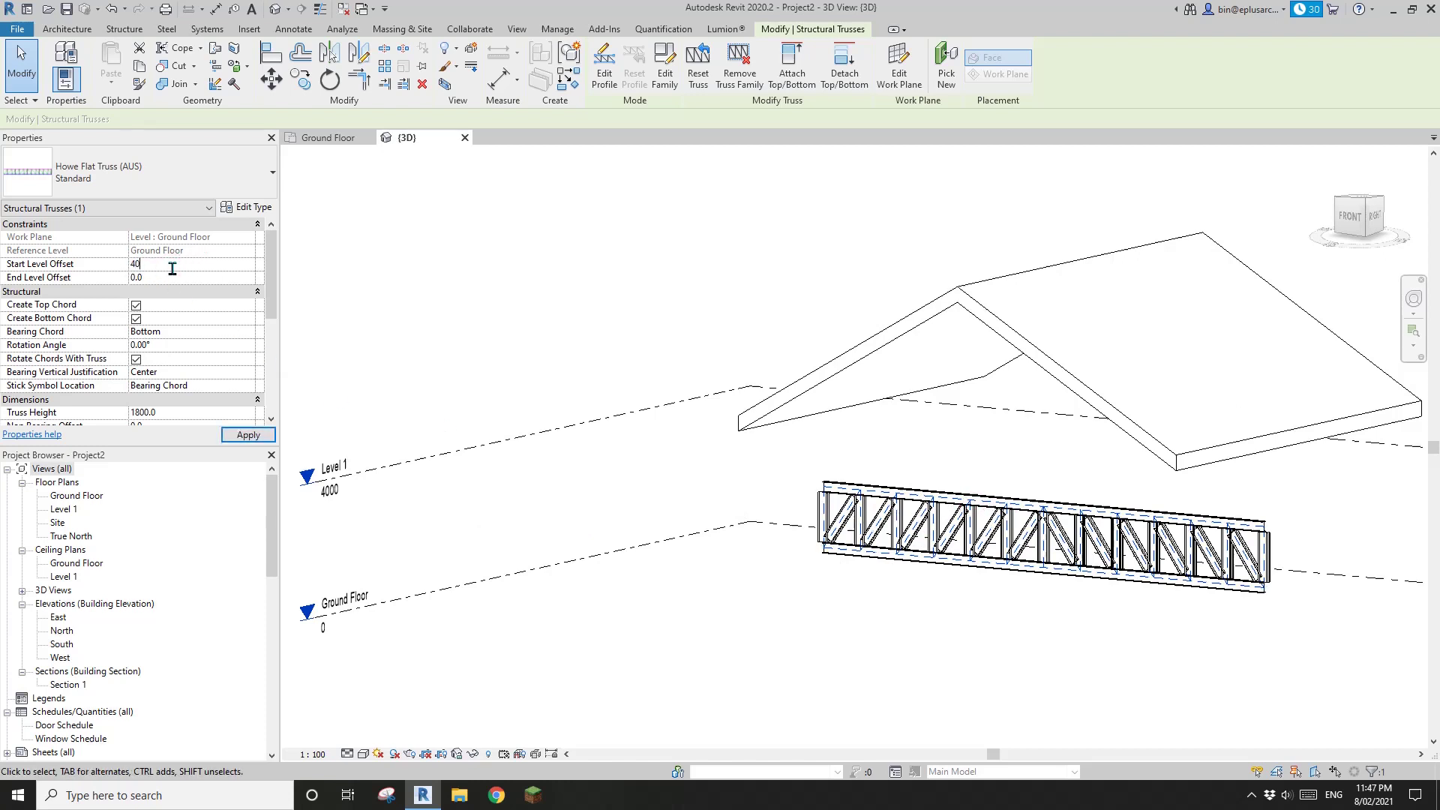
pyautogui.press('Tab')
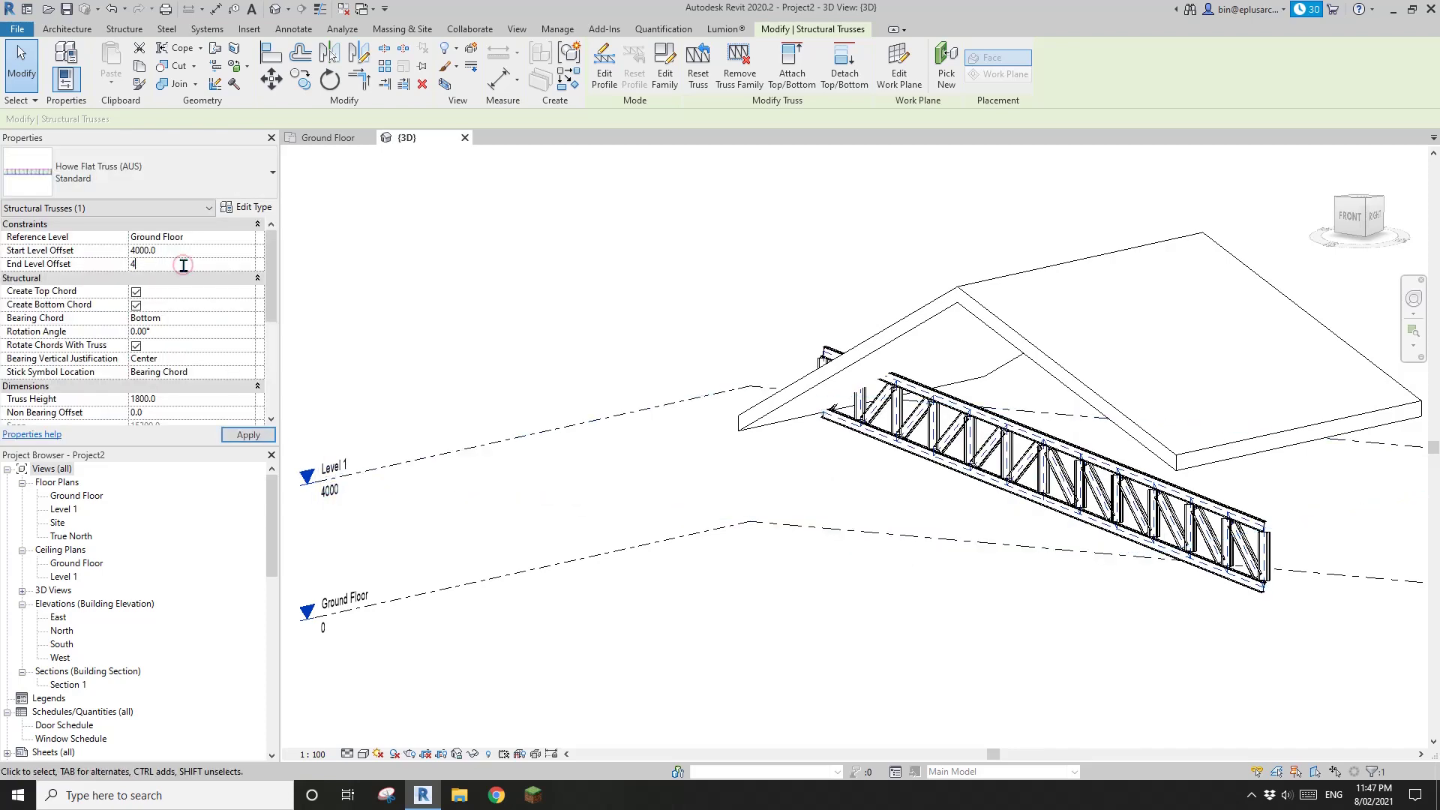
pyautogui.moveTo(831, 334); pyautogui.dragTo(833, 256, button='middle')
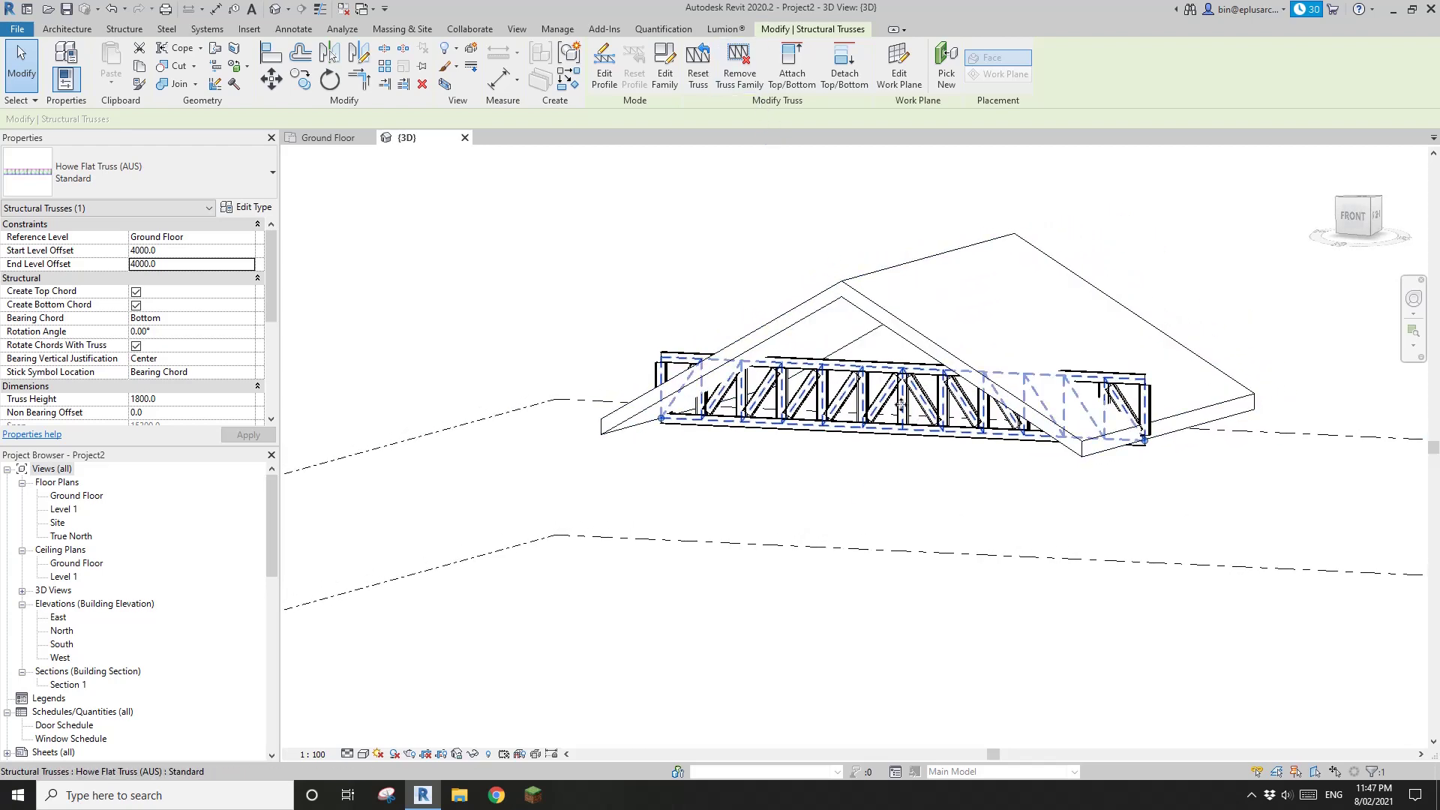
# Step: Try to attach the truss's top to the gable roof, then detach the truss from it
pyautogui.click(795, 74)
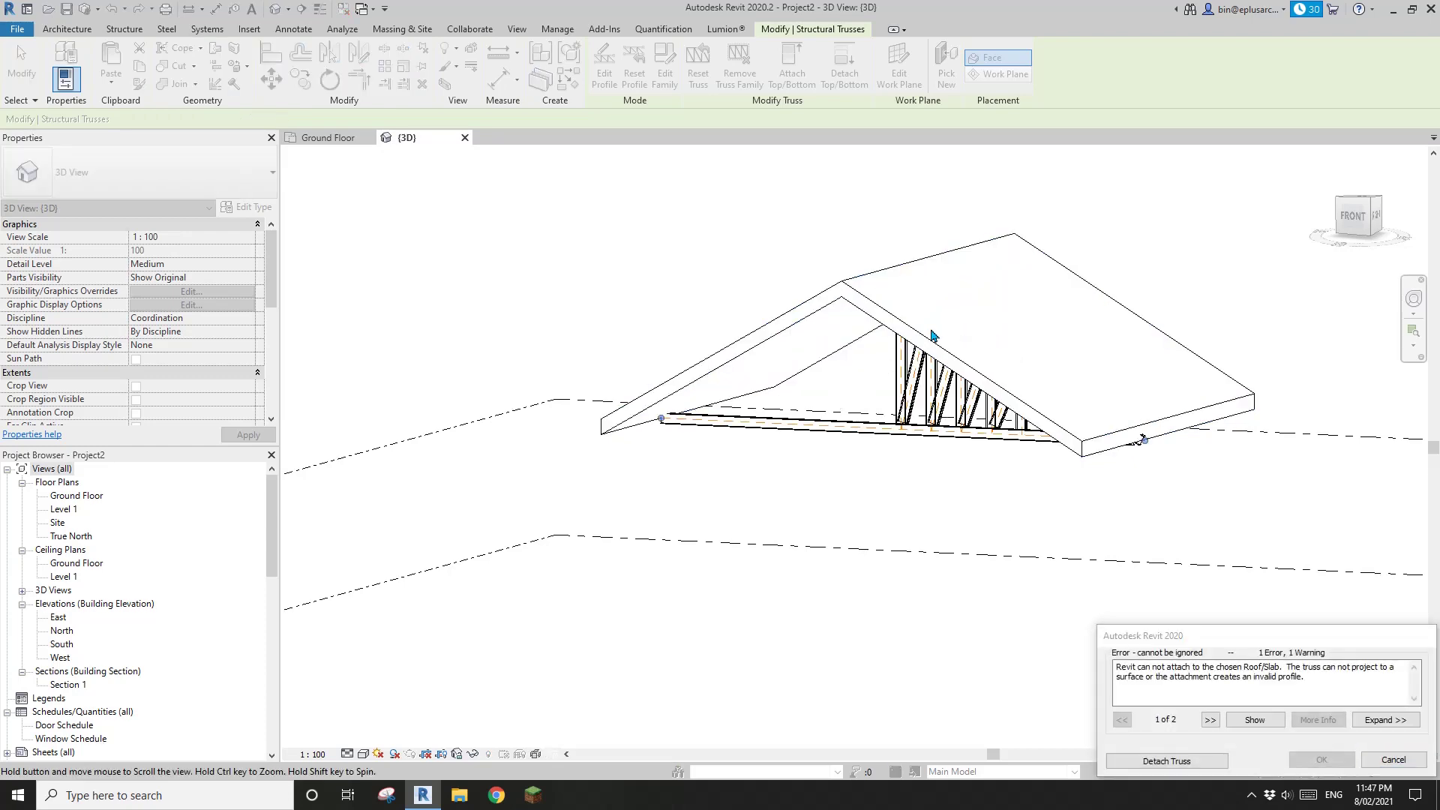
pyautogui.moveTo(933, 325)
pyautogui.keyDown('shift'); pyautogui.mouseDown(button='middle')
pyautogui.moveTo(958, 283)
pyautogui.moveTo(958, 234)
pyautogui.moveTo(904, 294)
pyautogui.moveTo(945, 338)
pyautogui.mouseUp(button='middle'); pyautogui.keyUp('shift')
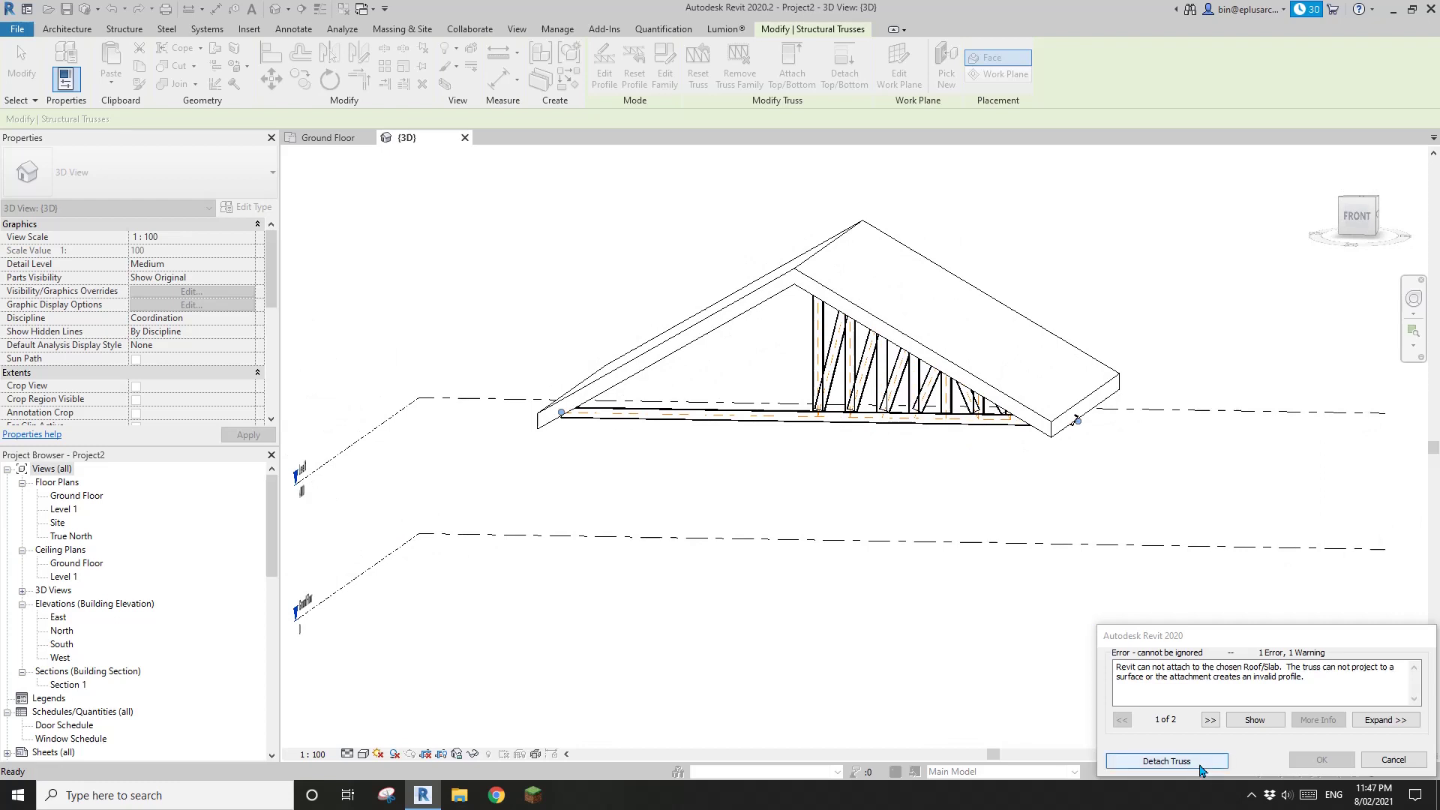
pyautogui.click(1191, 762)
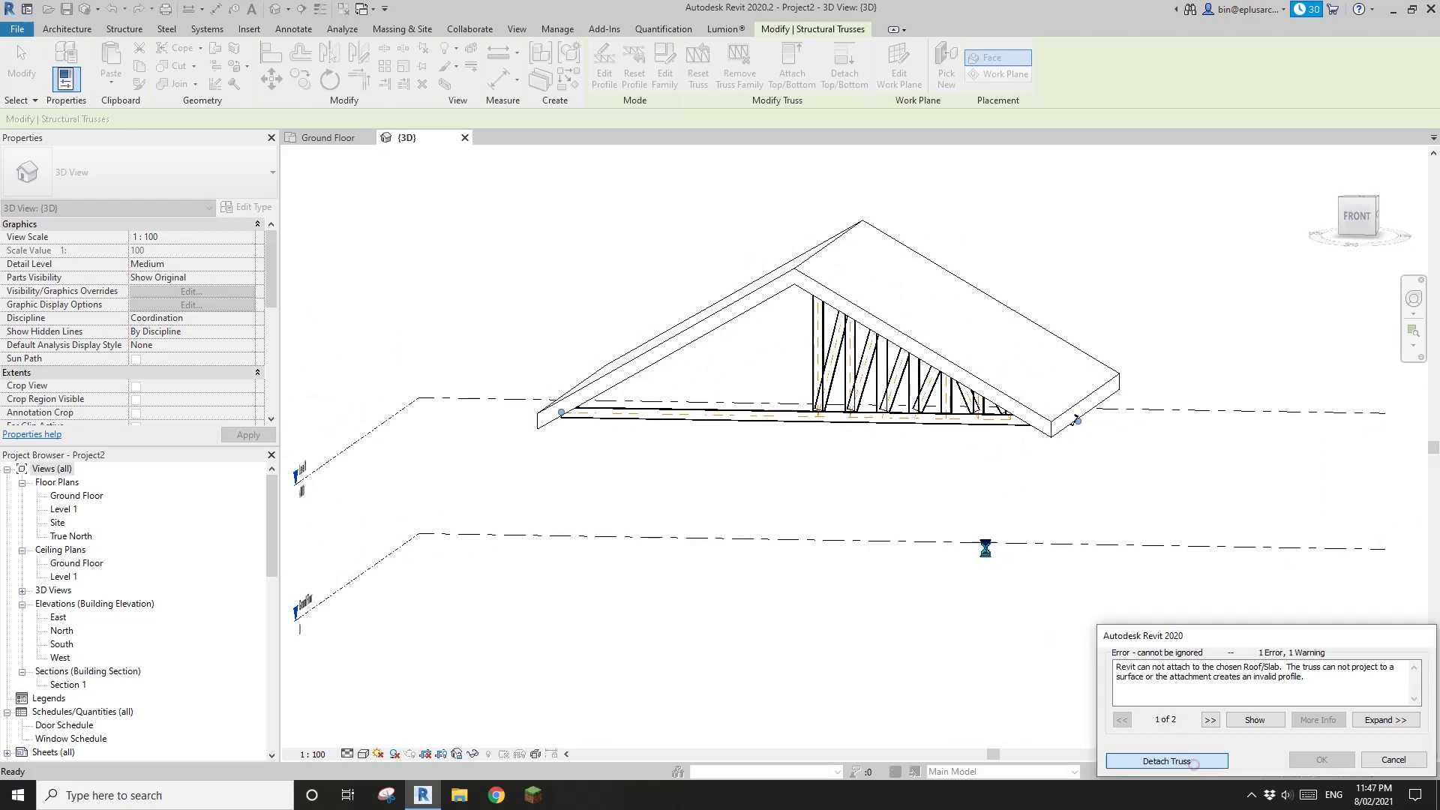
pyautogui.moveTo(923, 488); pyautogui.dragTo(928, 513, button='middle')
pyautogui.click(820, 487)
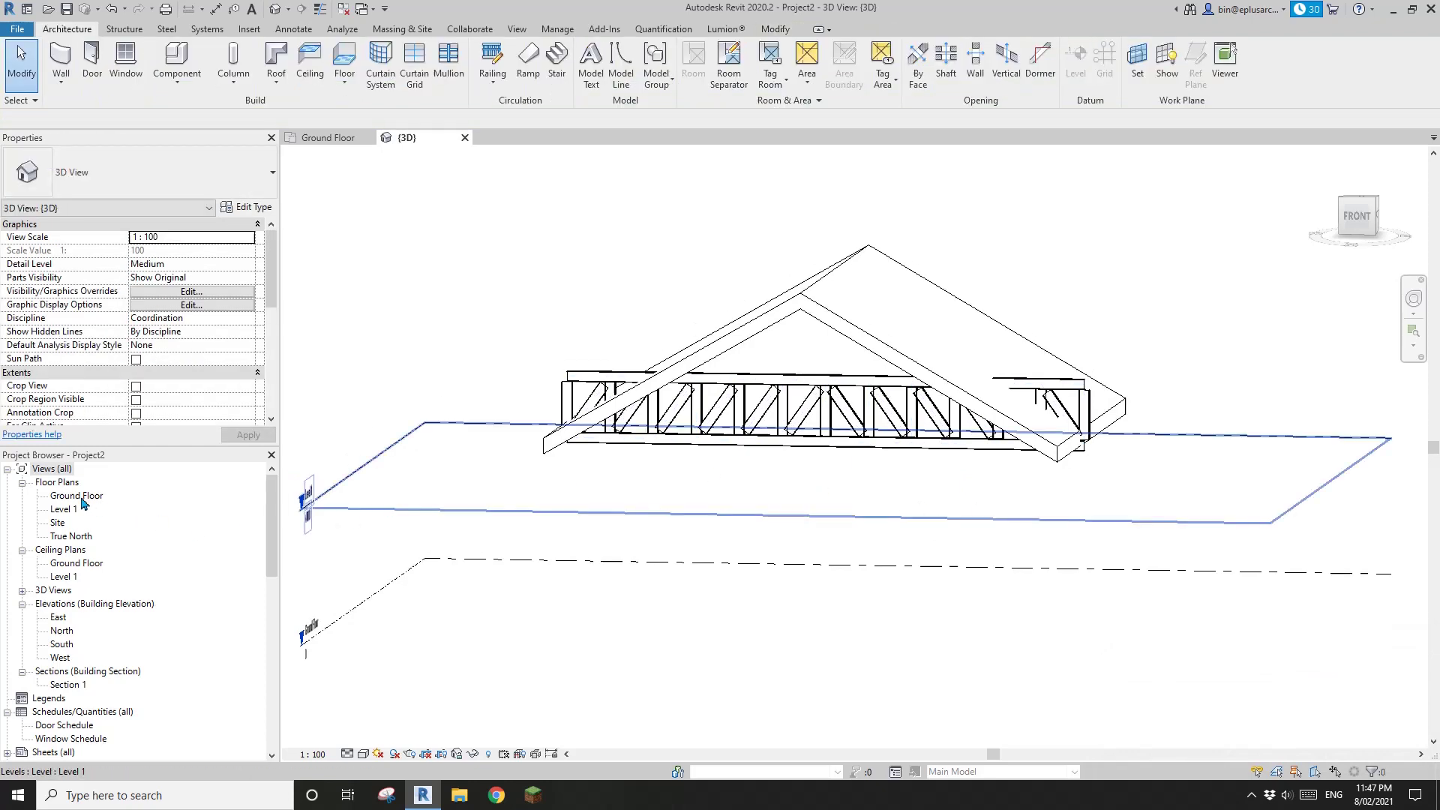
# Step: In the Site plan, move the truss's left end onto the roof's left edge
pyautogui.doubleClick(59, 523)
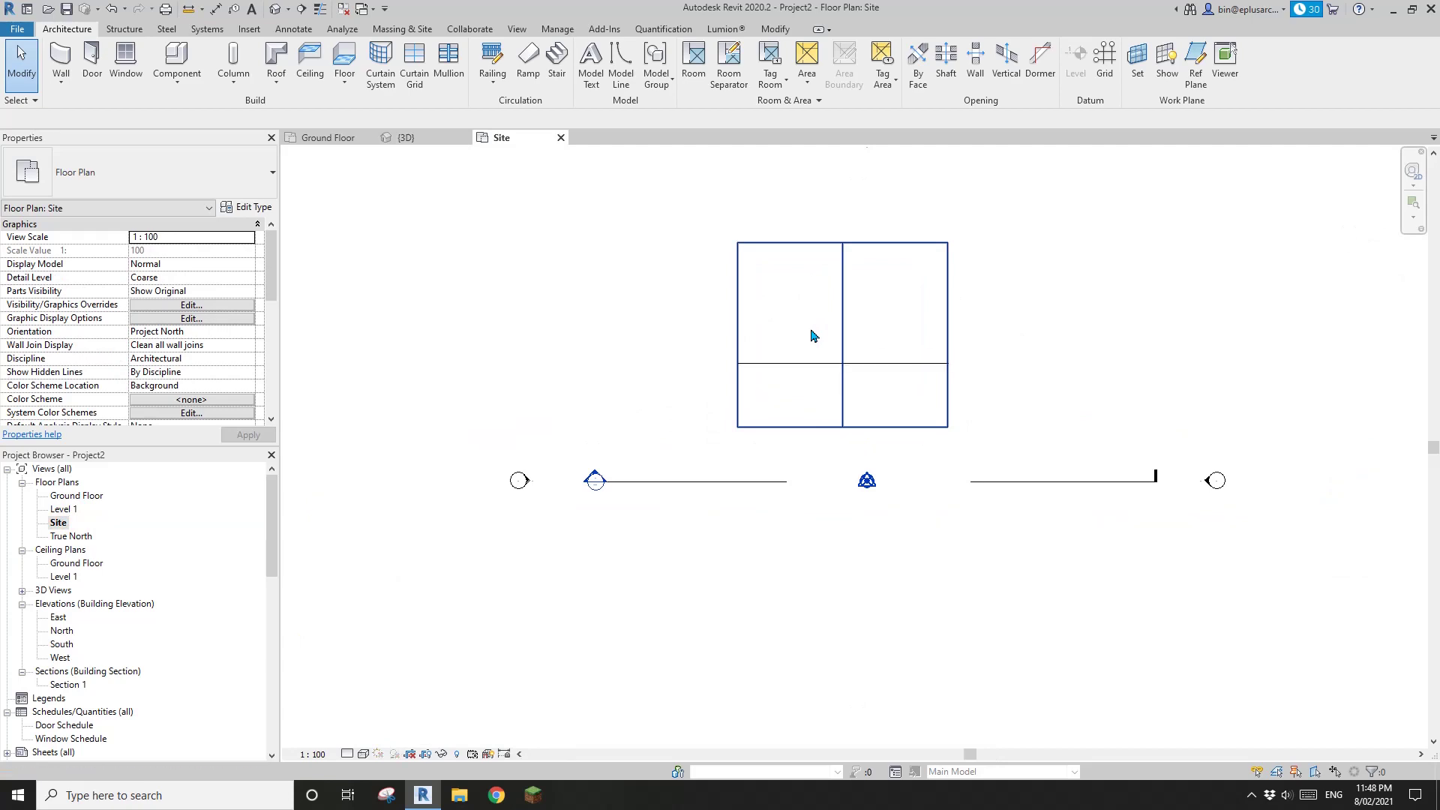
pyautogui.scroll(3, 776, 364)
pyautogui.click(773, 363)
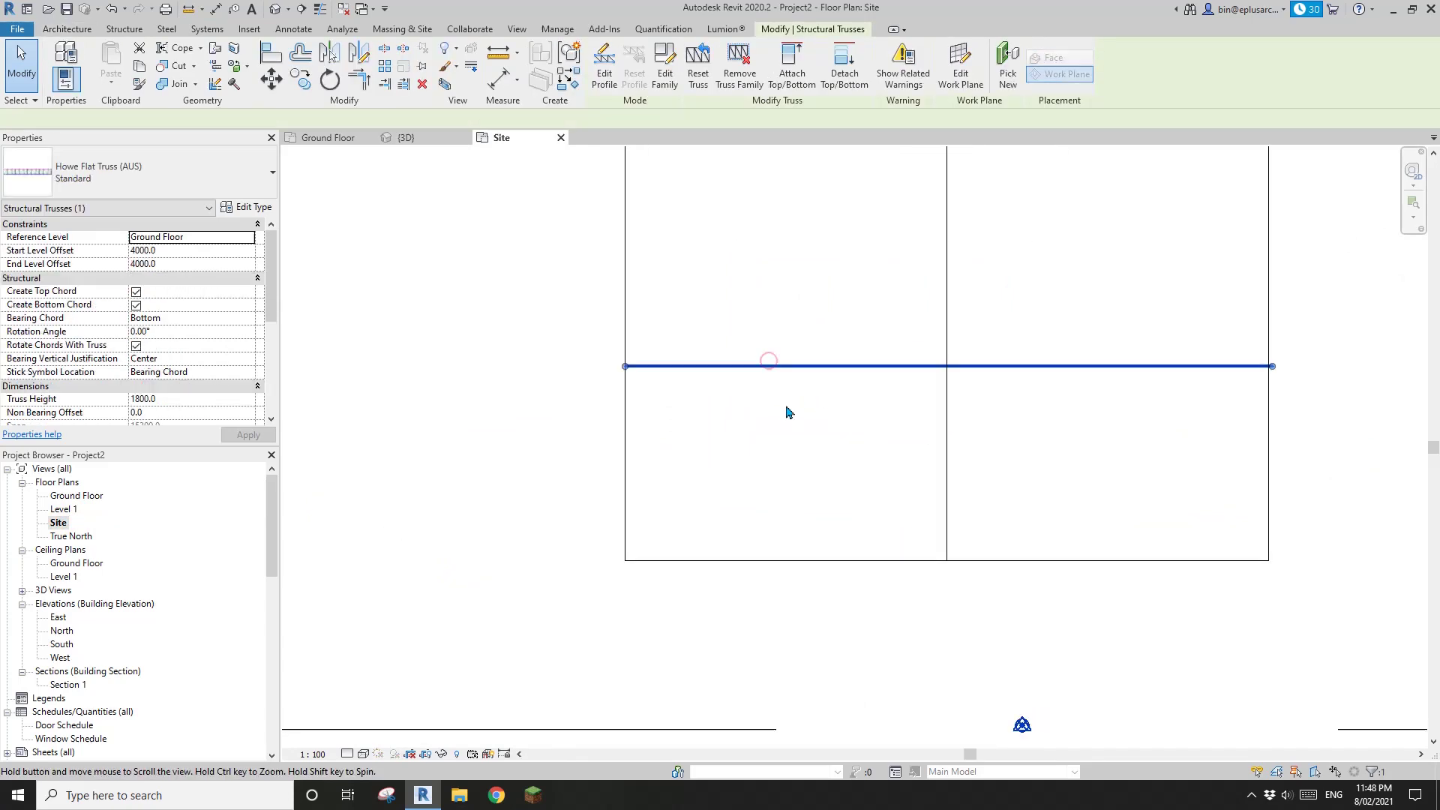
pyautogui.scroll(3, 576, 360)
pyautogui.moveTo(572, 347)
pyautogui.mouseDown()
pyautogui.moveTo(620, 346)
pyautogui.moveTo(572, 345)
pyautogui.mouseUp()
pyautogui.moveTo(574, 292); pyautogui.dragTo(574, 263)
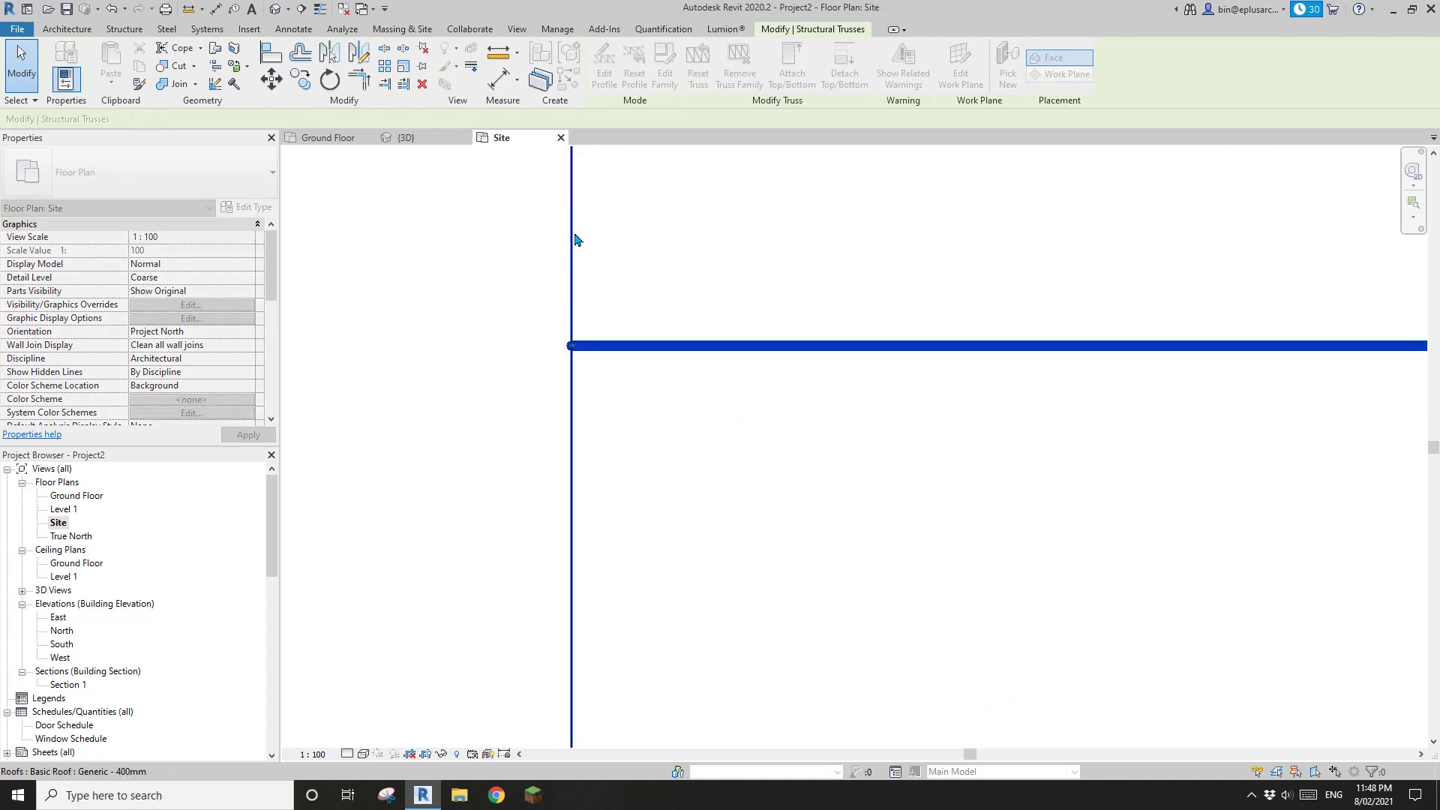
# Step: Move the truss's right end onto the roof's right edge
pyautogui.scroll(-3, 678, 379)
pyautogui.scroll(5, 948, 386)
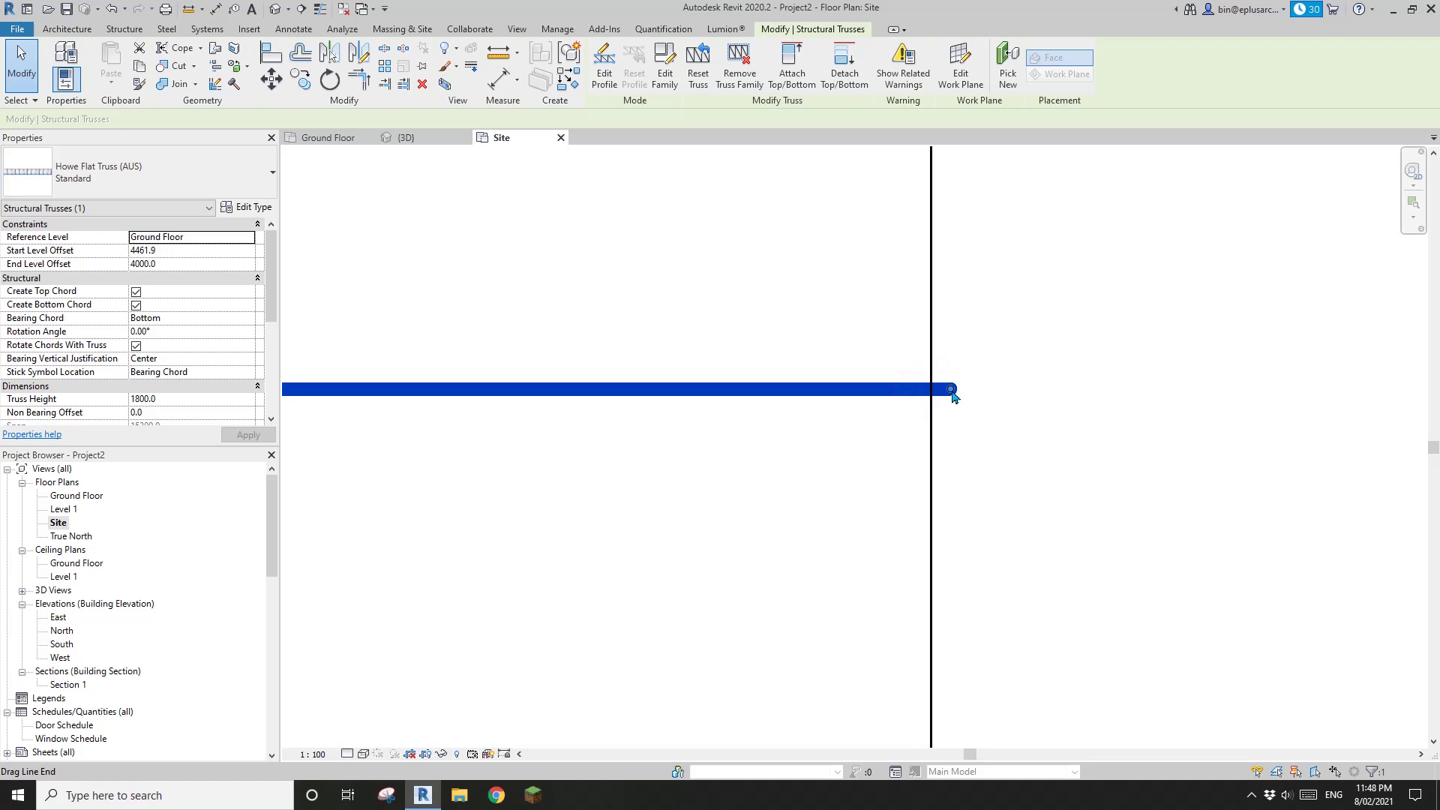
pyautogui.moveTo(951, 393); pyautogui.dragTo(933, 353)
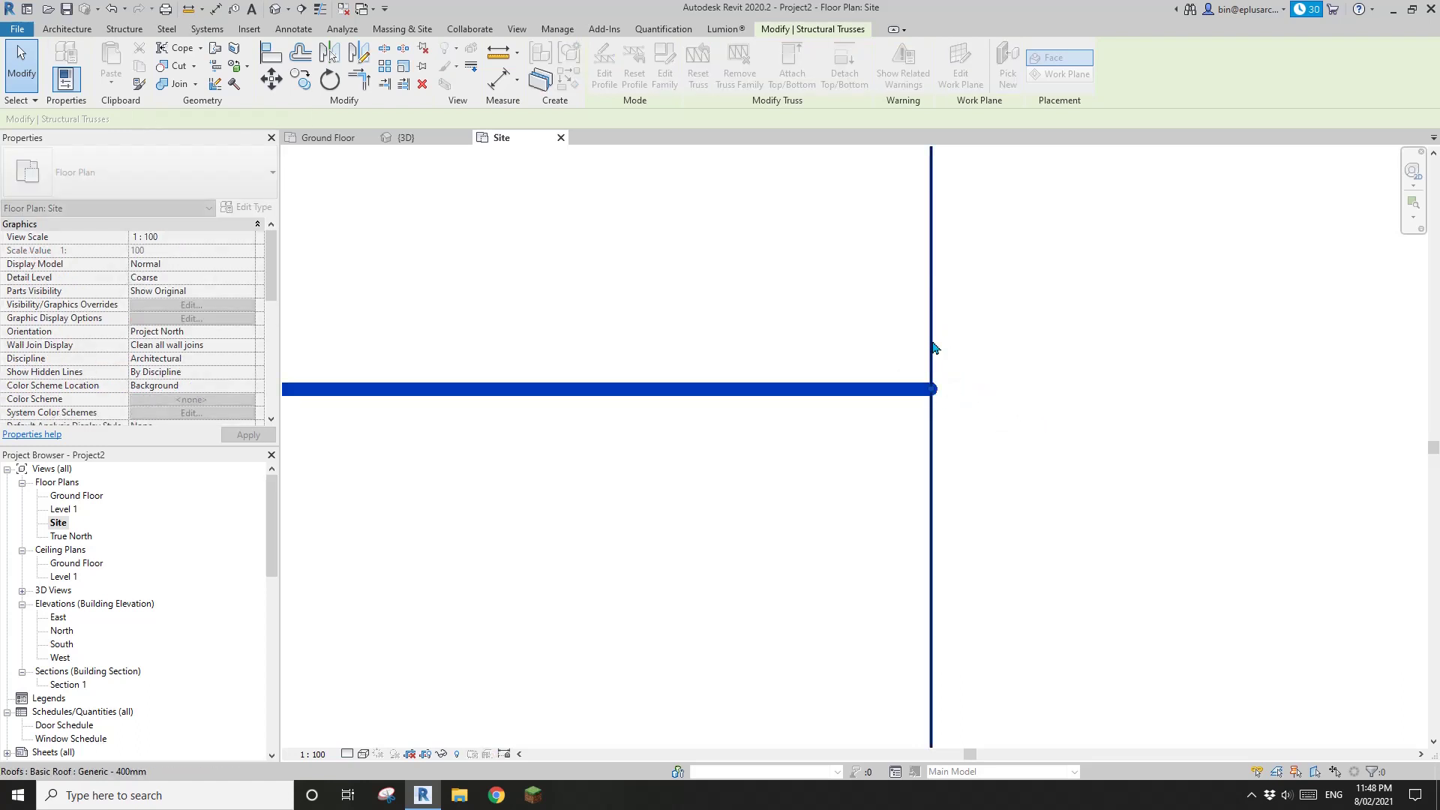
pyautogui.scroll(-4, 933, 371)
pyautogui.moveTo(884, 400); pyautogui.dragTo(881, 399, button='middle')
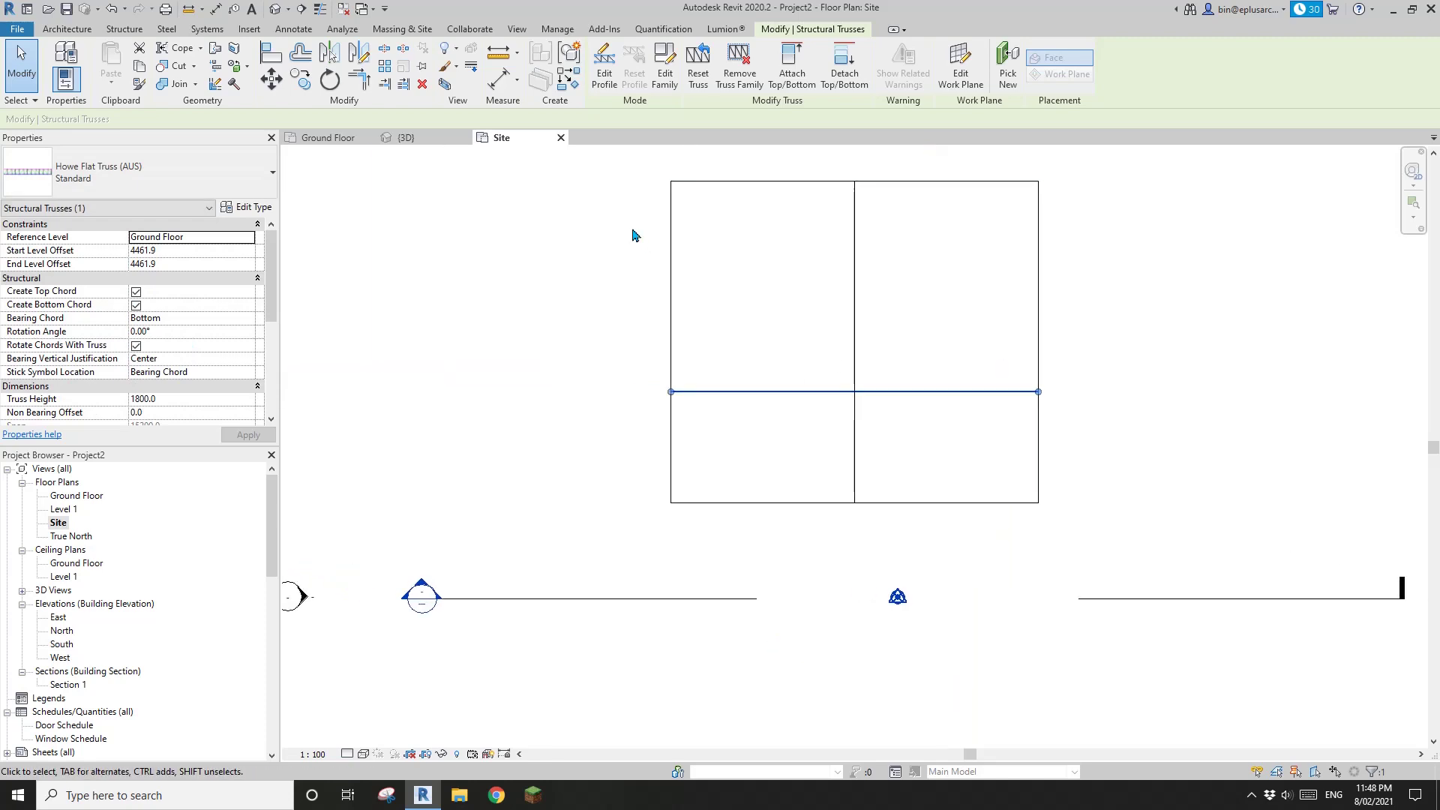
# Step: Try to attach the top of the adjusted truss to the roof in the 3D view, then cancel the attachment
pyautogui.click(277, 12)
pyautogui.keyDown('shift'); pyautogui.moveTo(586, 257); pyautogui.dragTo(794, 379, button='middle'); pyautogui.keyUp('shift')
pyautogui.click(790, 369)
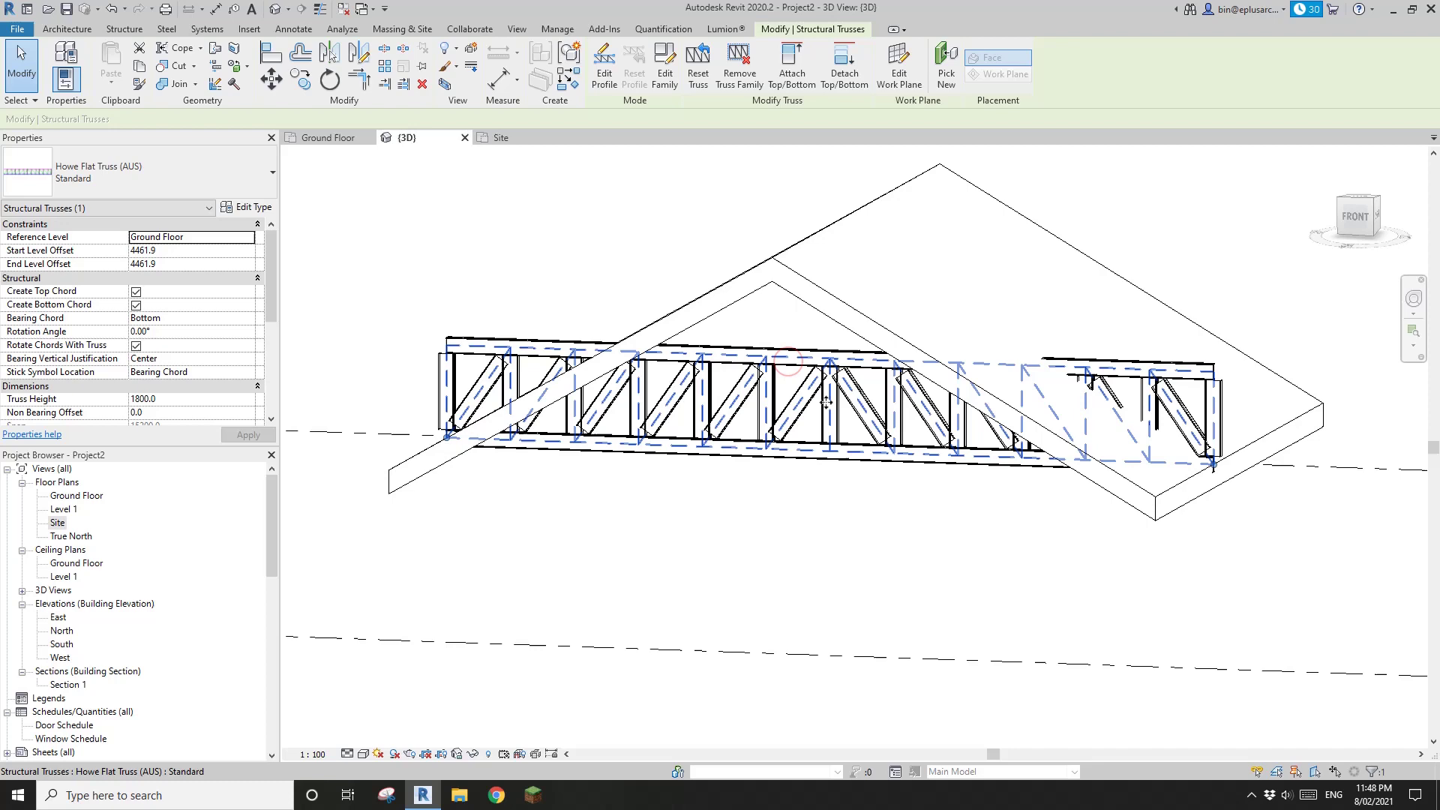
pyautogui.click(792, 66)
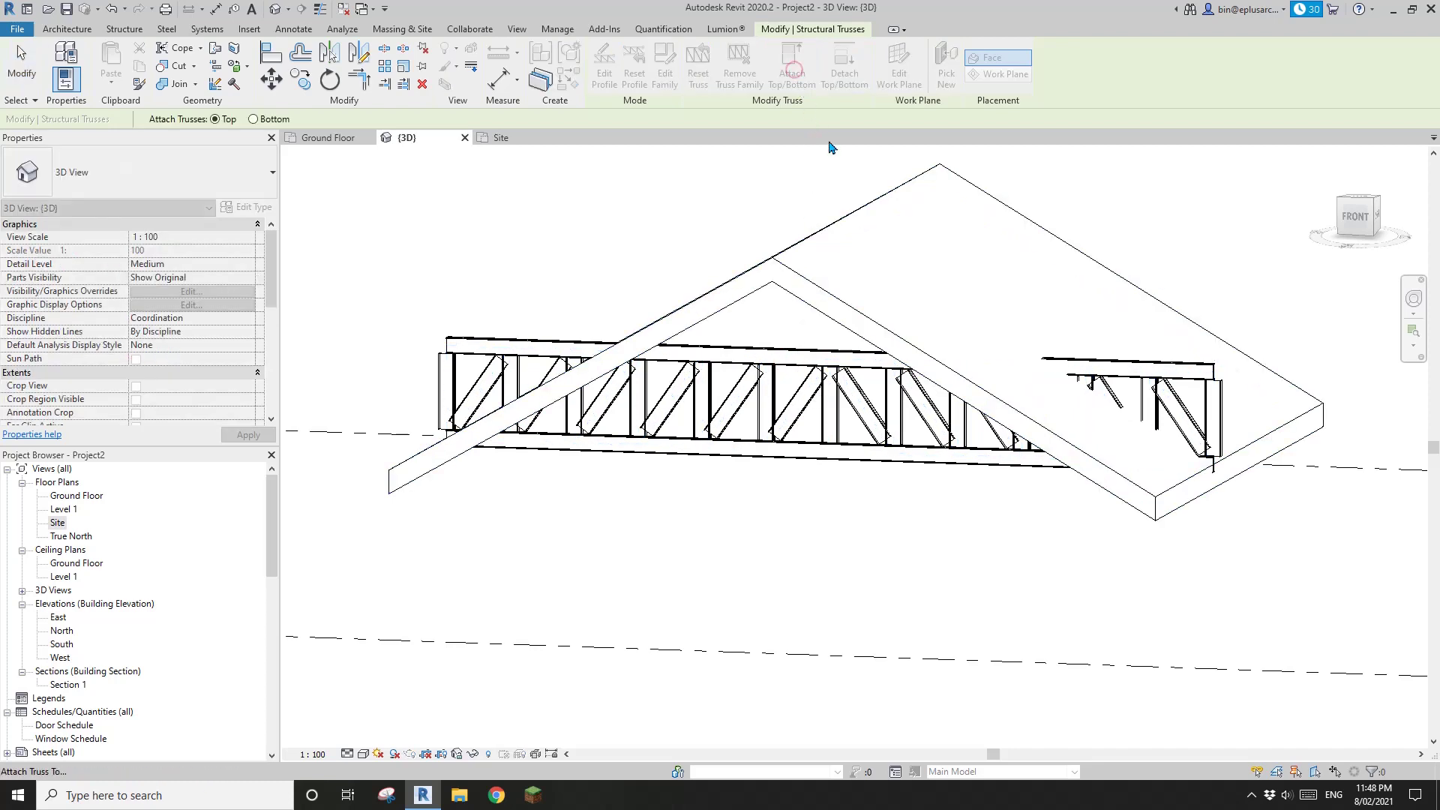
pyautogui.click(891, 277)
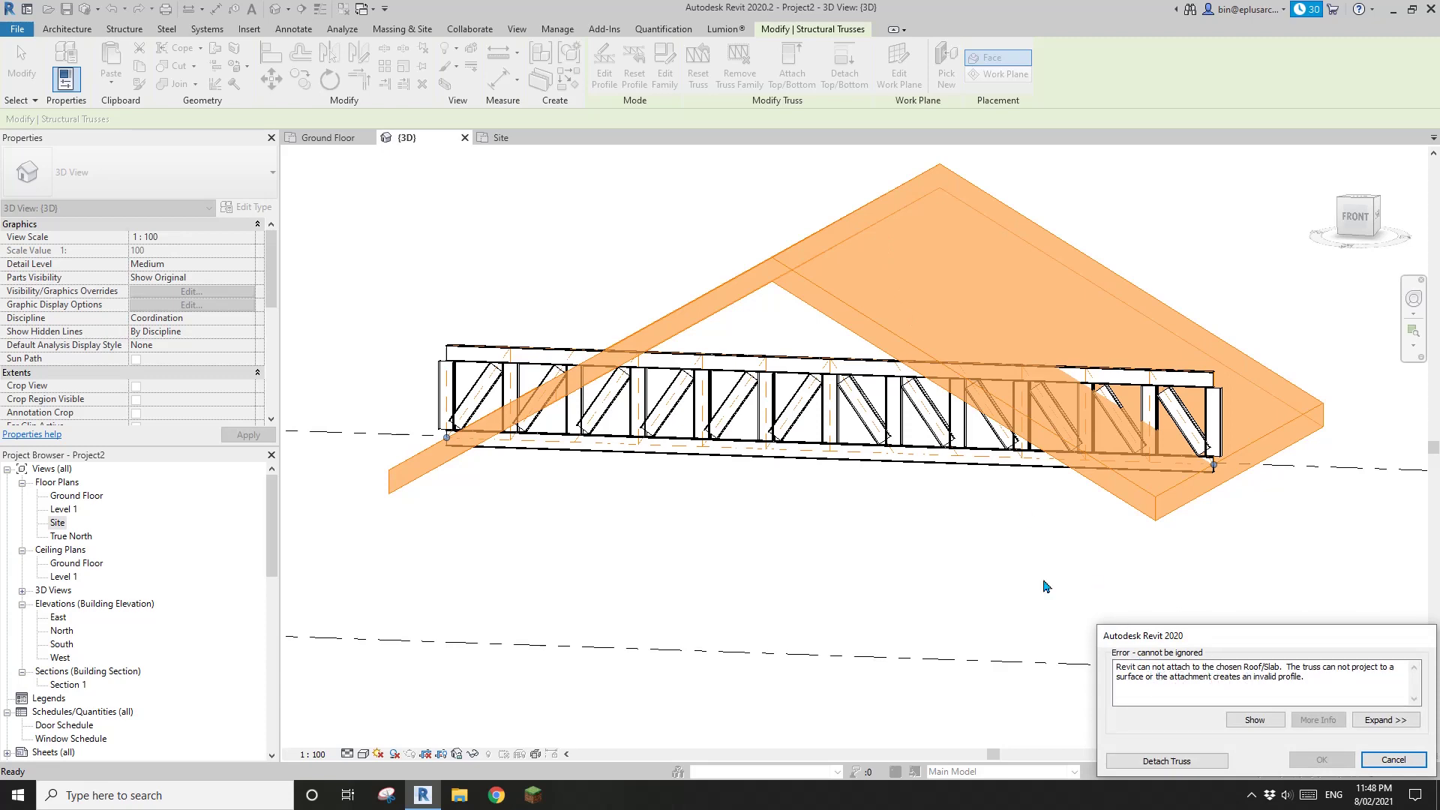
pyautogui.press('Escape')
pyautogui.keyDown('shift'); pyautogui.moveTo(838, 509); pyautogui.dragTo(883, 493, button='middle'); pyautogui.keyUp('shift')
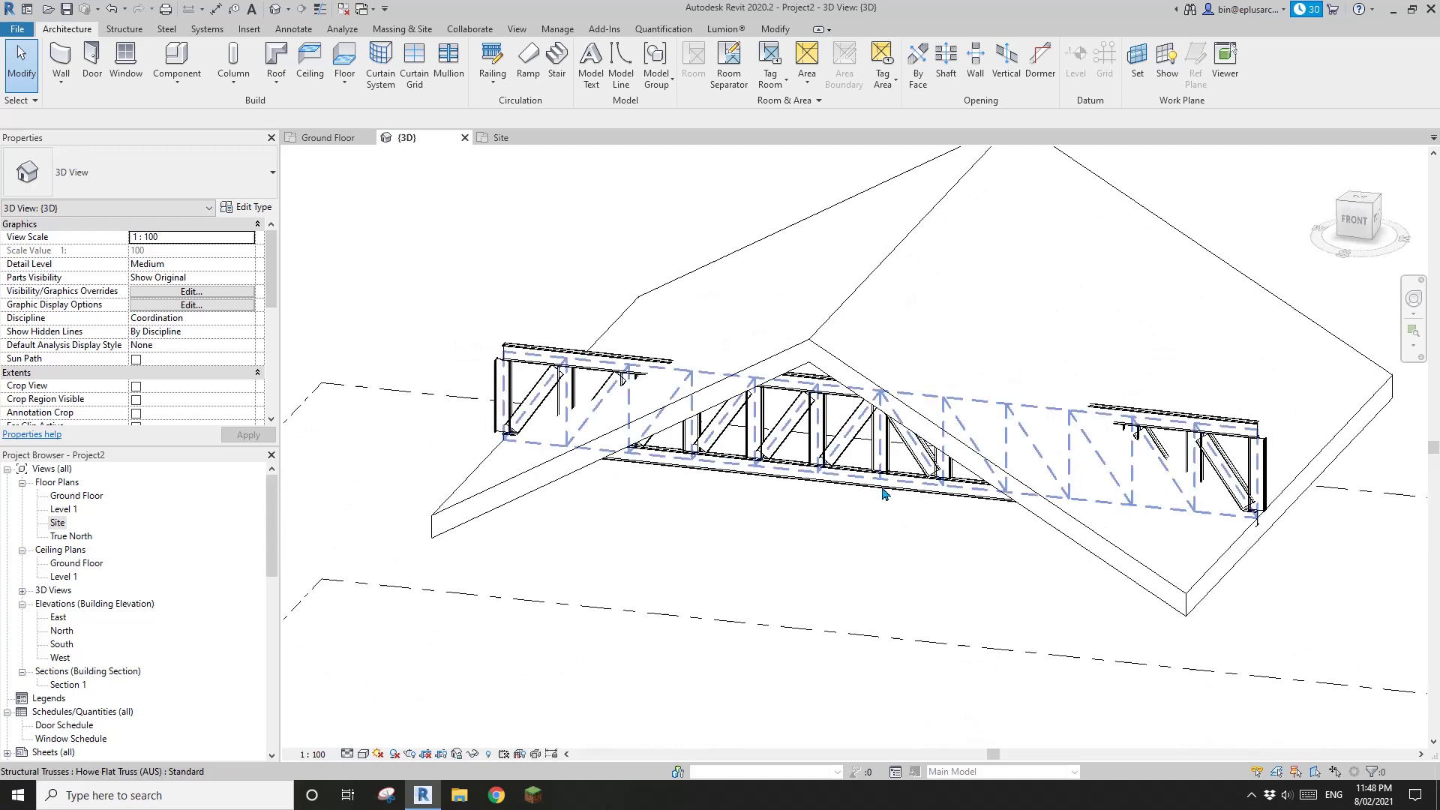
# Step: Reset the truss's start and end level offsets to 4000
pyautogui.click(882, 489)
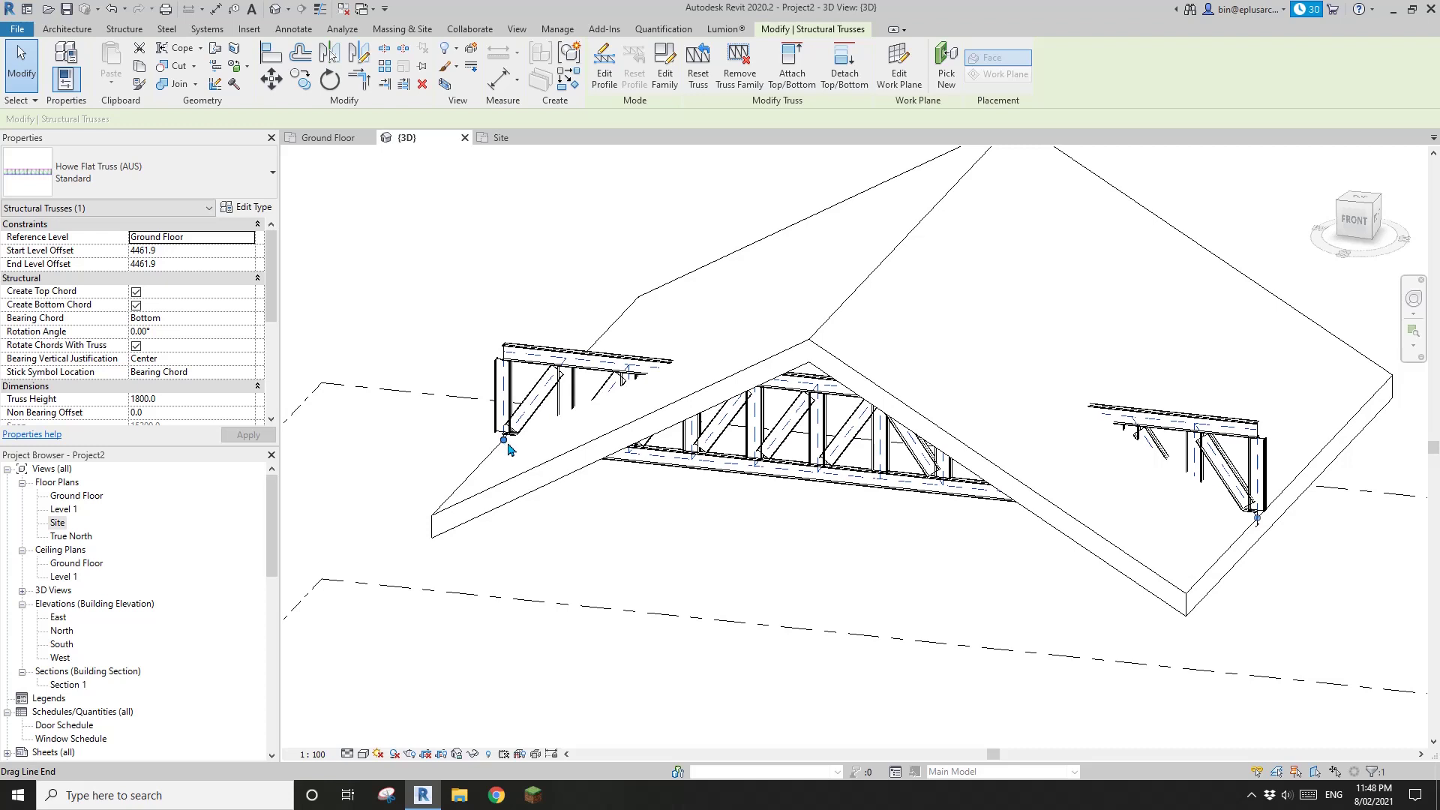
pyautogui.click(166, 253)
pyautogui.write('400')
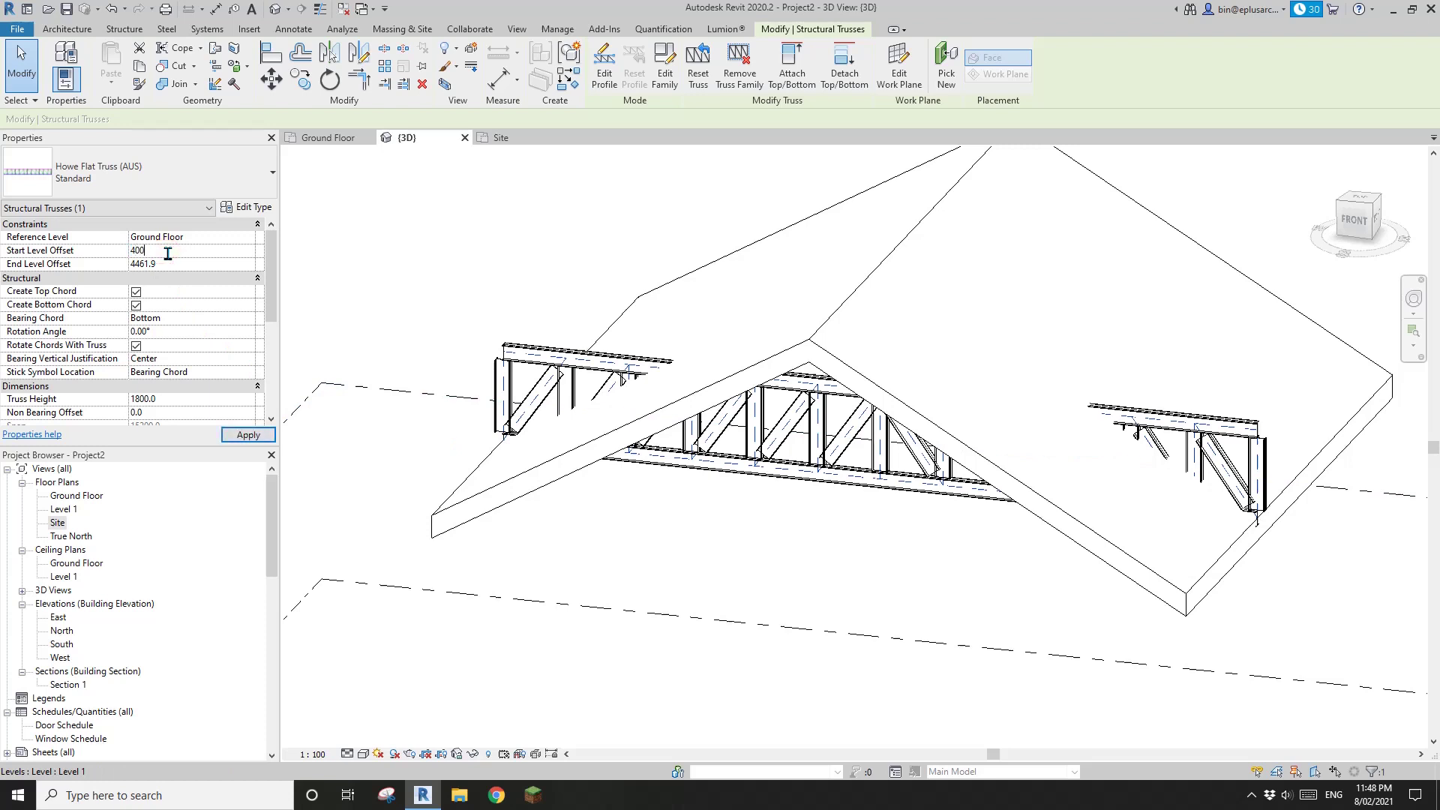
pyautogui.write('0')
pyautogui.click(178, 266)
pyautogui.write('4')
# Step: Attach the top of the truss to the gable roof
pyautogui.keyDown('shift'); pyautogui.moveTo(751, 472); pyautogui.dragTo(796, 336, button='middle'); pyautogui.keyUp('shift')
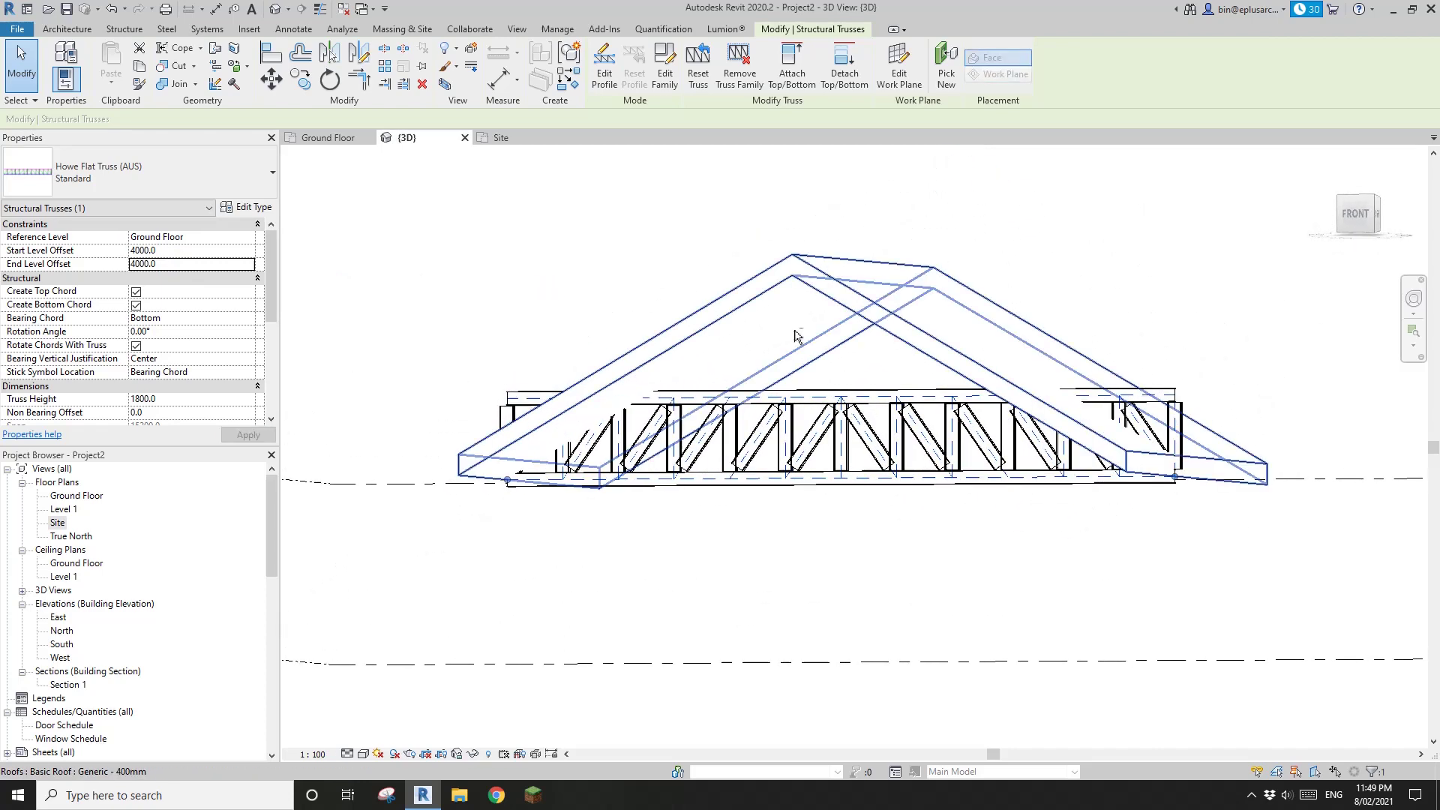
pyautogui.scroll(2, 1175, 482)
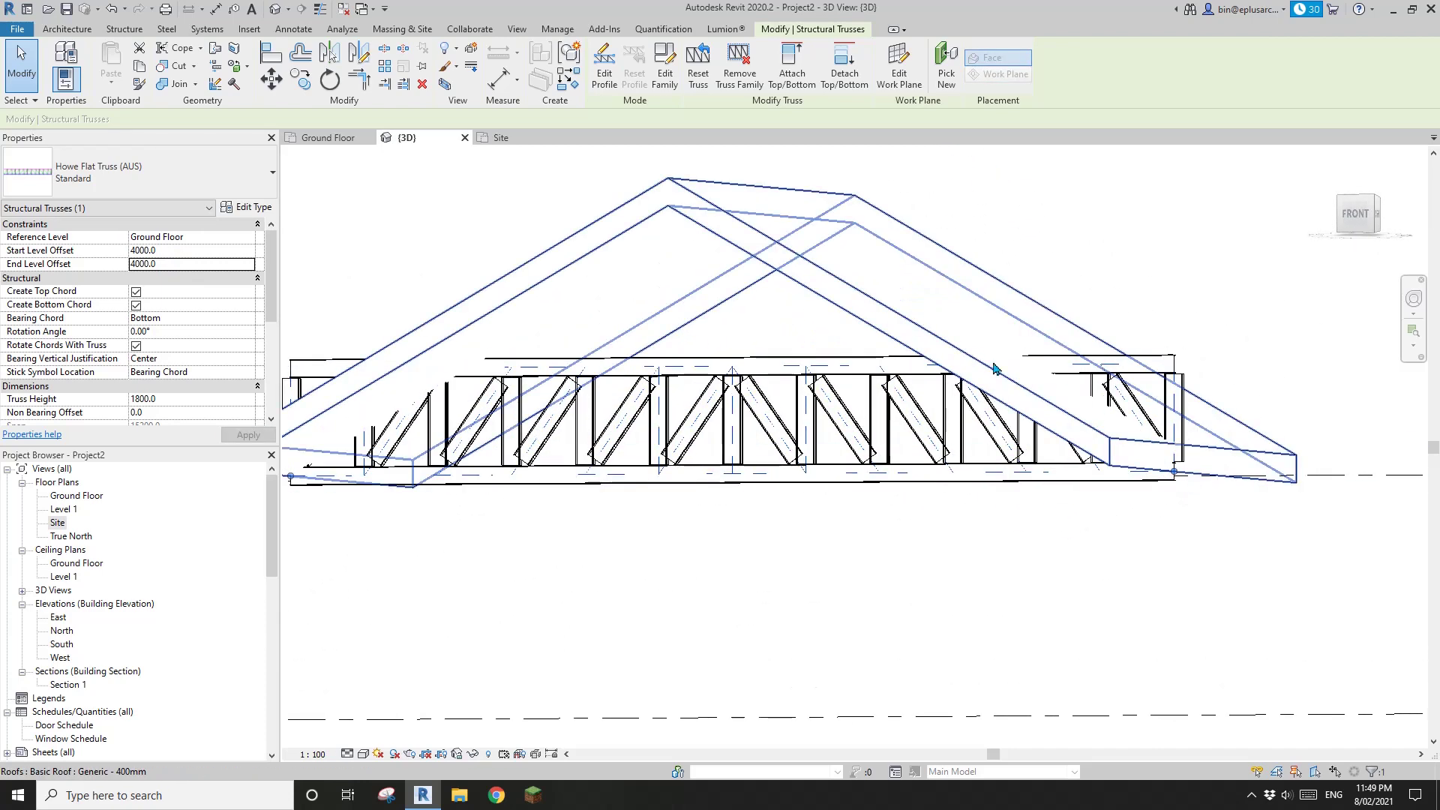
pyautogui.scroll(-1, 932, 394)
pyautogui.moveTo(890, 371); pyautogui.dragTo(943, 391, button='middle')
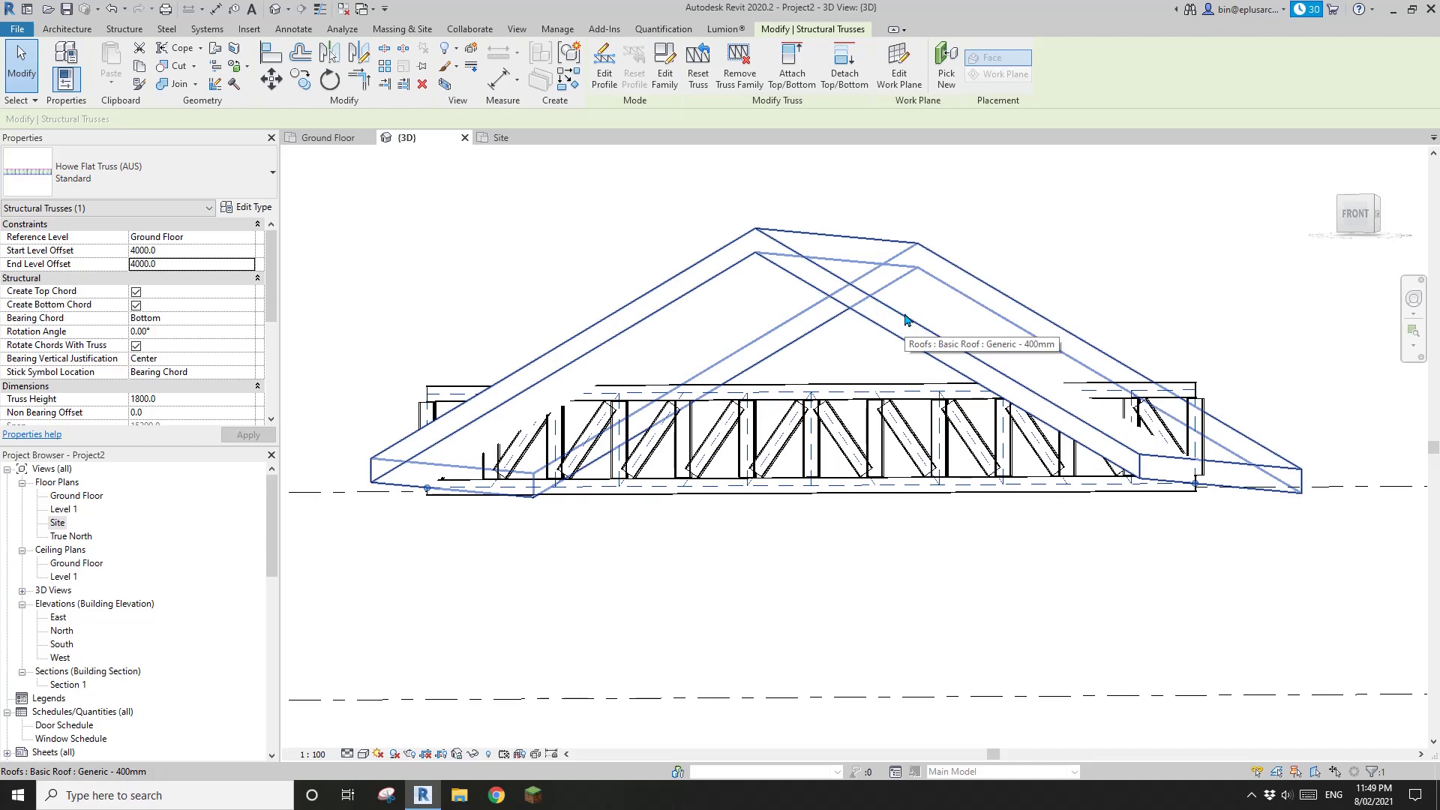
pyautogui.scroll(2, 1200, 486)
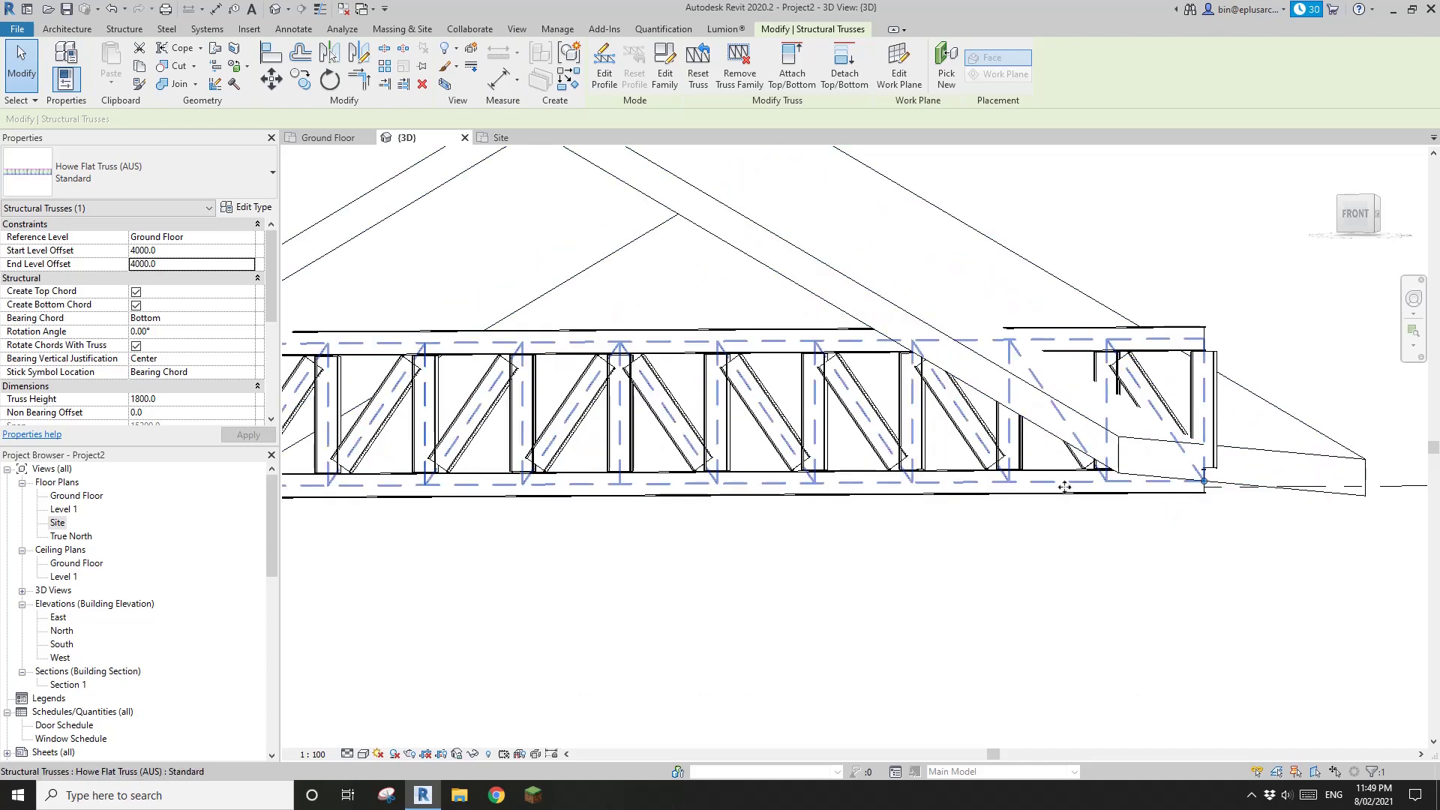
pyautogui.scroll(-2, 1088, 495)
pyautogui.moveTo(1087, 495); pyautogui.dragTo(1200, 544, button='middle')
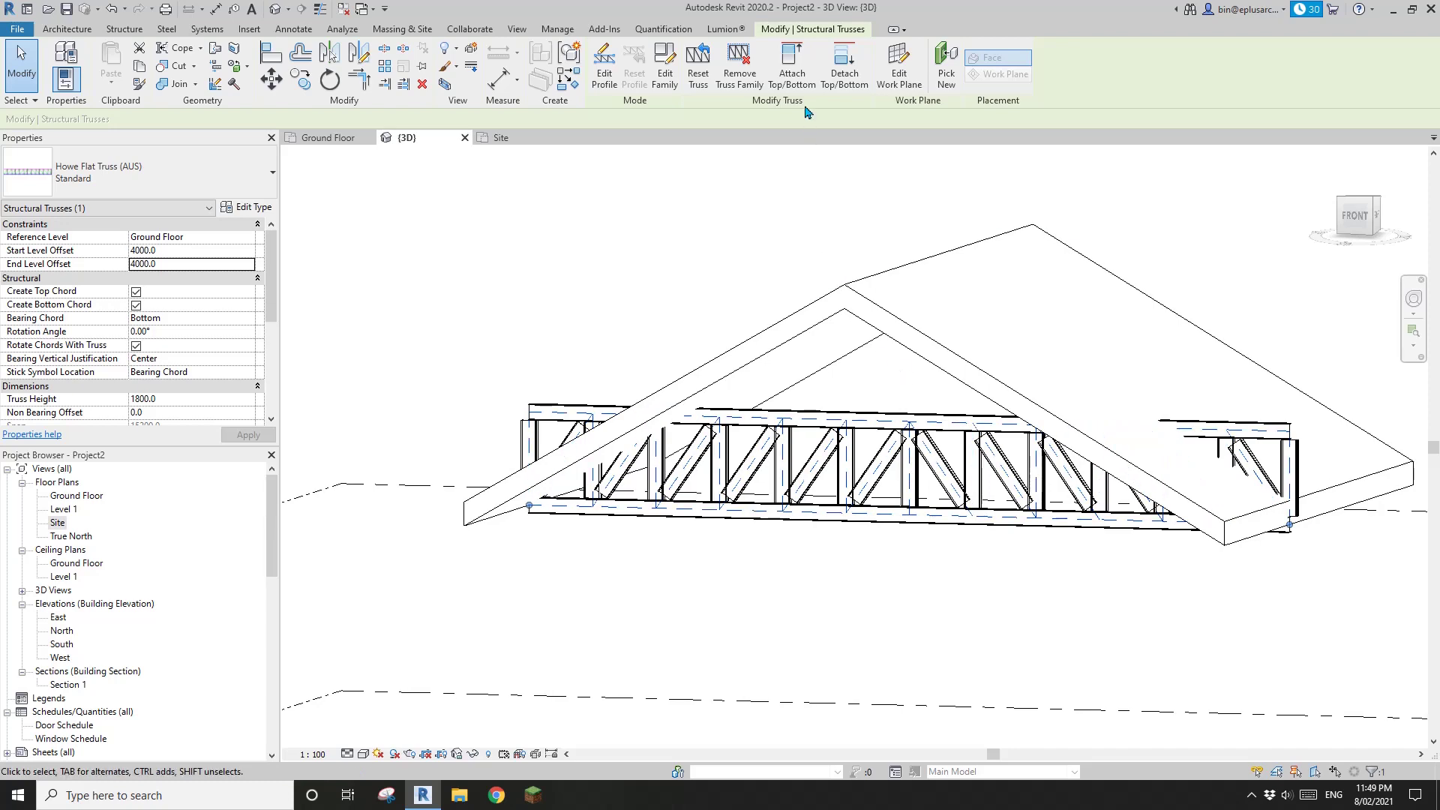
pyautogui.click(793, 68)
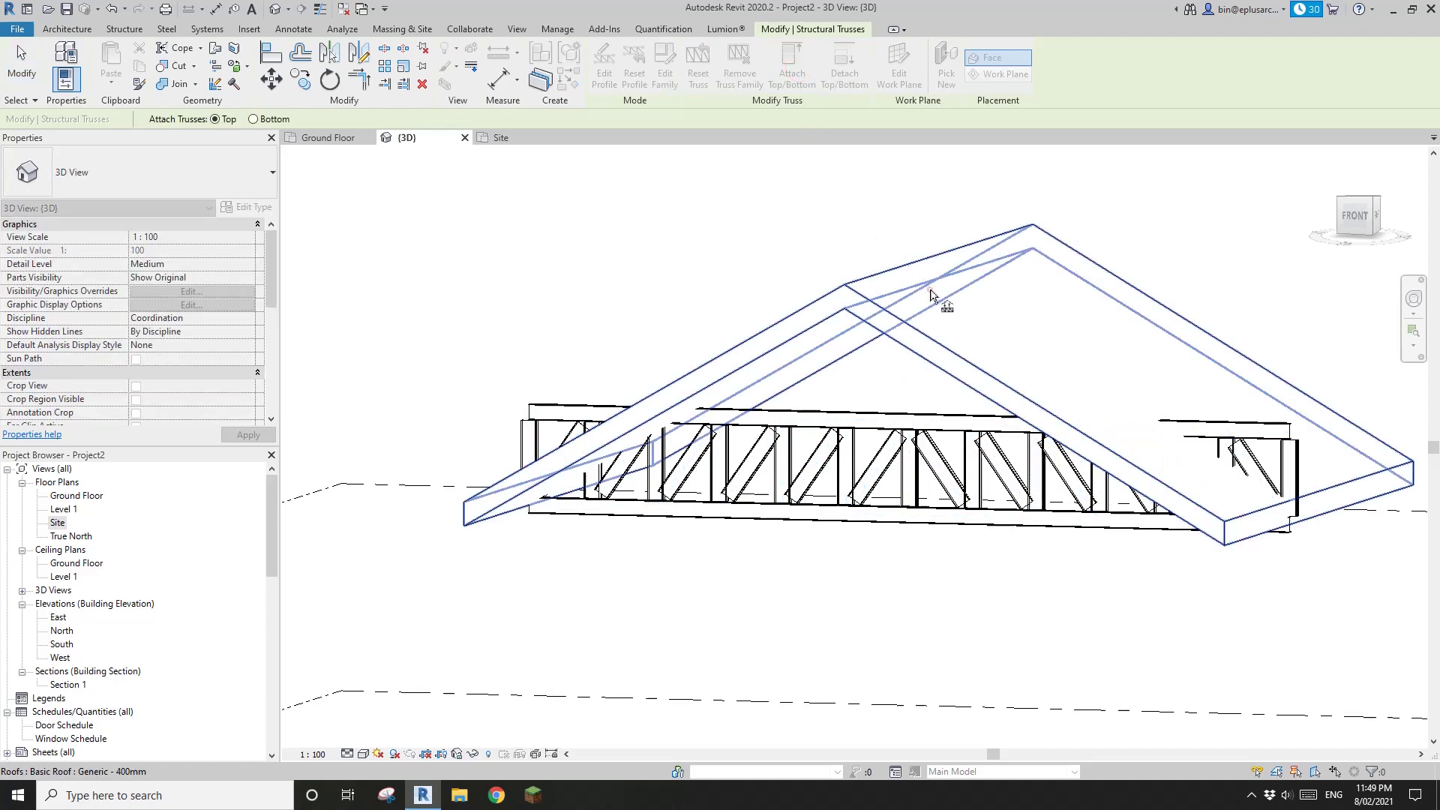
pyautogui.click(958, 332)
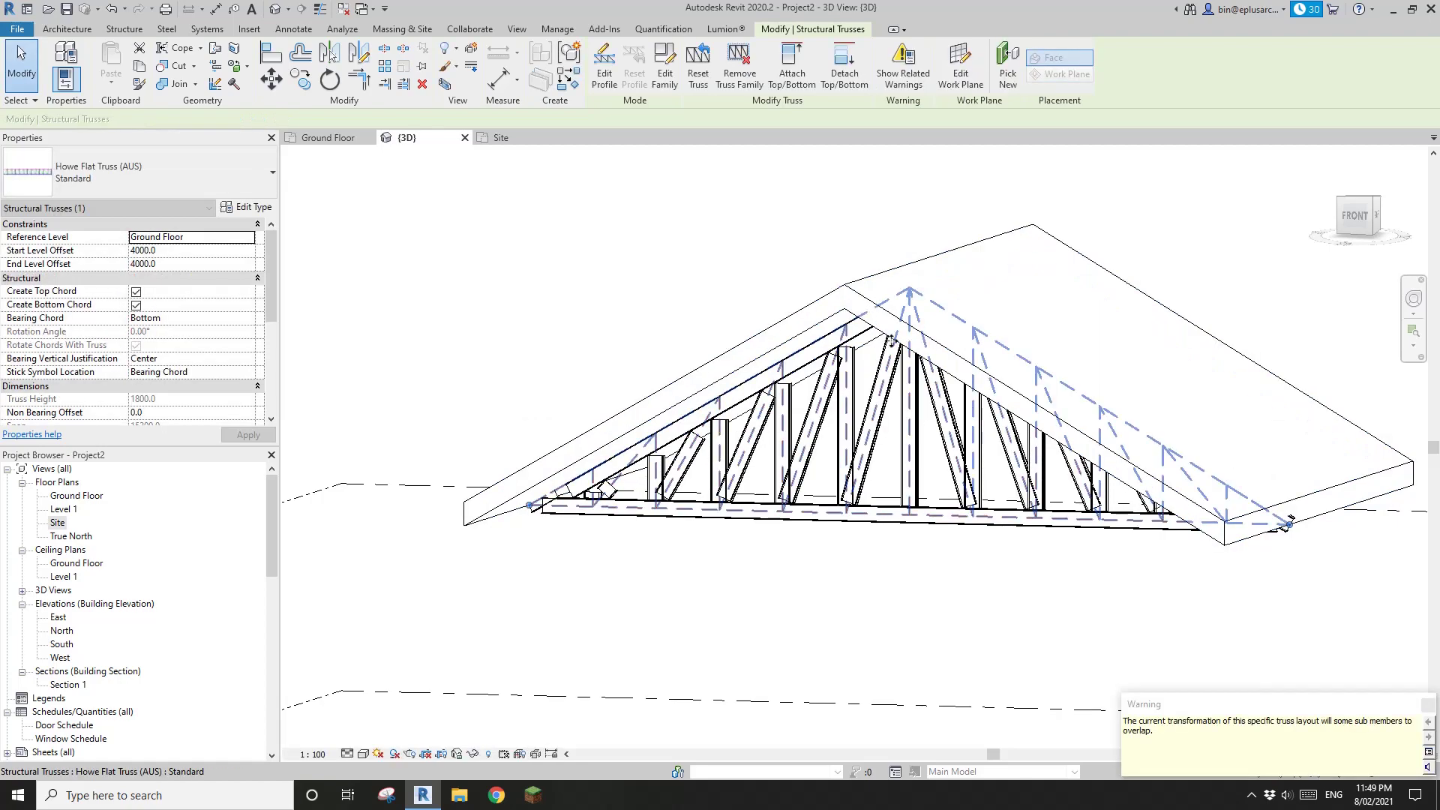
pyautogui.press('Escape')
# Step: Edit the roof footprint, set the slope of its right edge to 15°, and finish the edit
pyautogui.keyDown('shift'); pyautogui.moveTo(1035, 260); pyautogui.dragTo(922, 330, button='middle'); pyautogui.keyUp('shift')
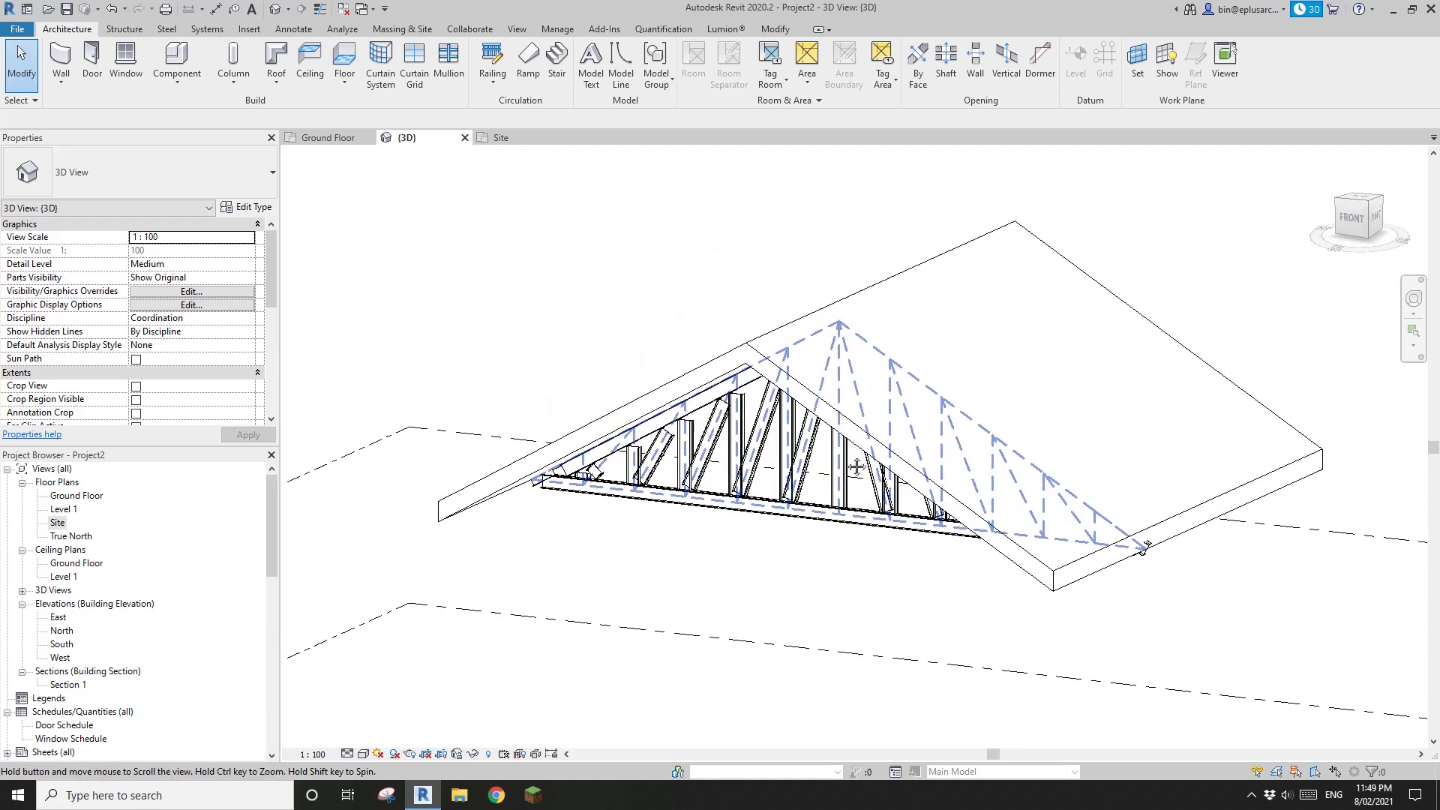
pyautogui.click(955, 319)
pyautogui.click(610, 73)
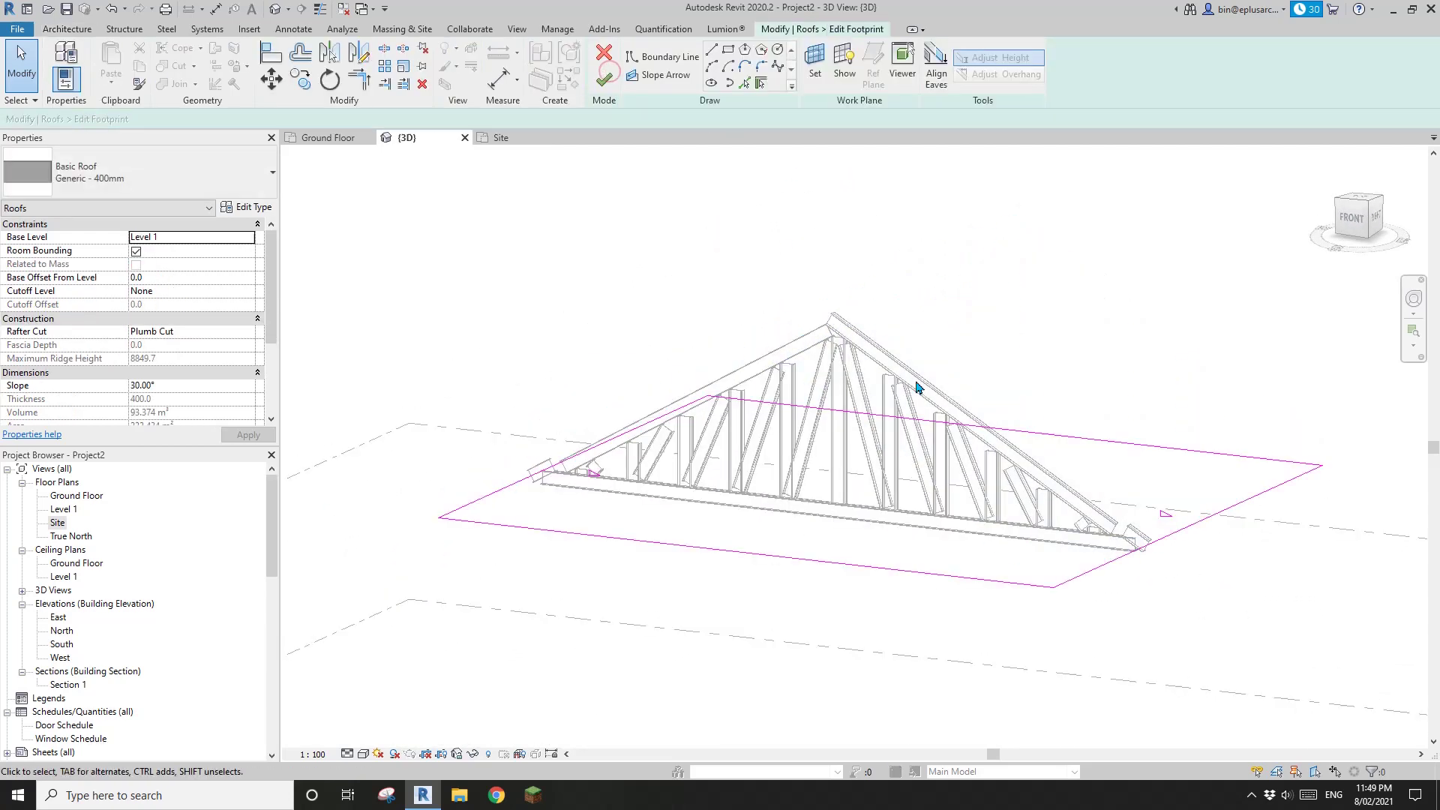
pyautogui.click(1191, 534)
pyautogui.click(1193, 517)
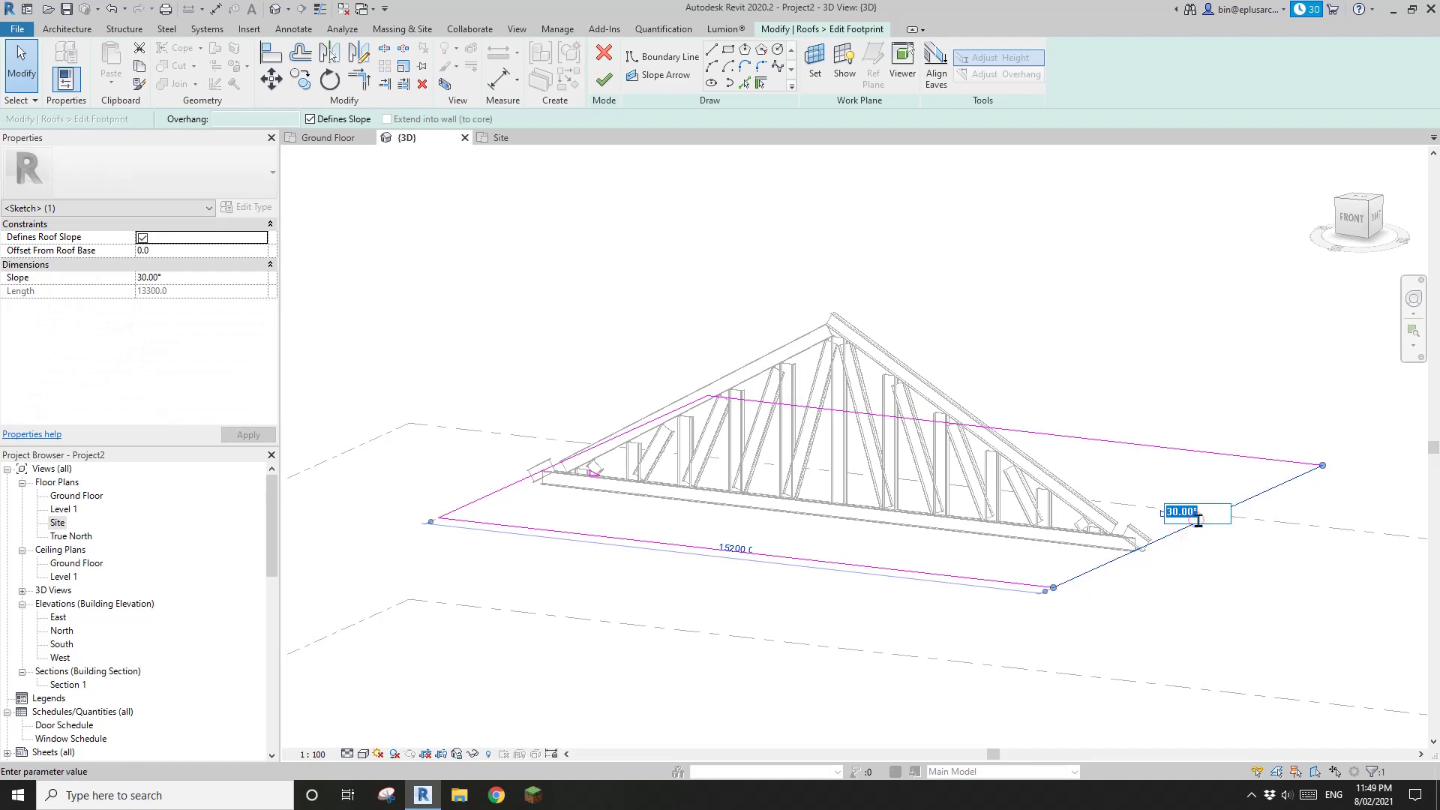
pyautogui.write('15')
pyautogui.press('Return')
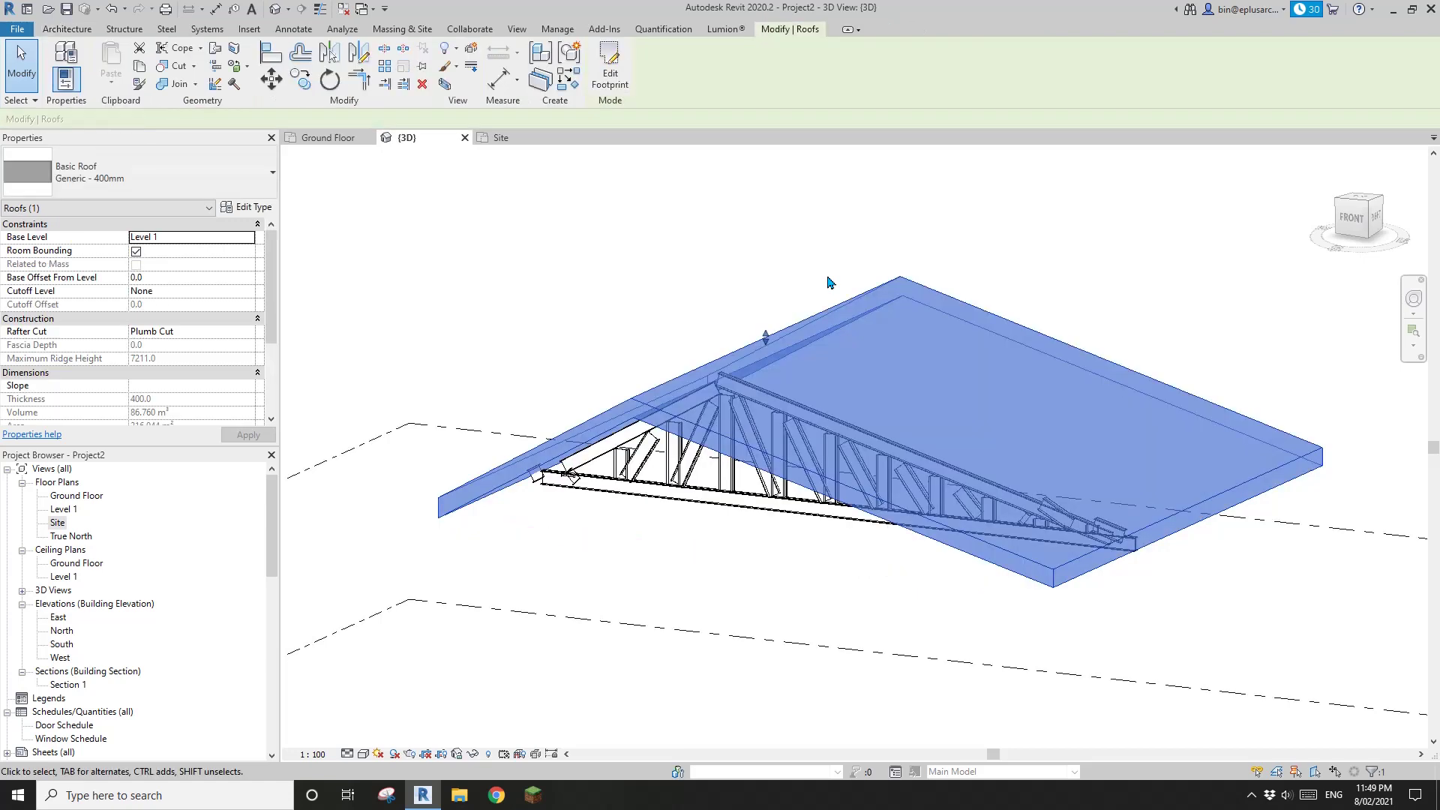
# Step: Set the Howe flat truss's maximum panel width to 1800
pyautogui.keyDown('shift'); pyautogui.moveTo(829, 353); pyautogui.dragTo(919, 289, button='middle'); pyautogui.keyUp('shift')
pyautogui.scroll(3, 862, 450)
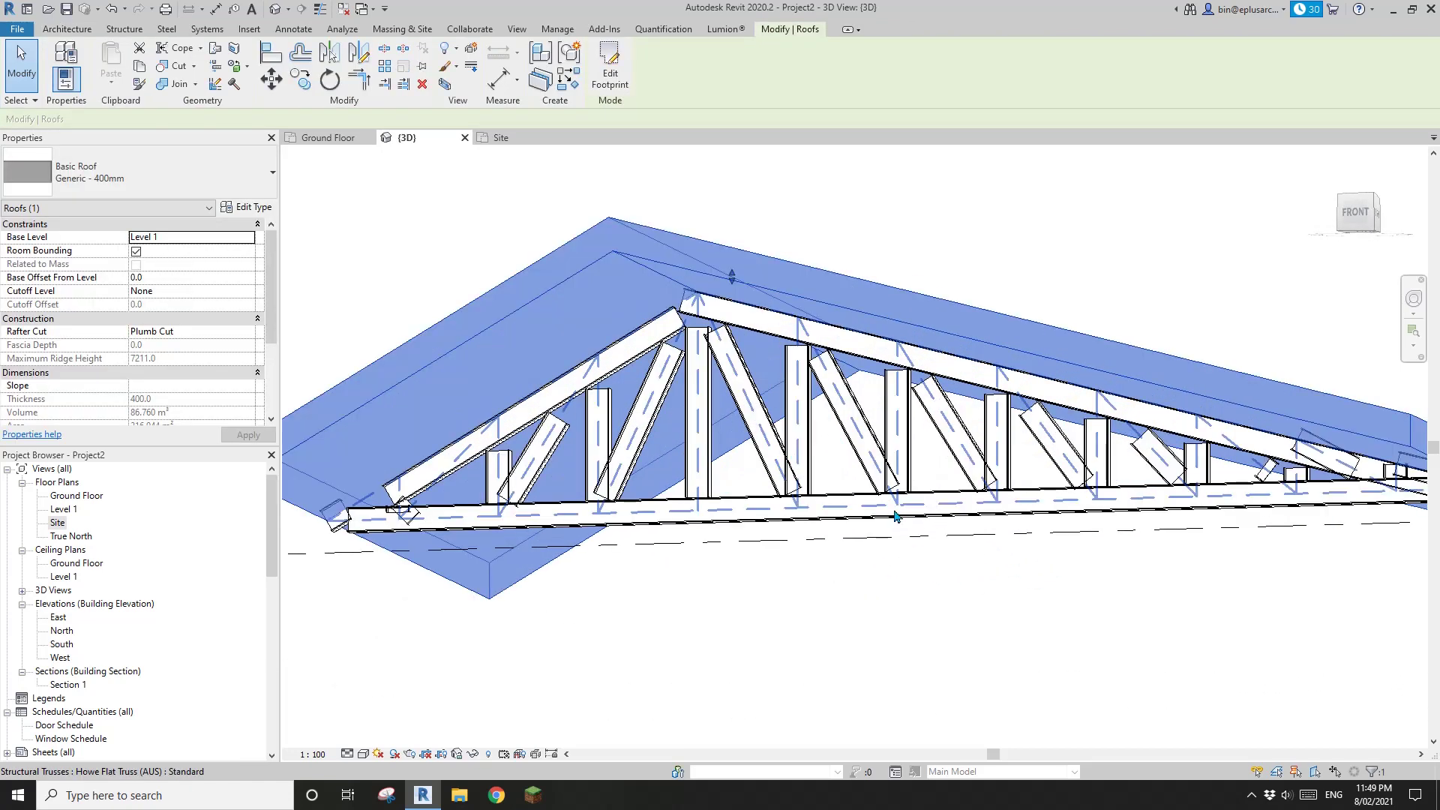
pyautogui.click(799, 481)
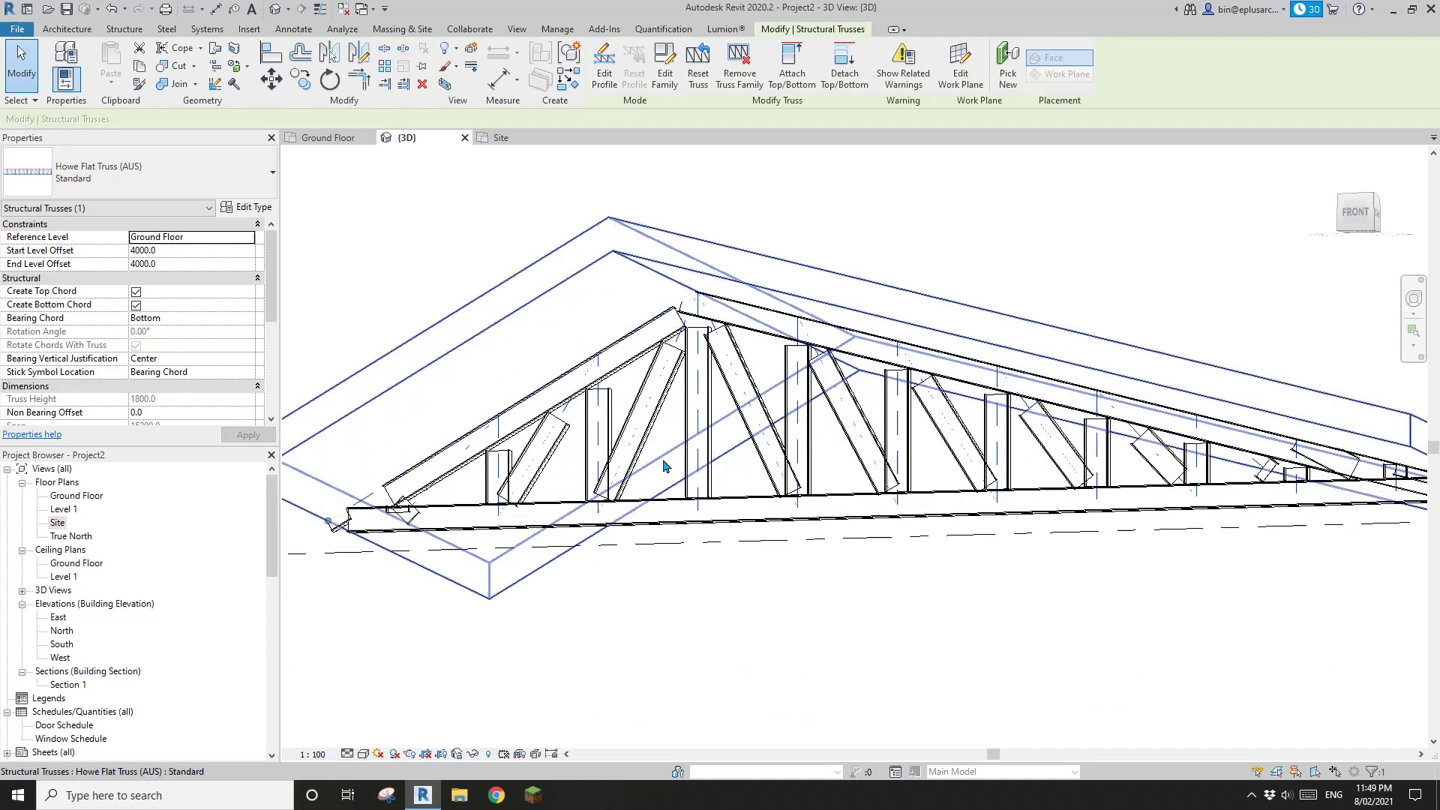
pyautogui.scroll(-5, 180, 339)
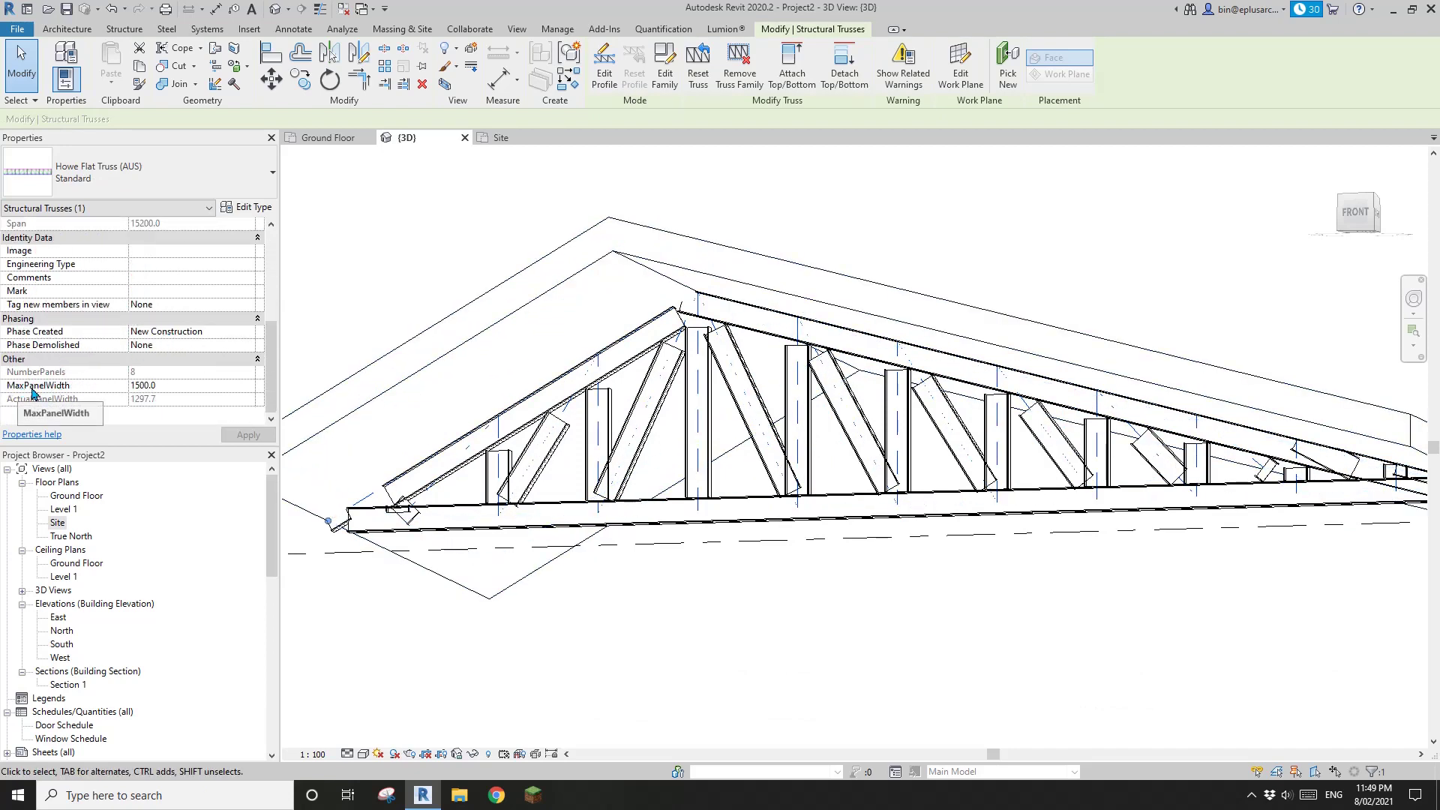
pyautogui.click(193, 391)
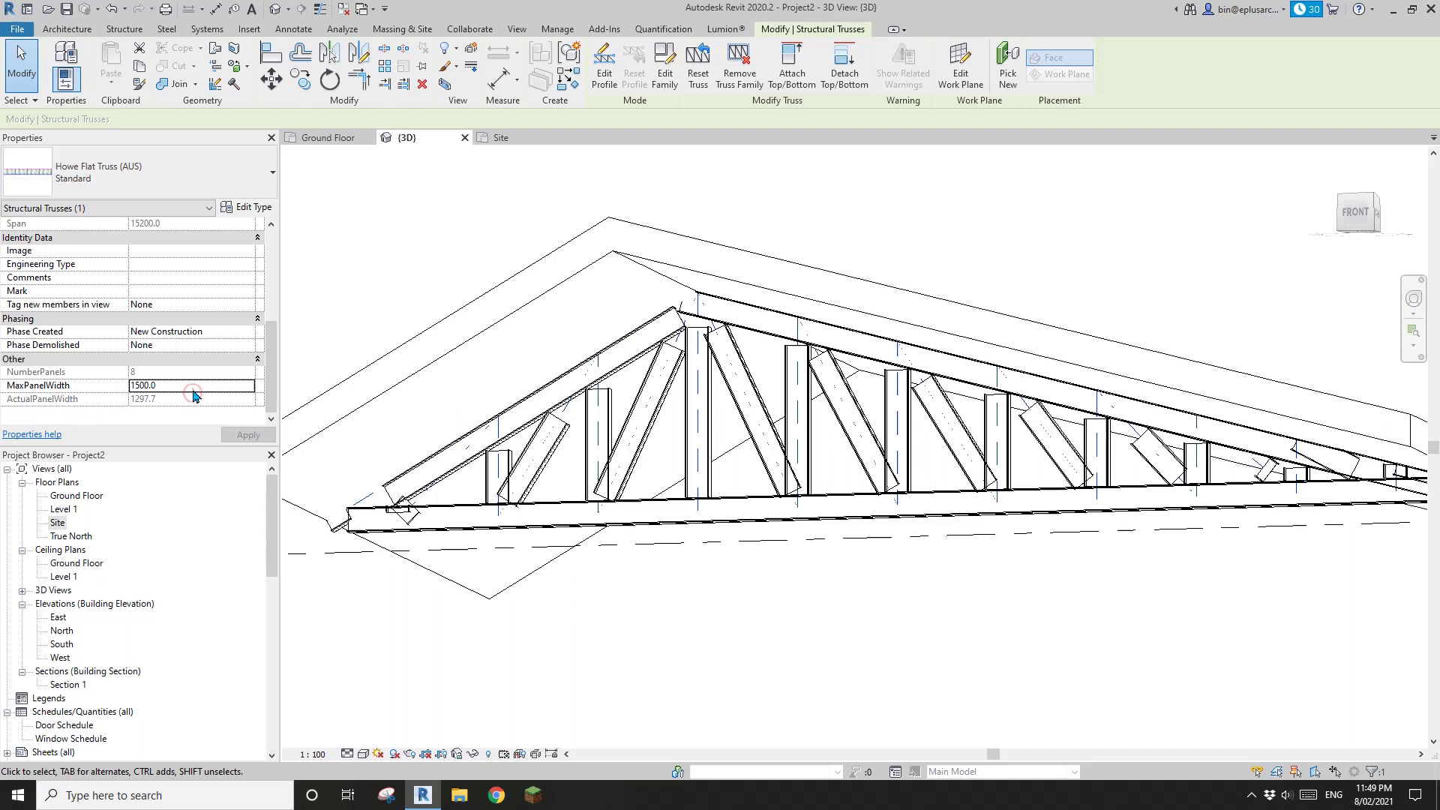
pyautogui.write('1')
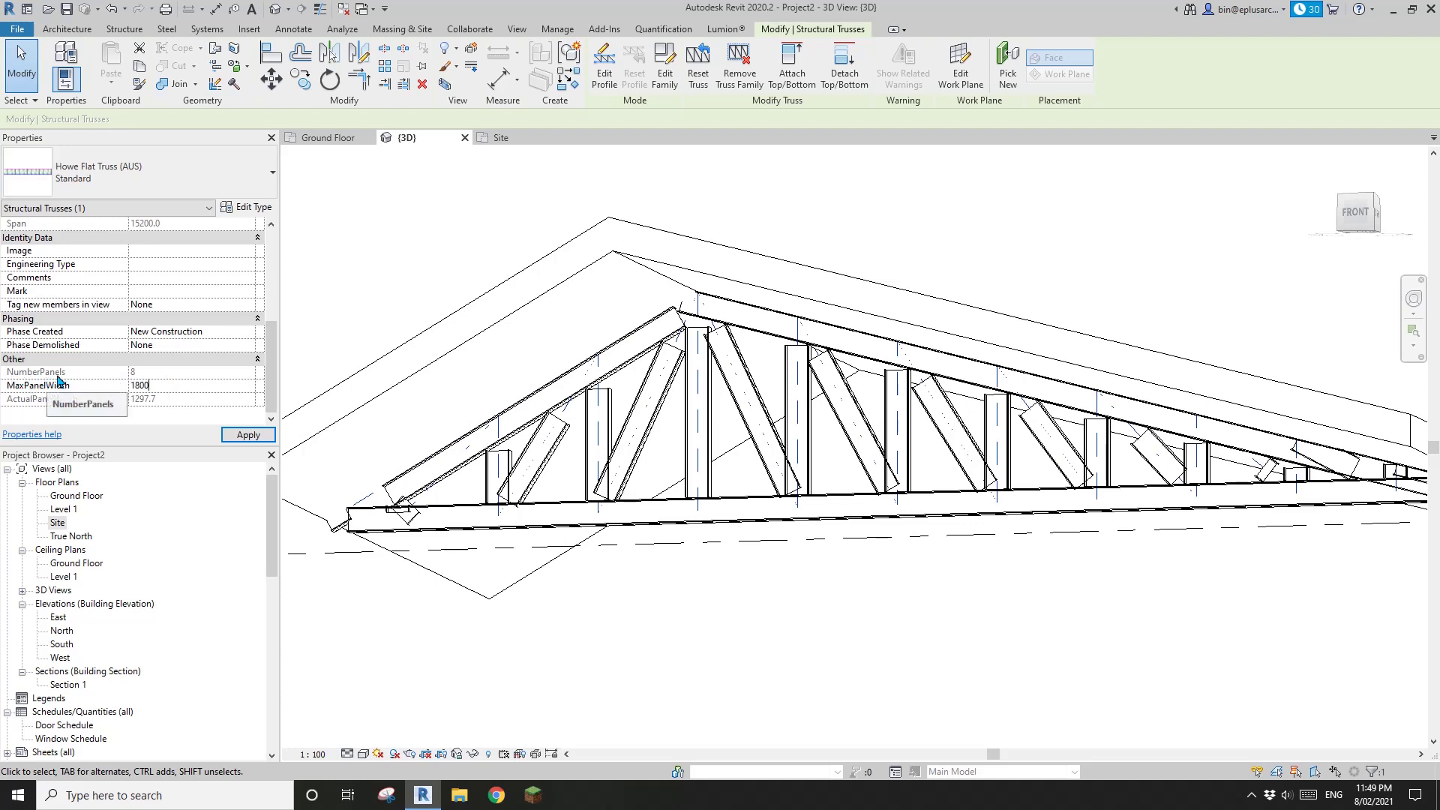
pyautogui.click(140, 385)
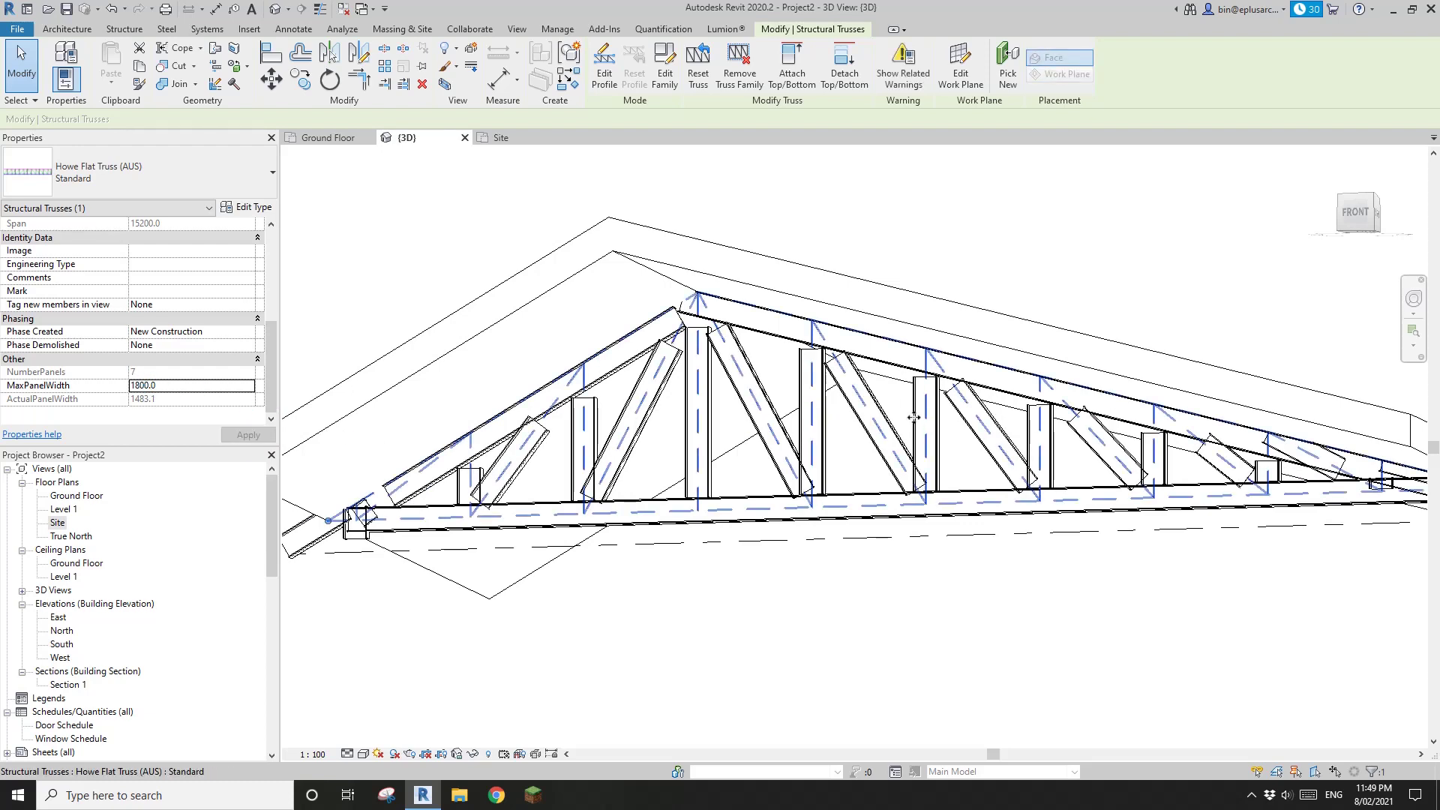
# Step: Set the truss's maximum panel width to 2400 and apply it
pyautogui.doubleClick(202, 384)
pyautogui.write('2400')
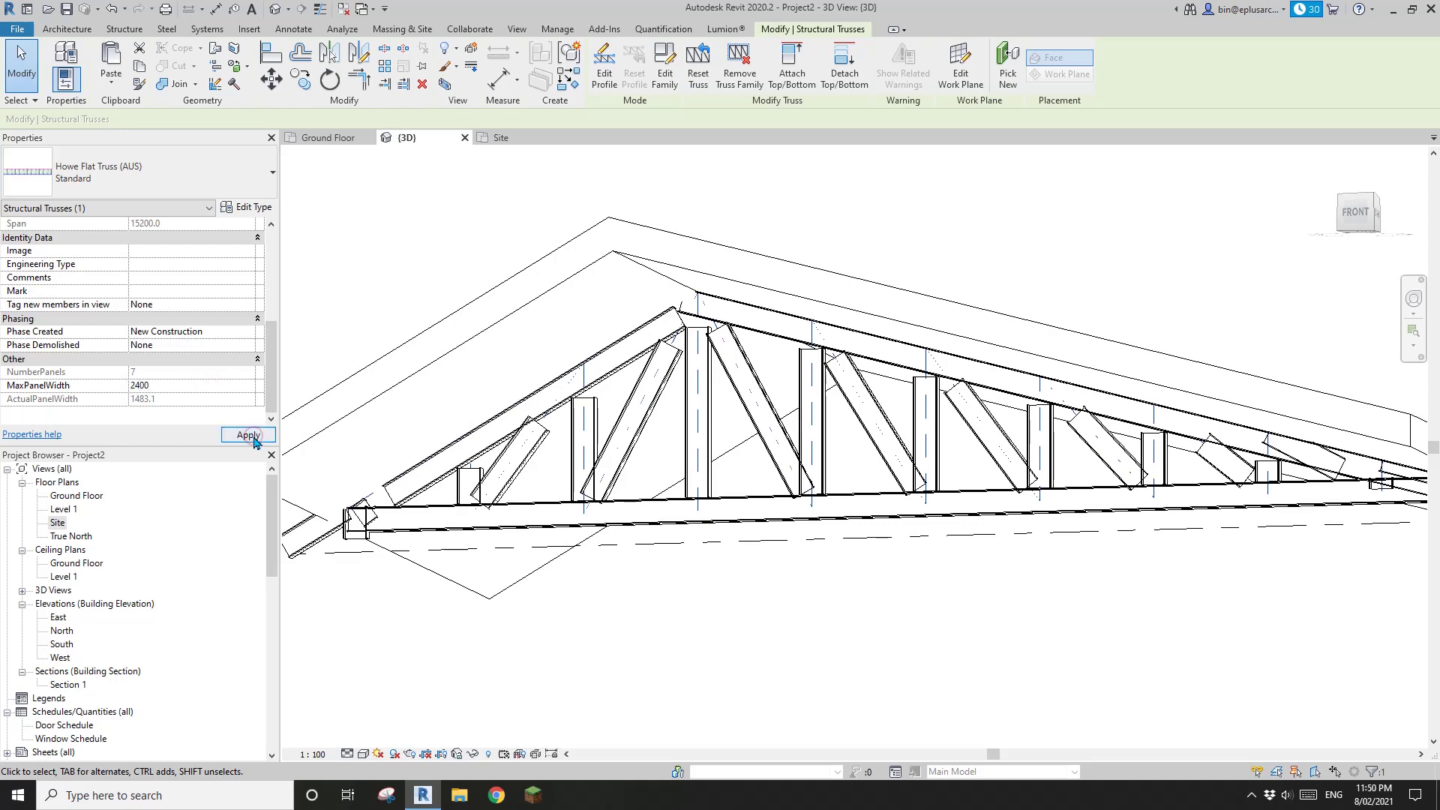
pyautogui.click(248, 435)
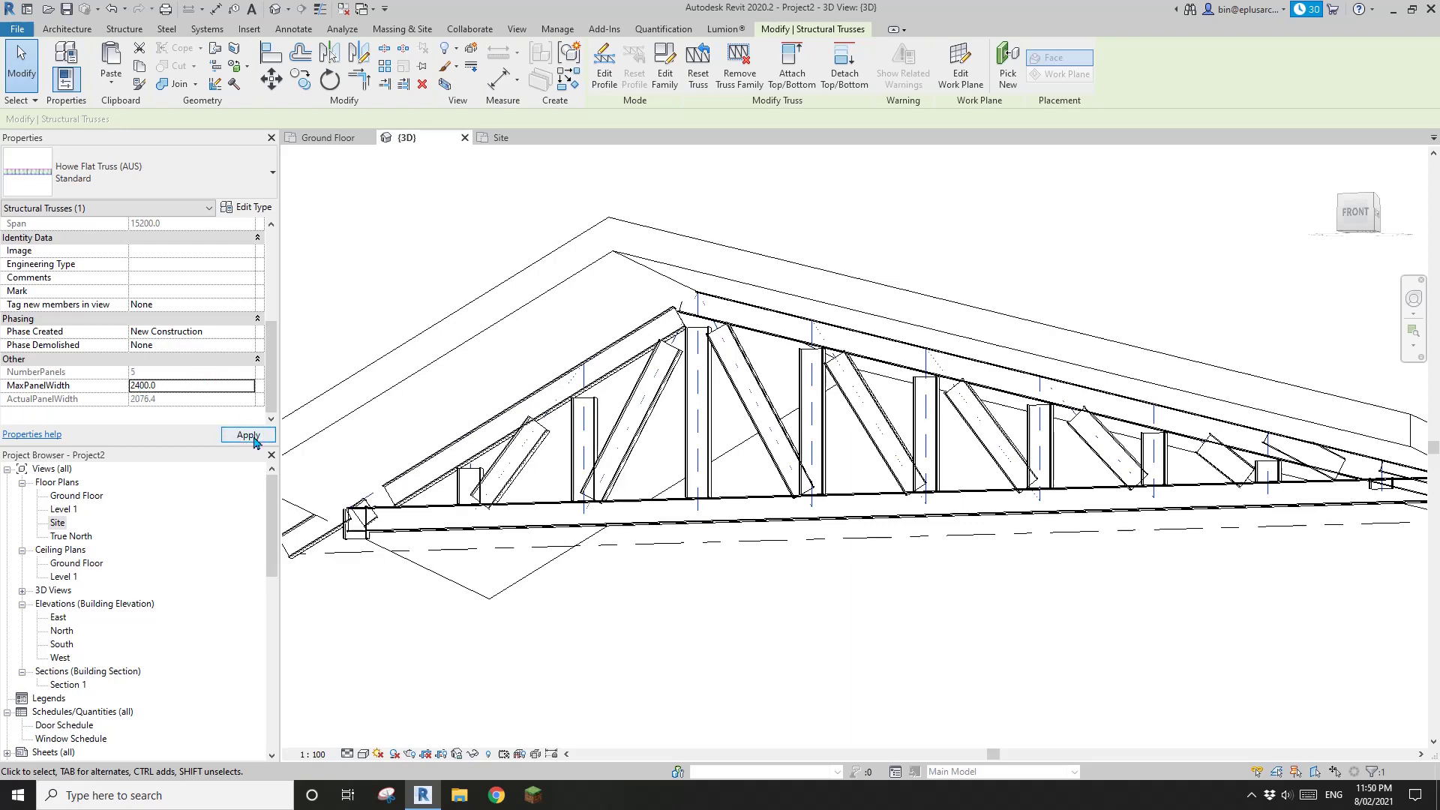
# Step: Steepen the gable roof by raising its ridge to a maximum ridge height of about 9300 mm
pyautogui.scroll(-2, 675, 405)
pyautogui.keyDown('shift'); pyautogui.moveTo(1006, 452); pyautogui.dragTo(750, 330, button='middle'); pyautogui.keyUp('shift')
pyautogui.click(698, 312)
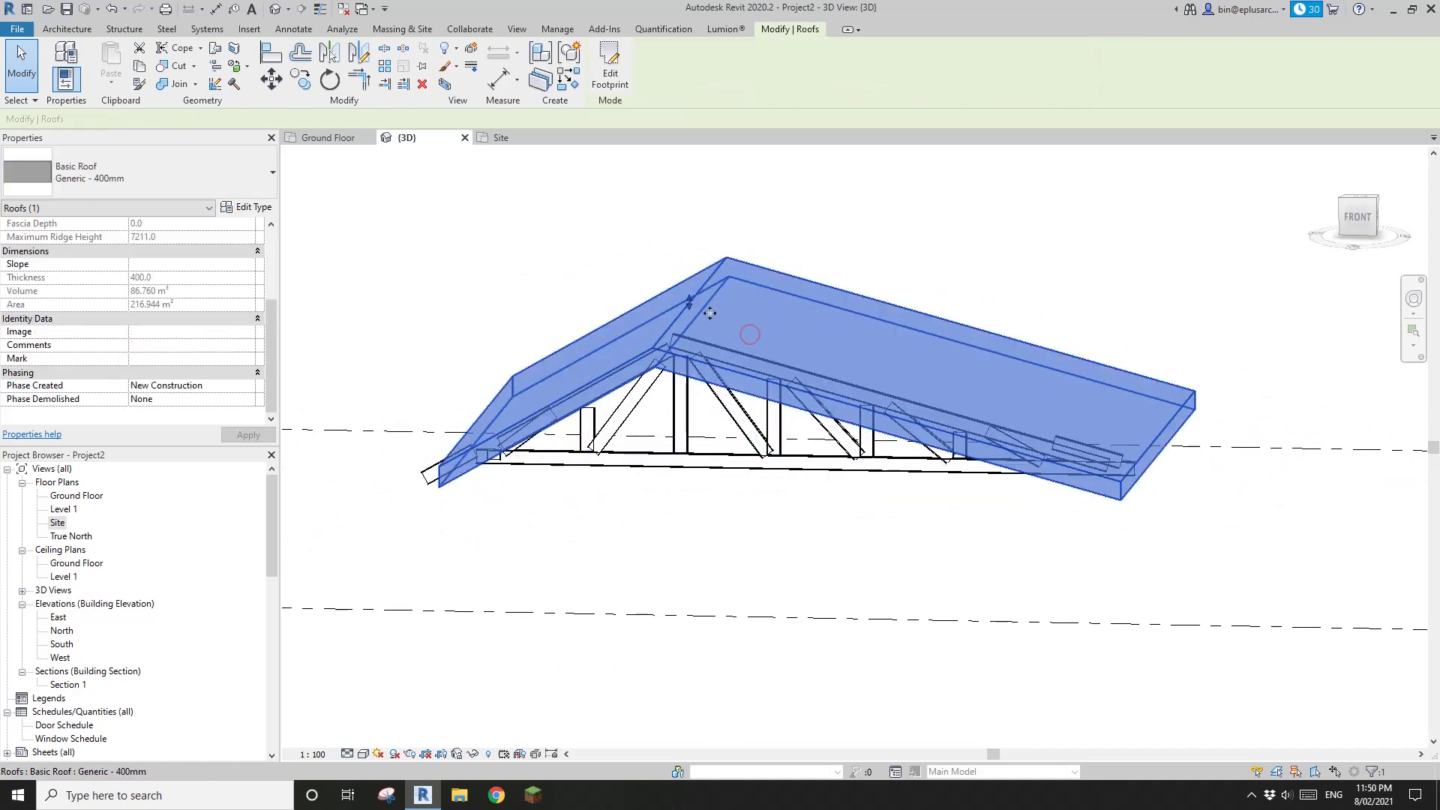
pyautogui.moveTo(691, 242); pyautogui.dragTo(822, 280)
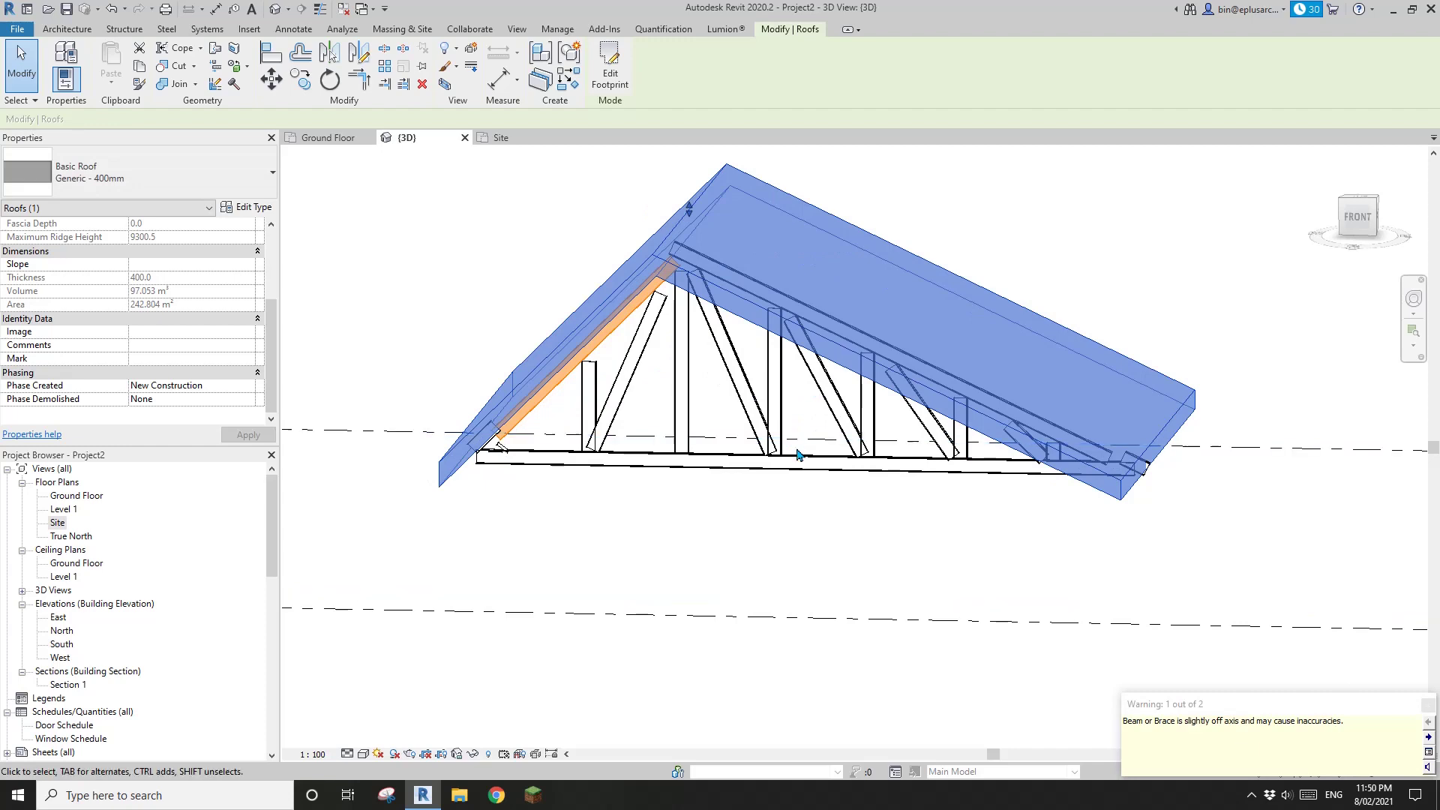
pyautogui.keyDown('shift'); pyautogui.moveTo(801, 454); pyautogui.dragTo(823, 336, button='middle'); pyautogui.keyUp('shift')
pyautogui.press('Escape')
# Step: Examine how the truss's end joints, apex and top chords follow the underside of the steepened roof
pyautogui.scroll(3, 480, 387)
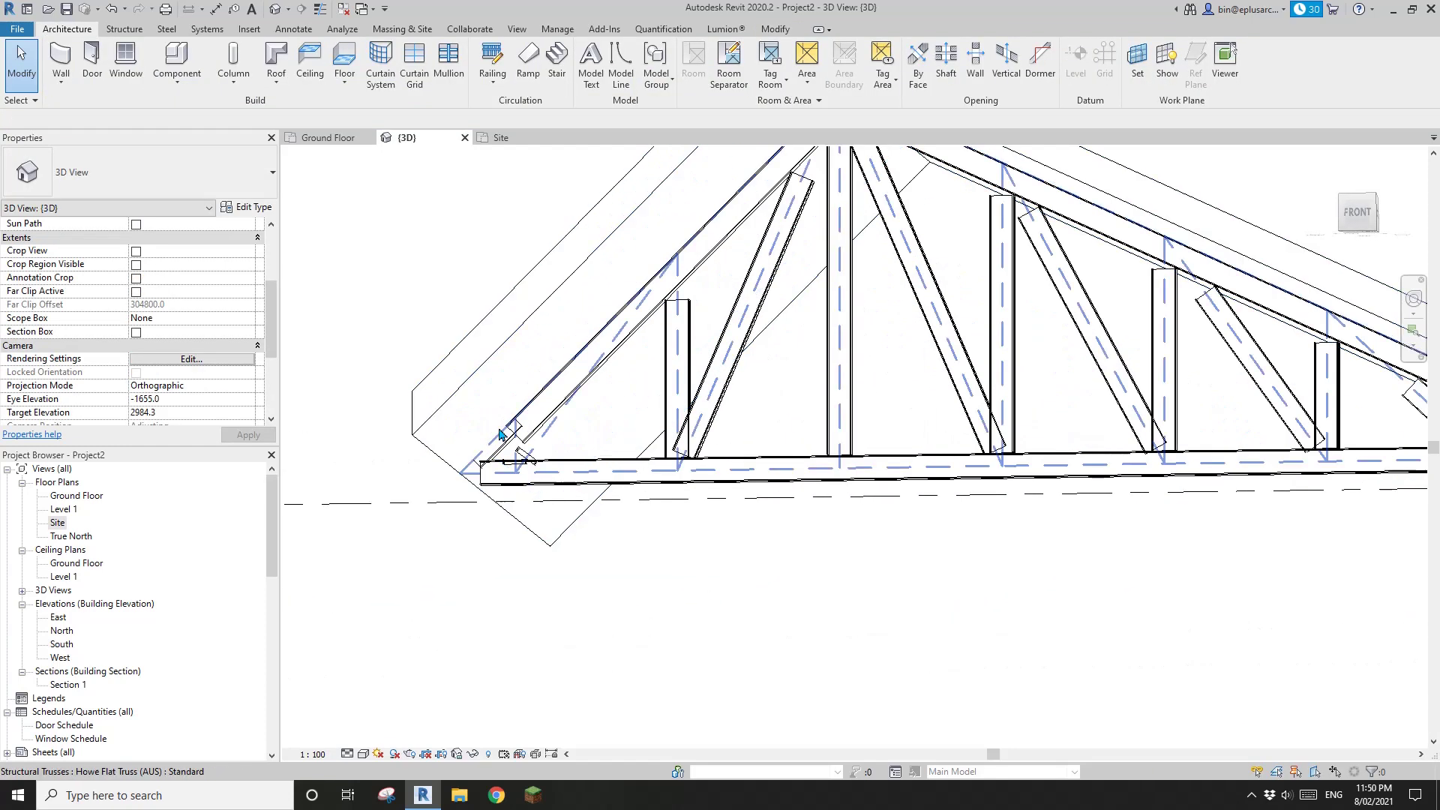
pyautogui.keyDown('shift'); pyautogui.moveTo(516, 450); pyautogui.dragTo(480, 483, button='middle'); pyautogui.keyUp('shift')
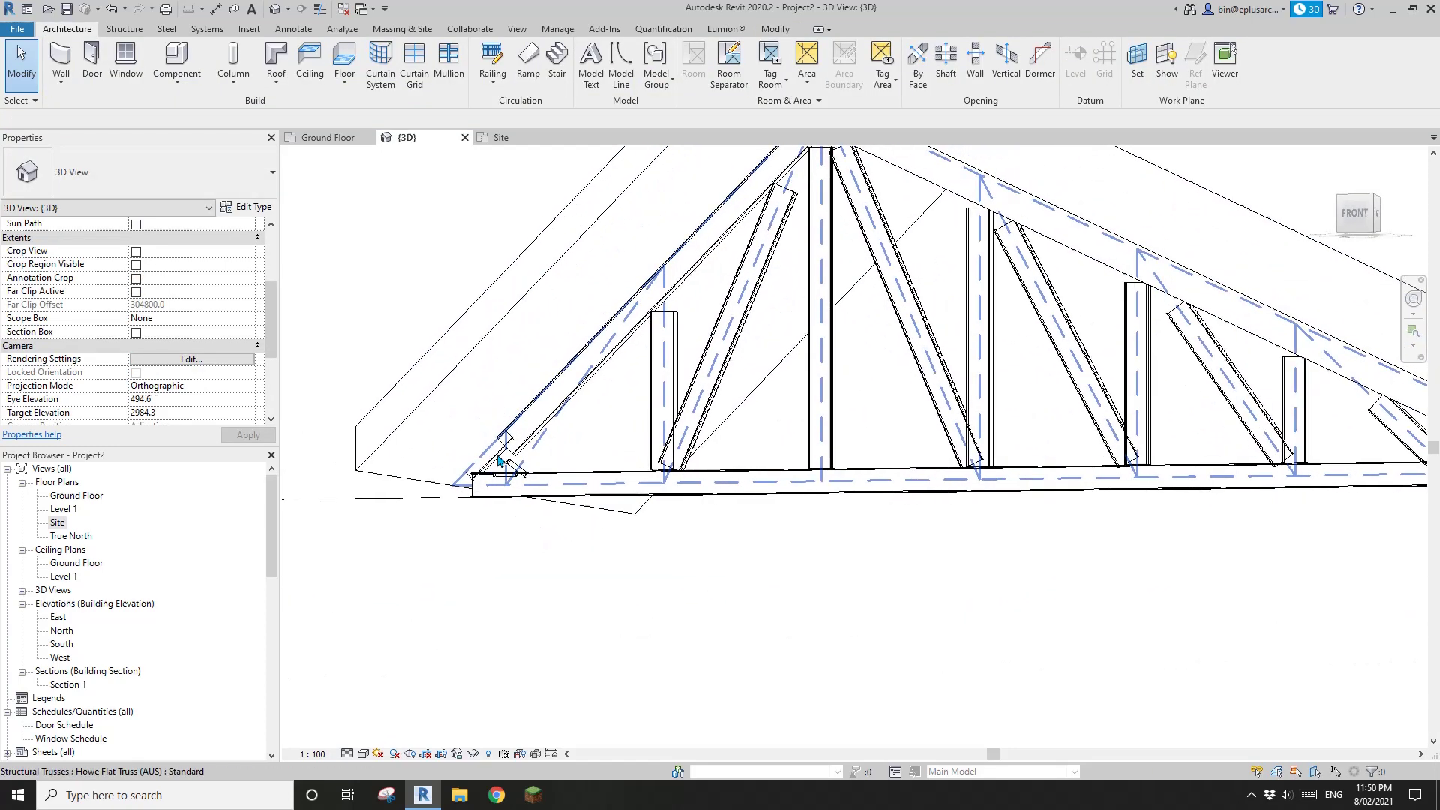
pyautogui.scroll(-7, 497, 460)
pyautogui.scroll(3, 807, 486)
pyautogui.scroll(3, 951, 453)
pyautogui.keyDown('shift'); pyautogui.moveTo(972, 465); pyautogui.dragTo(1000, 453, button='middle'); pyautogui.keyUp('shift')
pyautogui.scroll(-6, 996, 455)
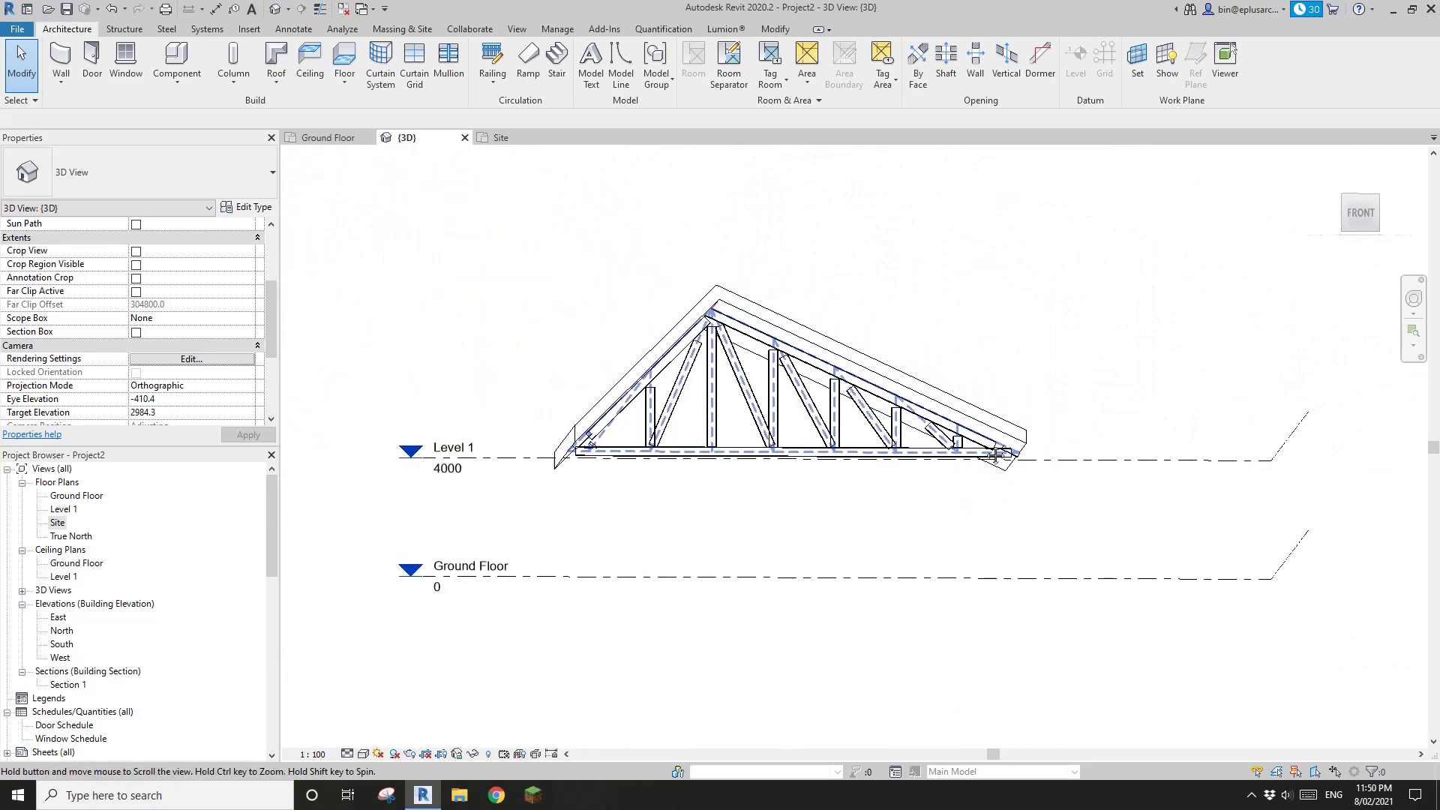
pyautogui.scroll(-1, 890, 418)
pyautogui.keyDown('shift'); pyautogui.moveTo(890, 418); pyautogui.dragTo(817, 379, button='middle'); pyautogui.keyUp('shift')
pyautogui.scroll(1, 815, 375)
pyautogui.scroll(2, 721, 348)
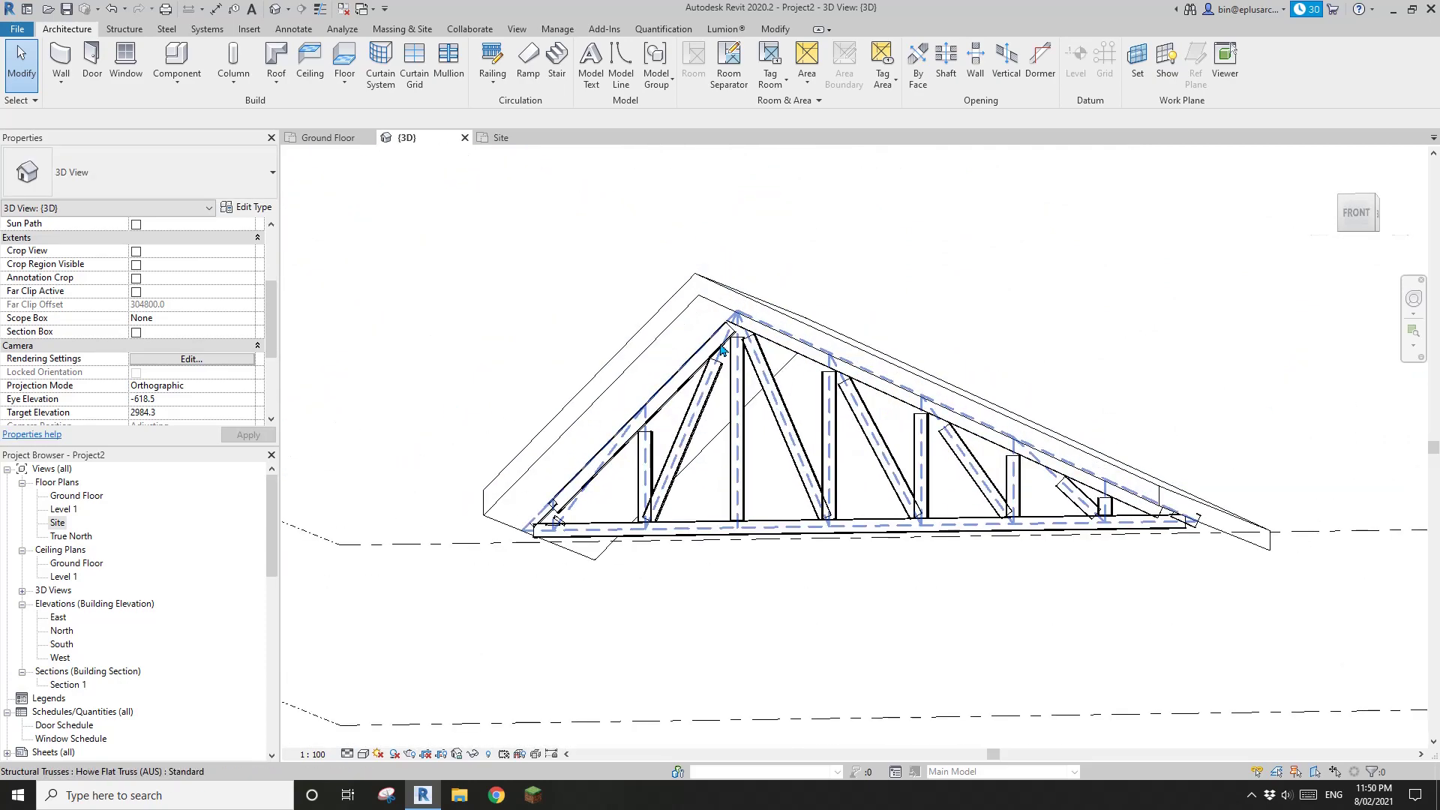
pyautogui.keyDown('shift'); pyautogui.moveTo(720, 348); pyautogui.dragTo(730, 400, button='middle'); pyautogui.keyUp('shift')
pyautogui.keyDown('shift'); pyautogui.moveTo(817, 431); pyautogui.dragTo(926, 360, button='middle'); pyautogui.keyUp('shift')
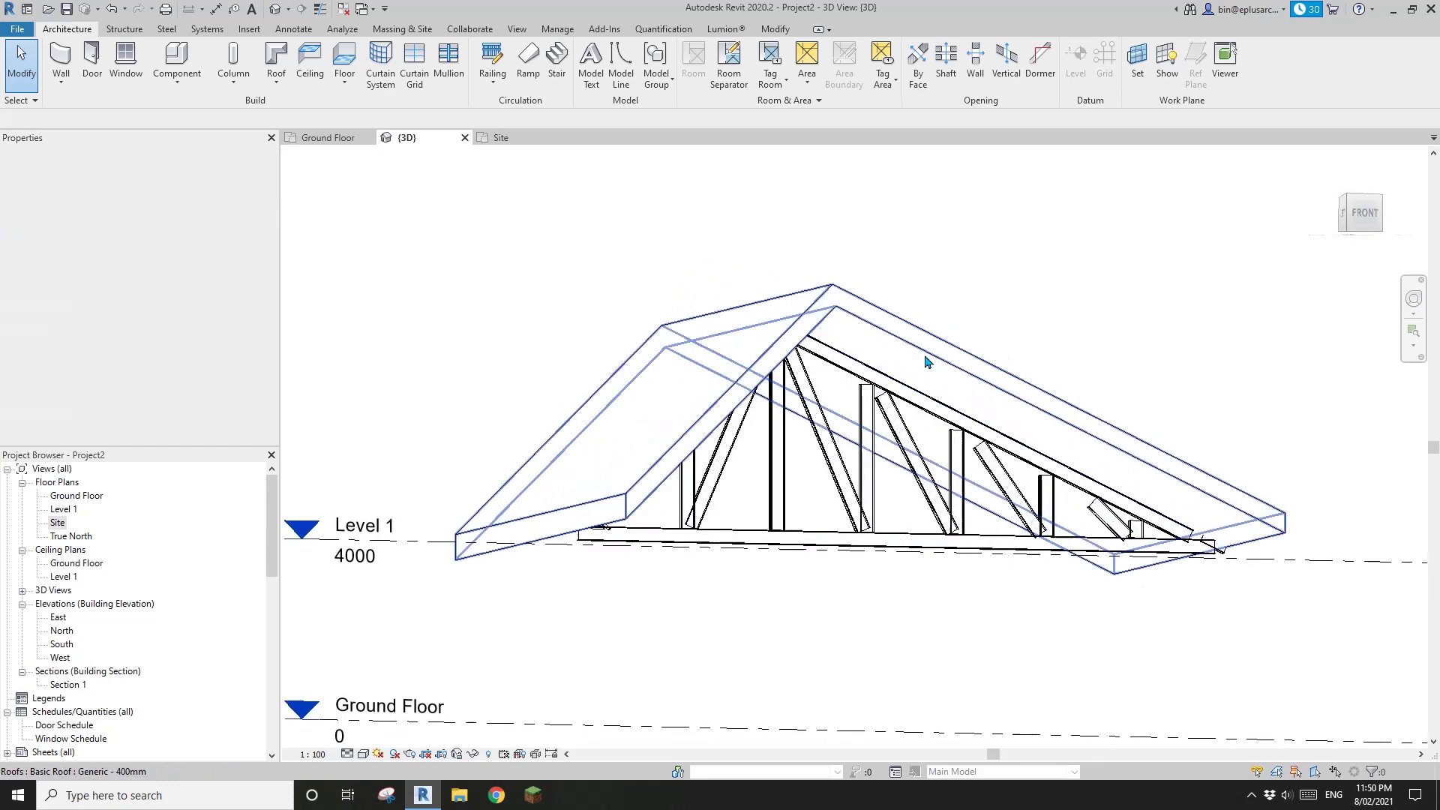
pyautogui.click(971, 351)
pyautogui.keyDown('shift'); pyautogui.moveTo(1103, 315); pyautogui.dragTo(1025, 360, button='middle'); pyautogui.keyUp('shift')
pyautogui.press('Escape')
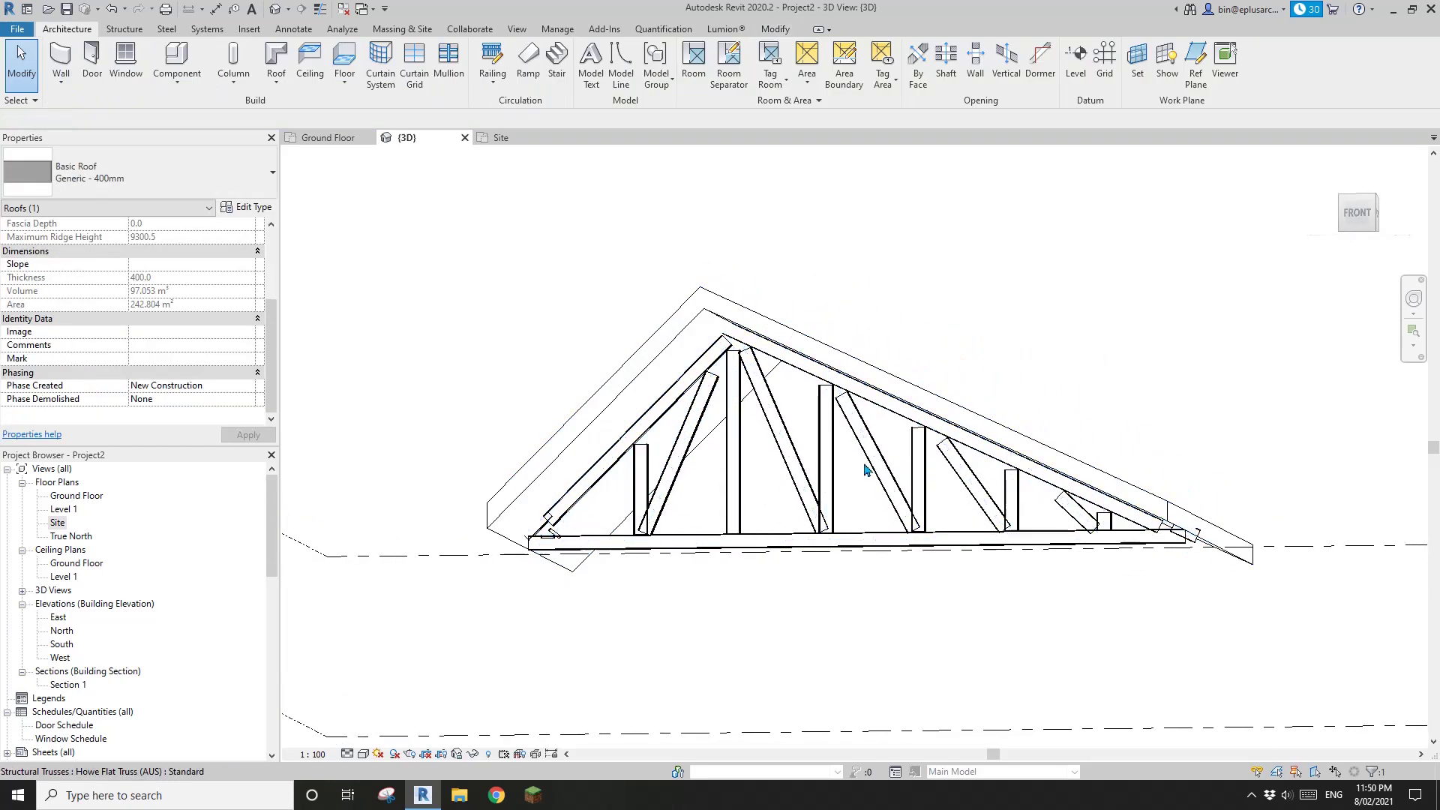
# Step: Check the truss's panel width parameters and inspect the spacing of its web members beneath the roof
pyautogui.click(826, 486)
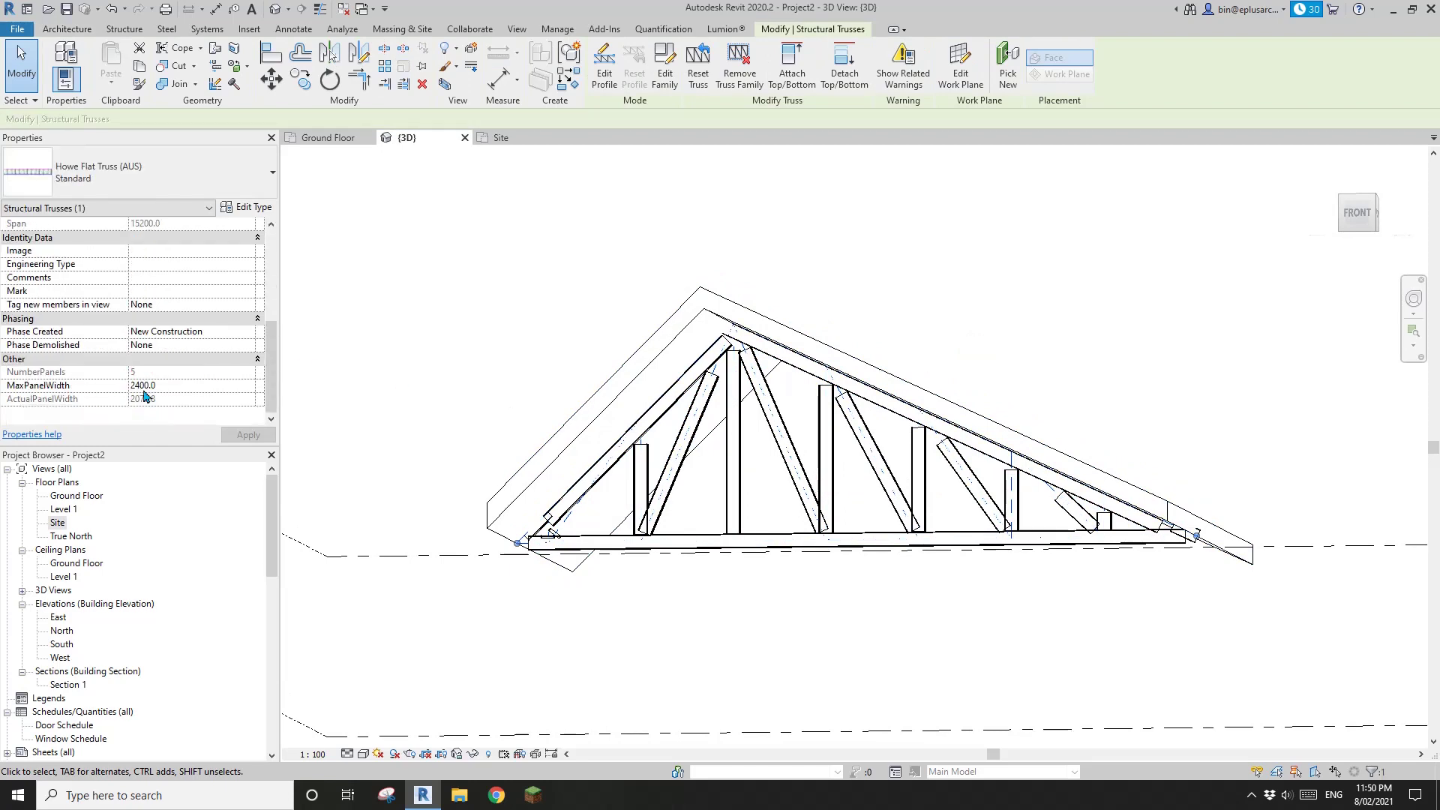
pyautogui.moveTo(975, 443); pyautogui.dragTo(974, 447, button='middle')
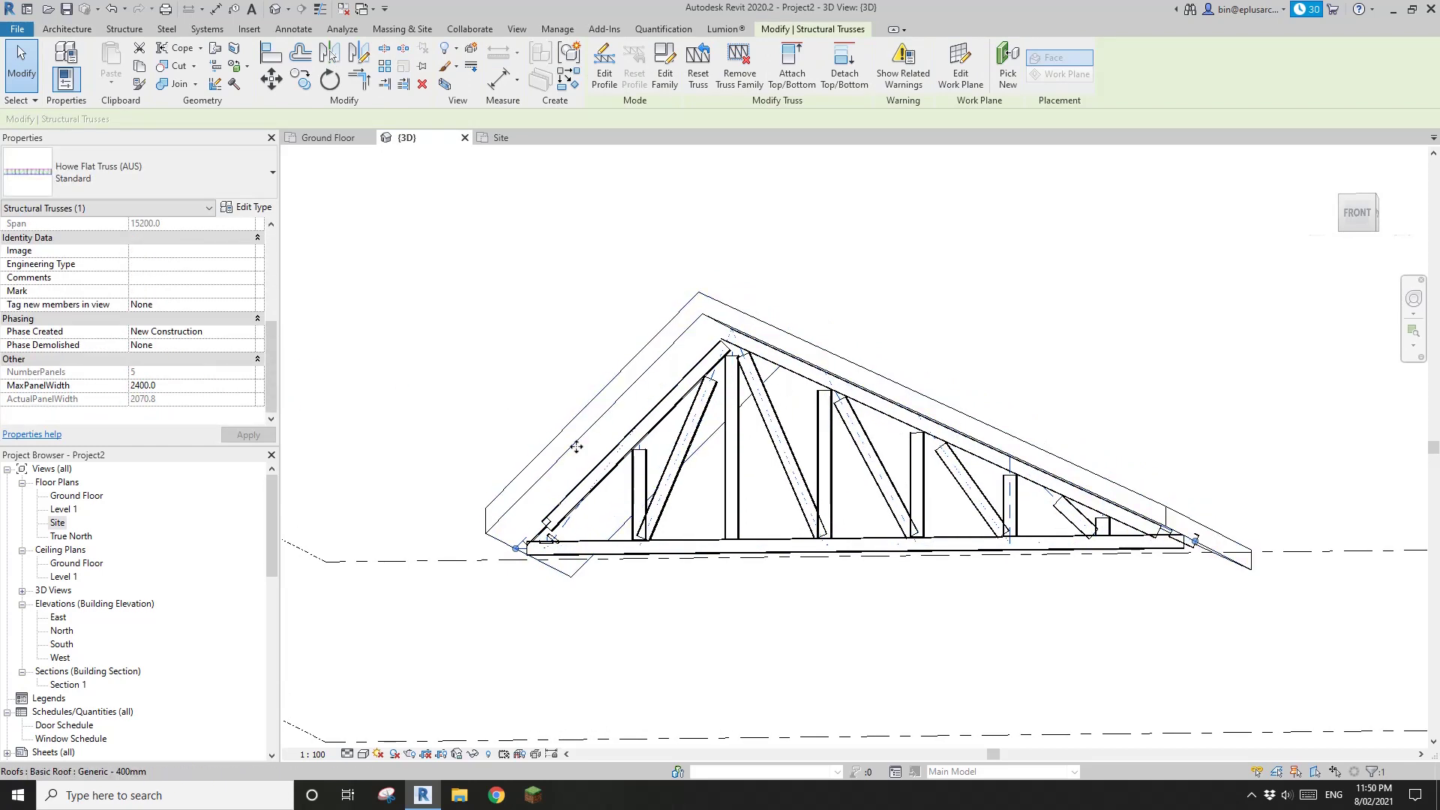
pyautogui.scroll(-1, 842, 456)
pyautogui.press('Escape')
pyautogui.keyDown('shift'); pyautogui.moveTo(842, 457); pyautogui.dragTo(850, 449, button='middle'); pyautogui.keyUp('shift')
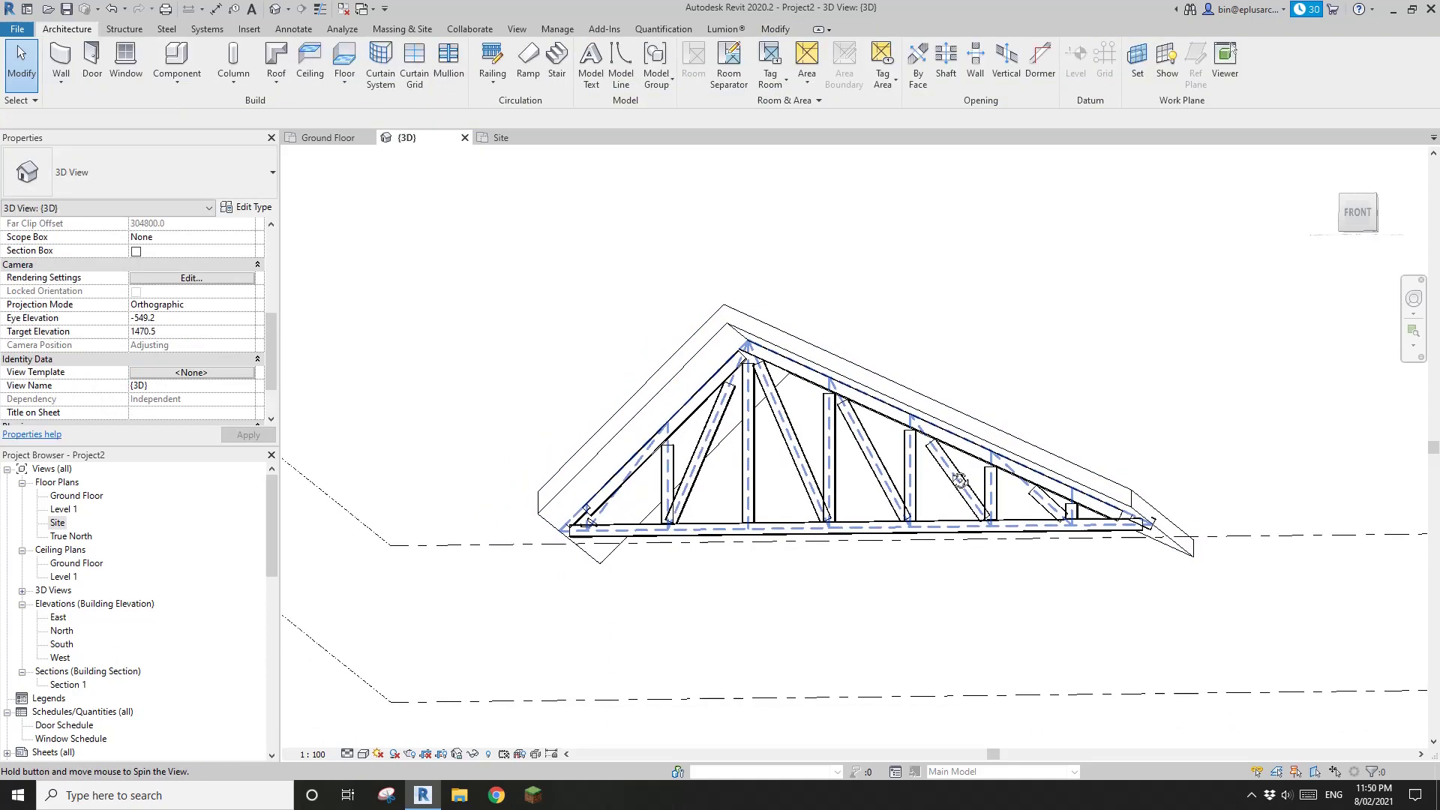
pyautogui.keyDown('shift'); pyautogui.moveTo(925, 541); pyautogui.dragTo(881, 587, button='middle'); pyautogui.keyUp('shift')
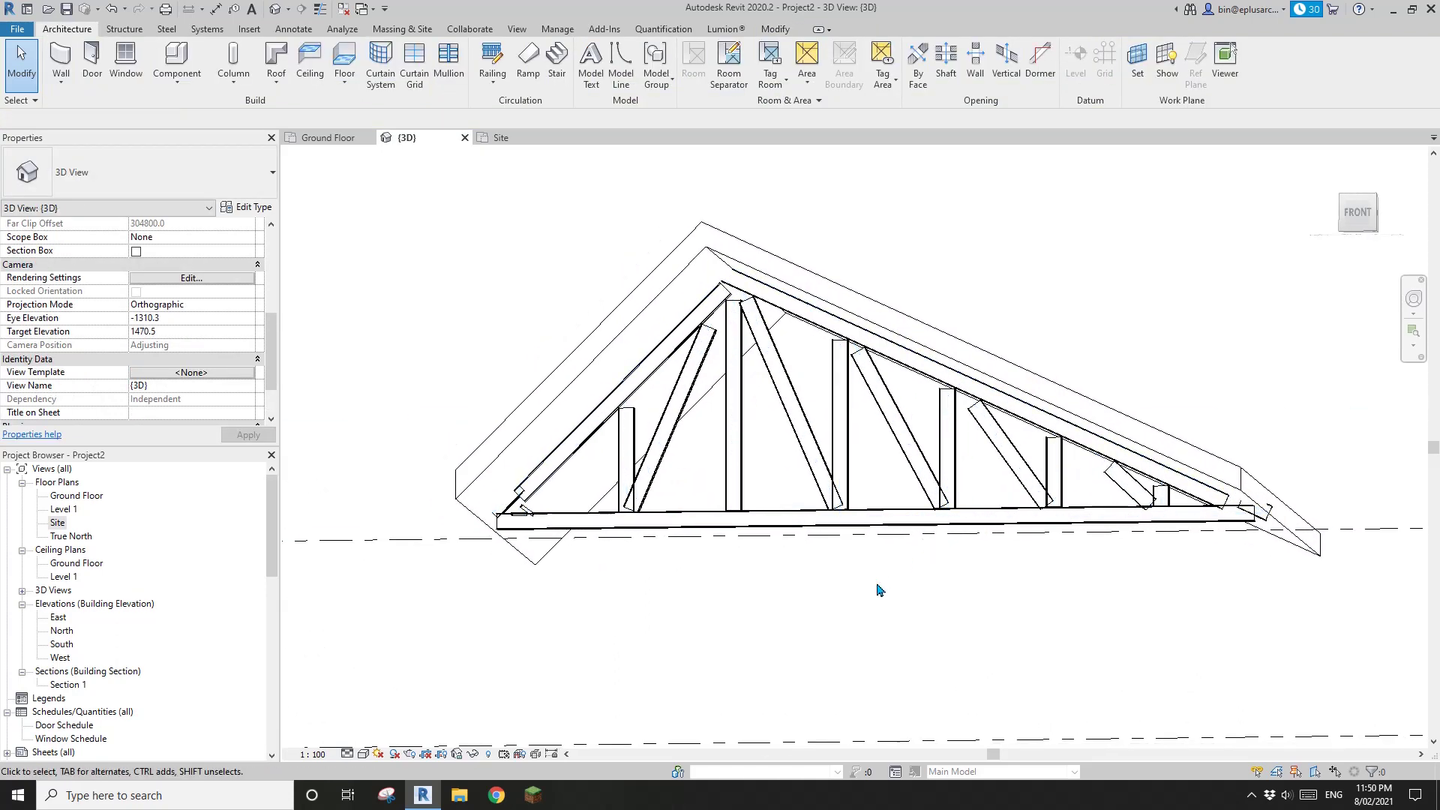